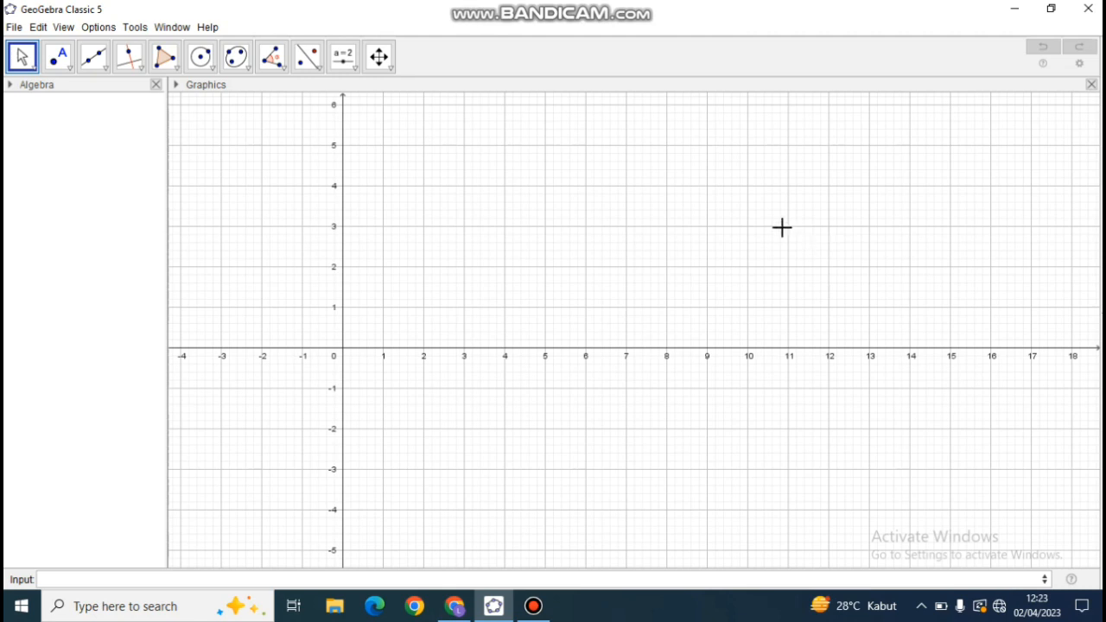
Show the 3D Graphics view alongside the 2D Graphics view.
left_click(63, 29)
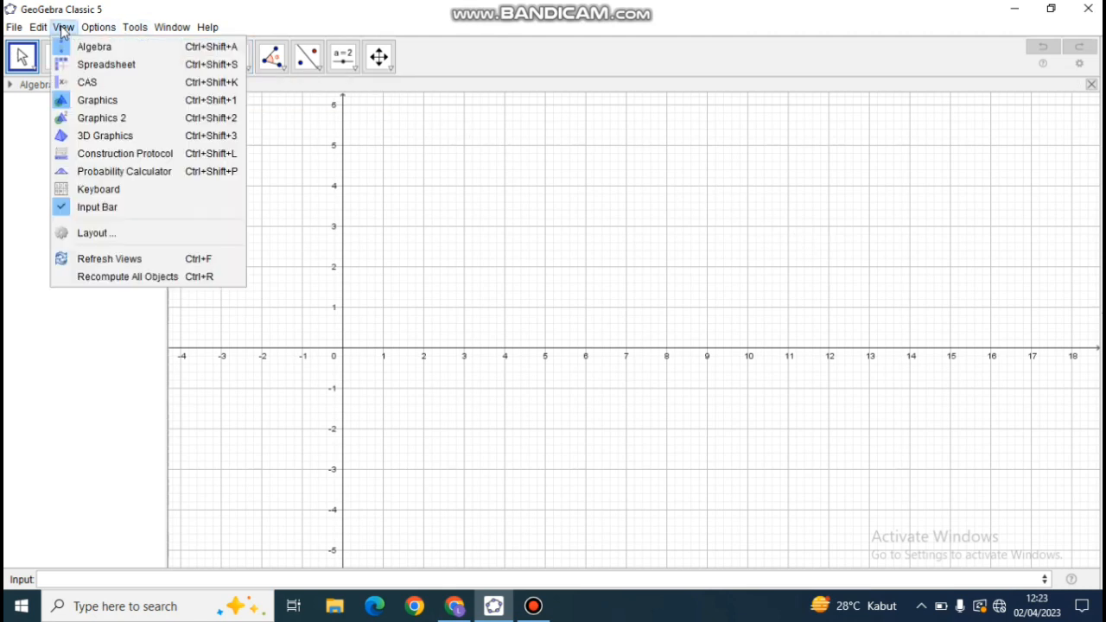
left_click(104, 135)
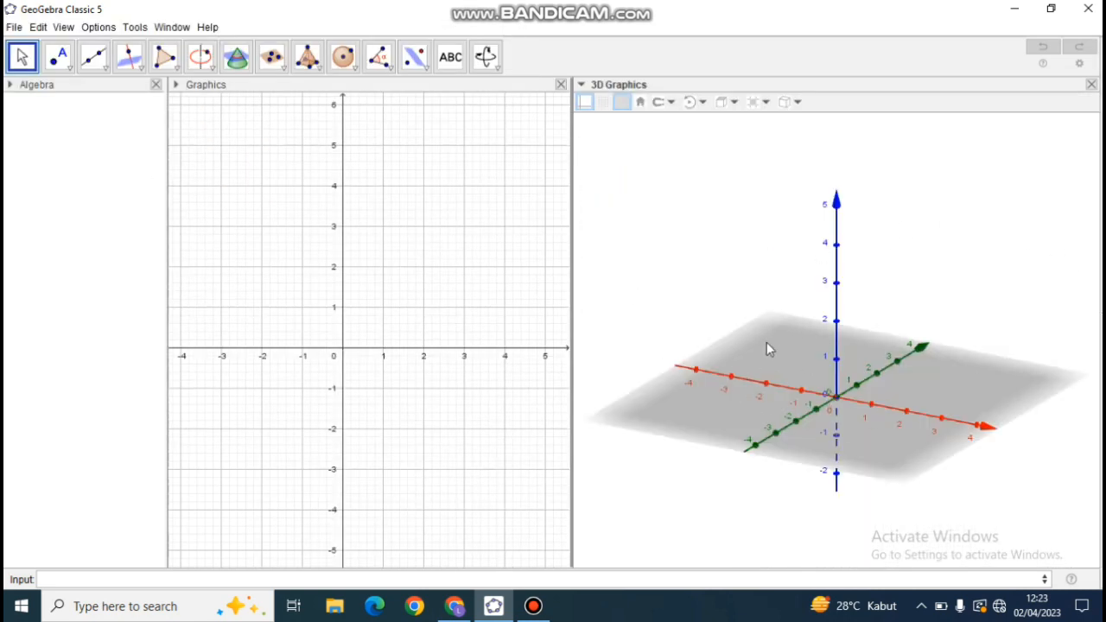
left_click_drag(485, 351, 375, 447)
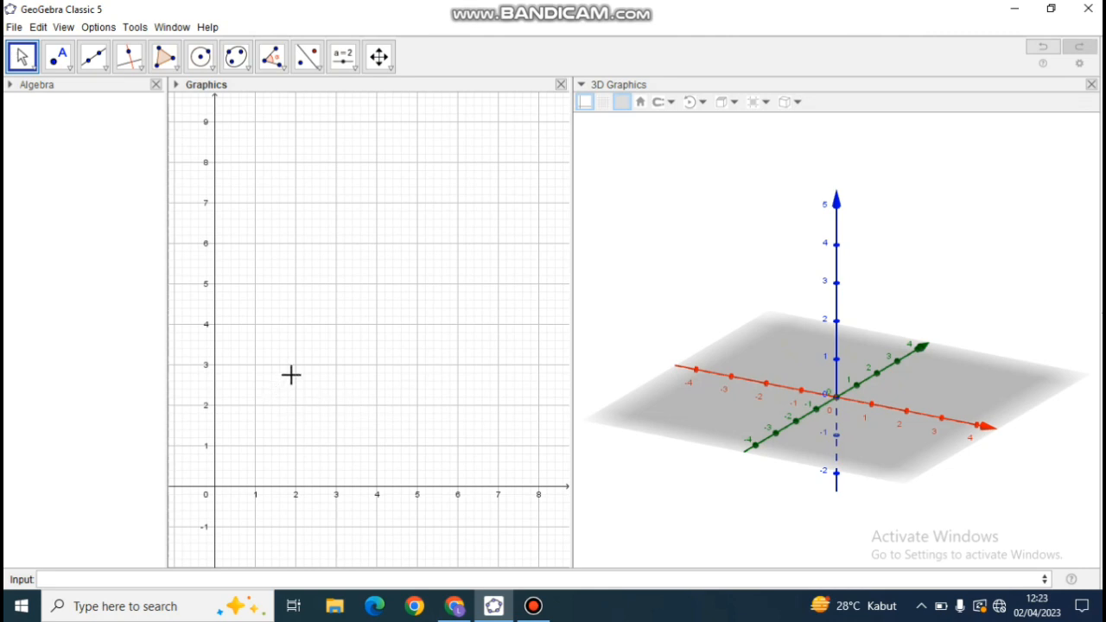
Plot two points in the 2D Graphics view, at (1, 4) and (5, 4).
left_click(70, 73)
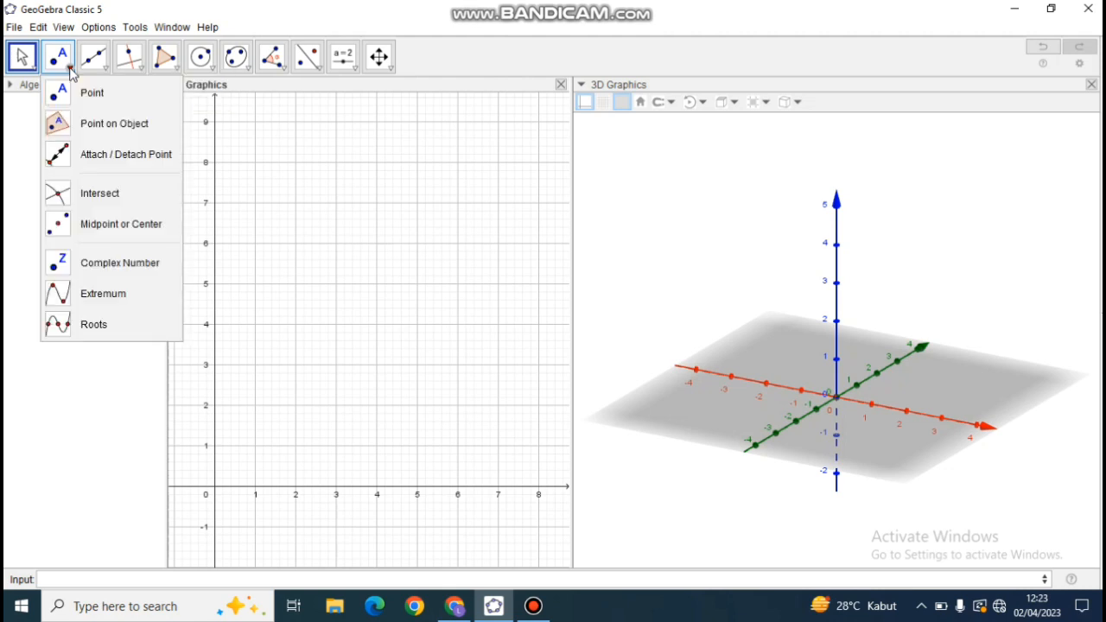
left_click(81, 90)
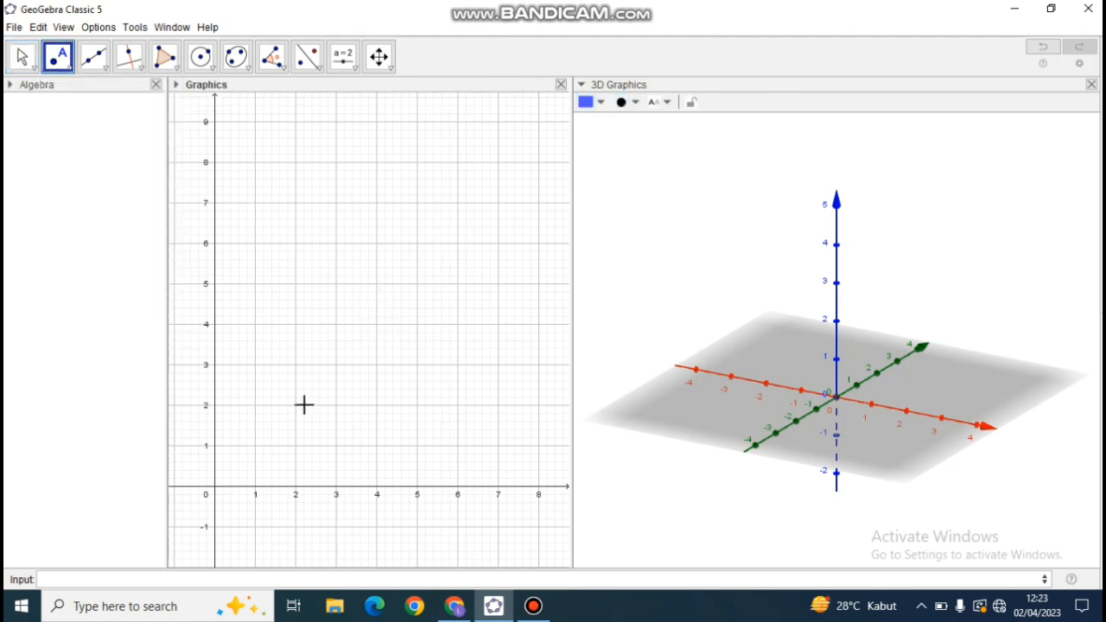
left_click(255, 324)
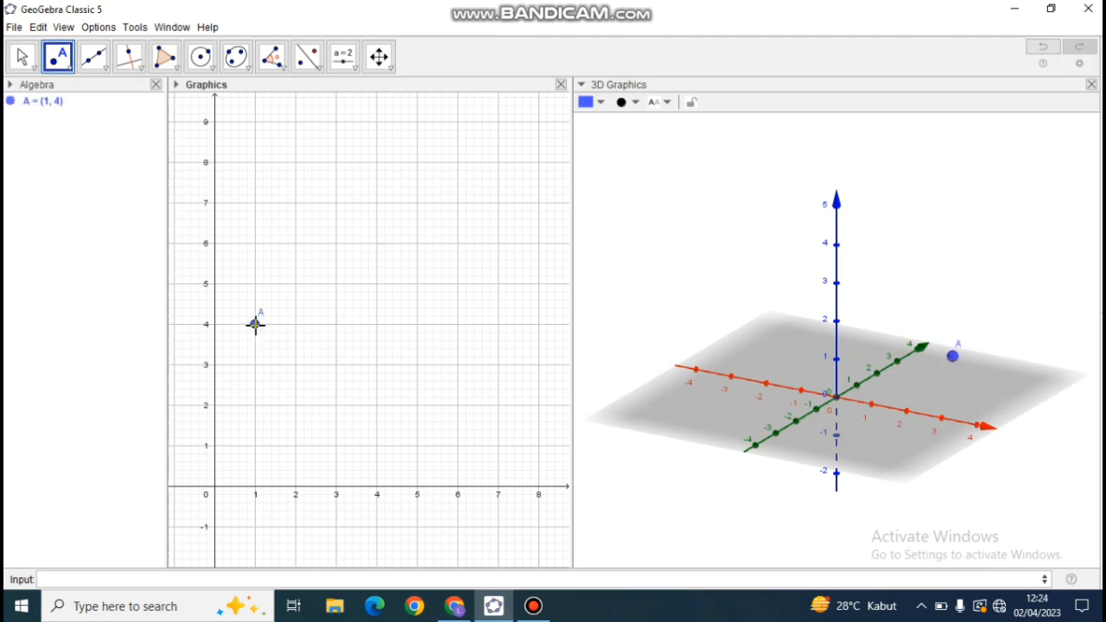
left_click(417, 324)
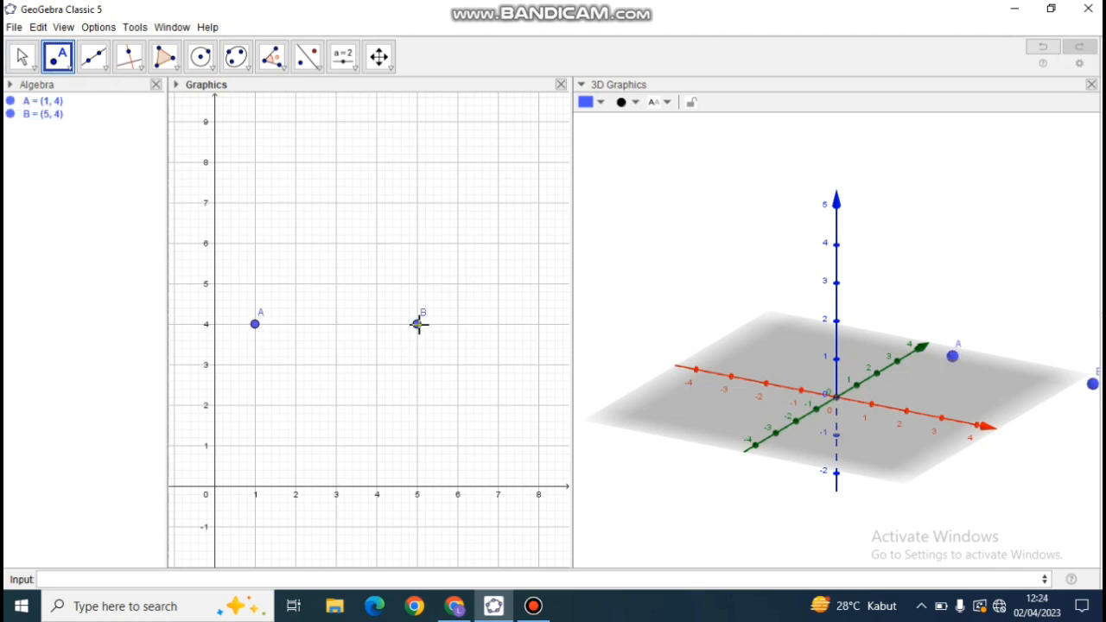
Create a cube on points A and B with the command cube(A,B).
left_click(138, 577)
type("c")
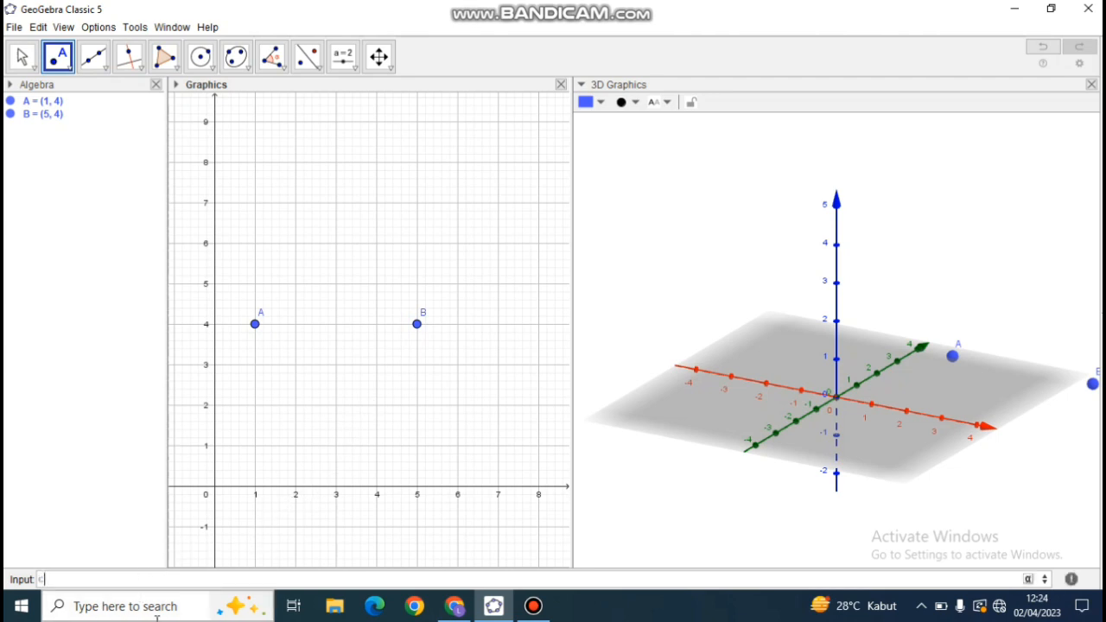
type("ube")
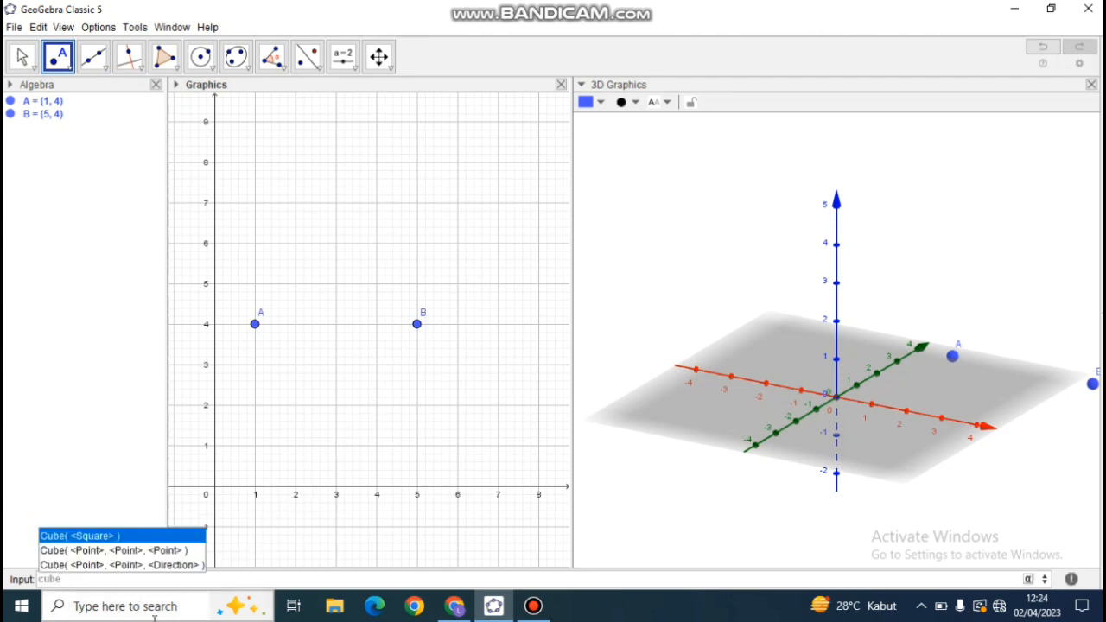
key("Escape")
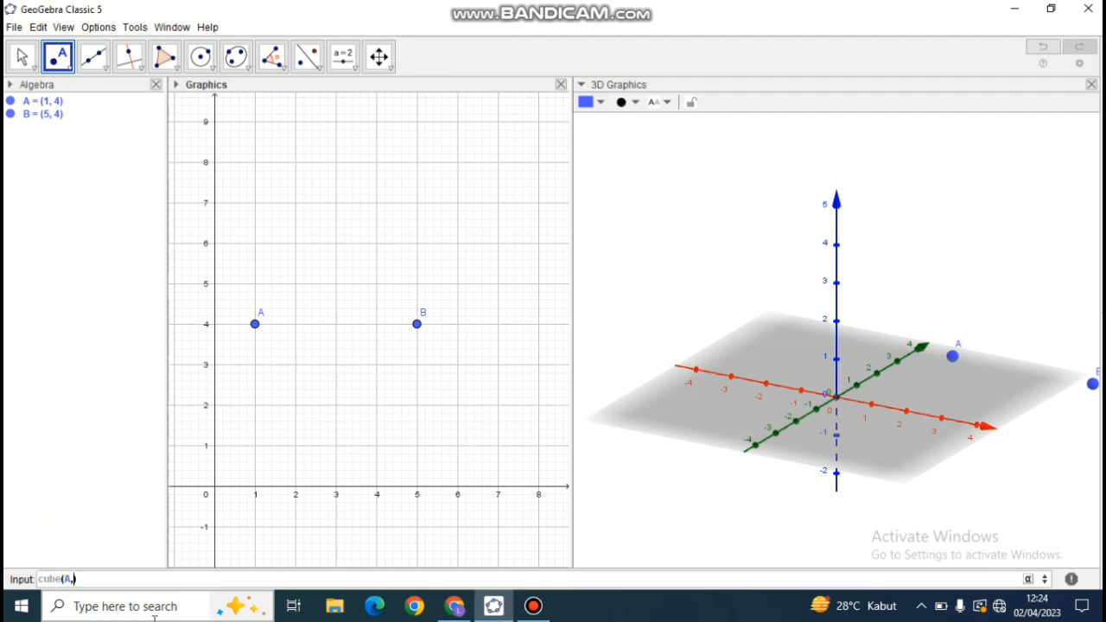
type("(A,B")
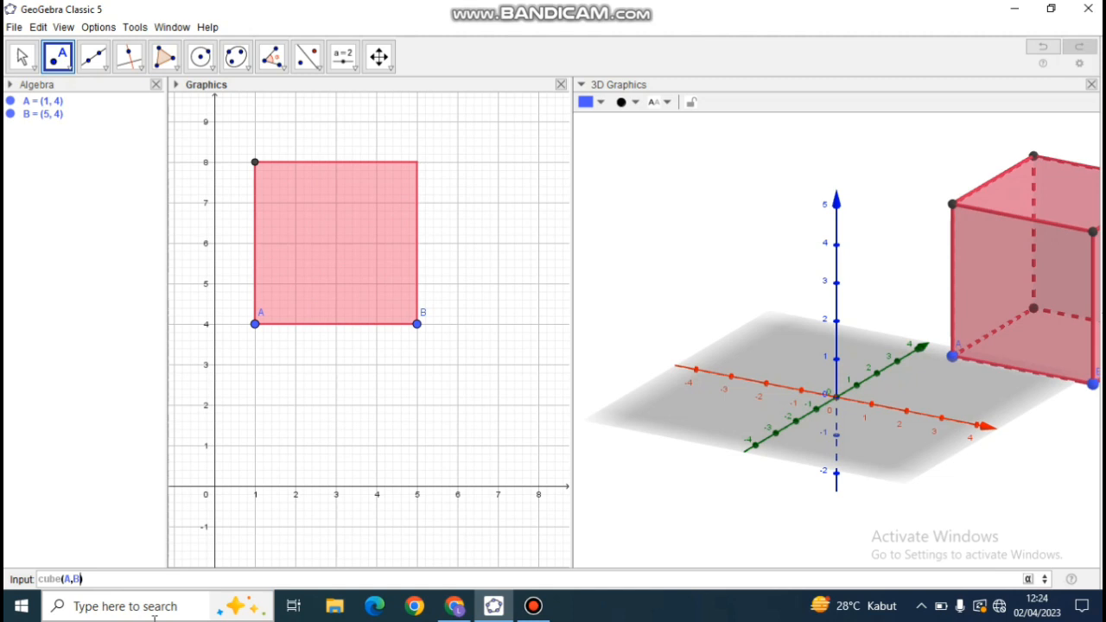
key("Return")
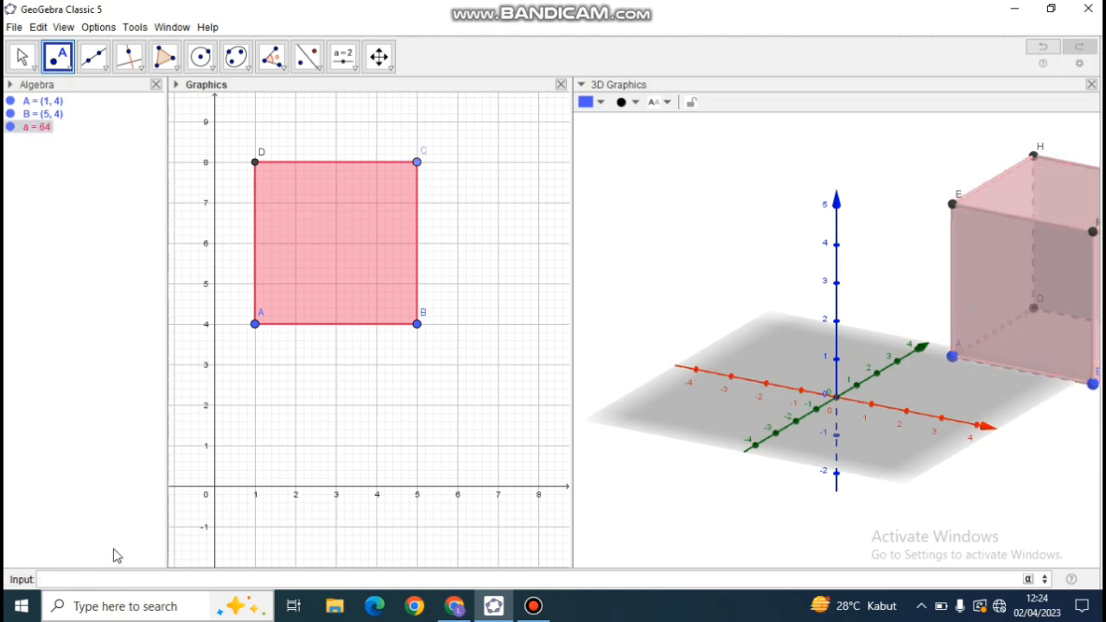
Hide the axes and the plane in the 3D Graphics view.
left_click(22, 57)
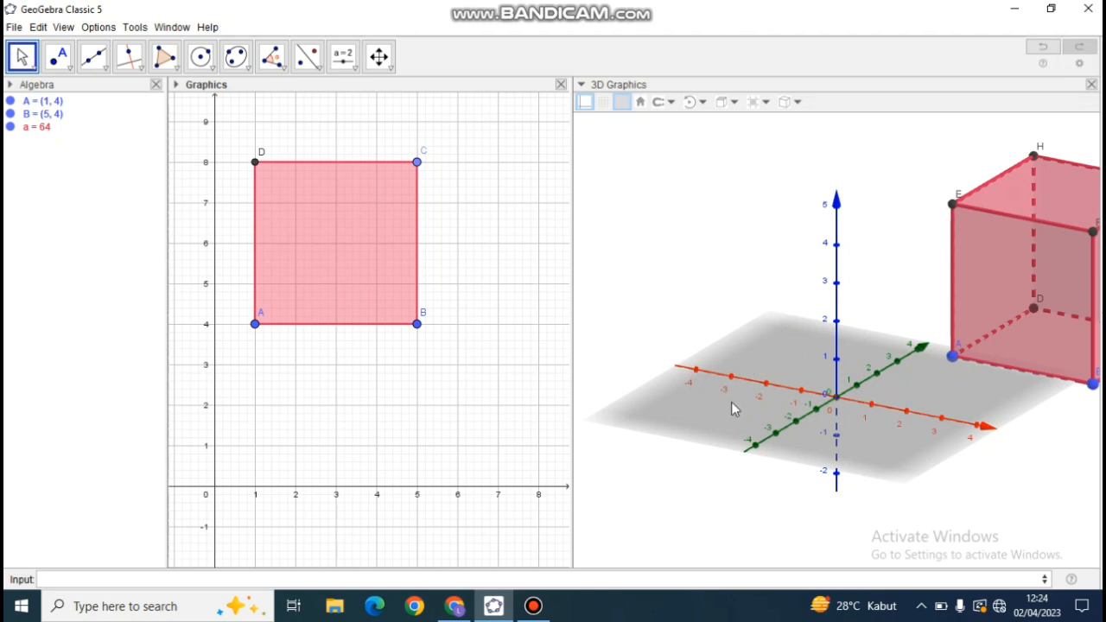
right_click(795, 359)
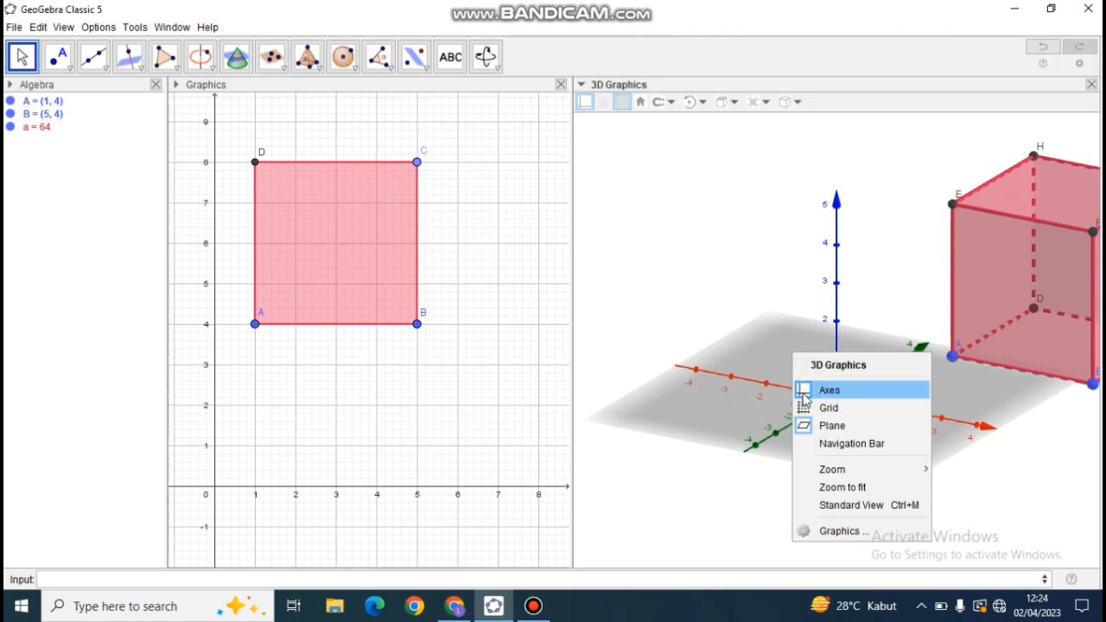
left_click(804, 394)
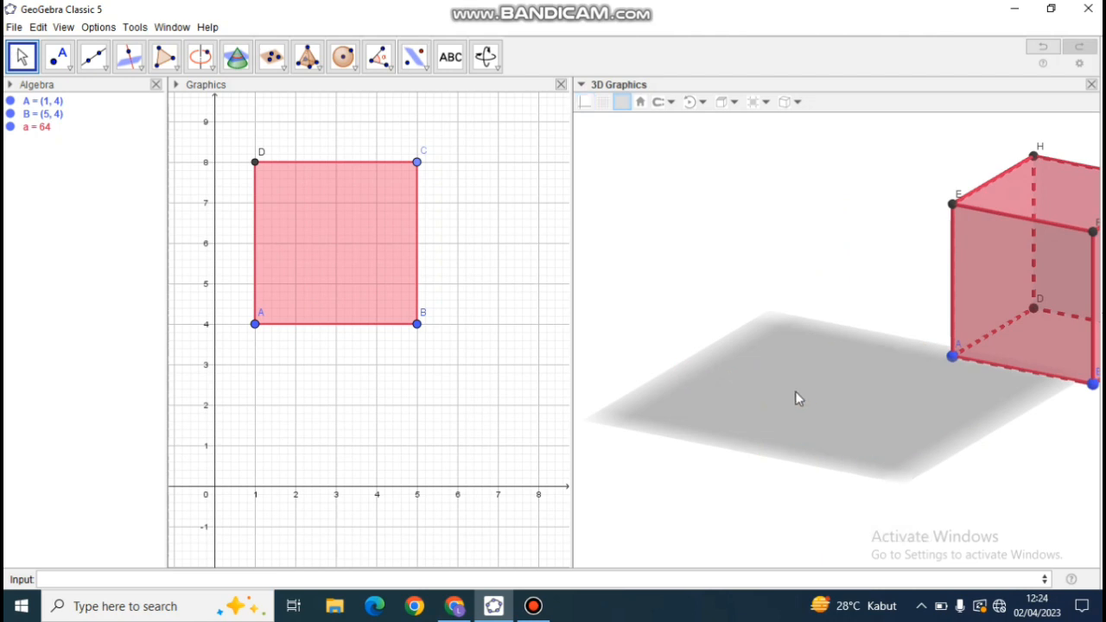
right_click(715, 398)
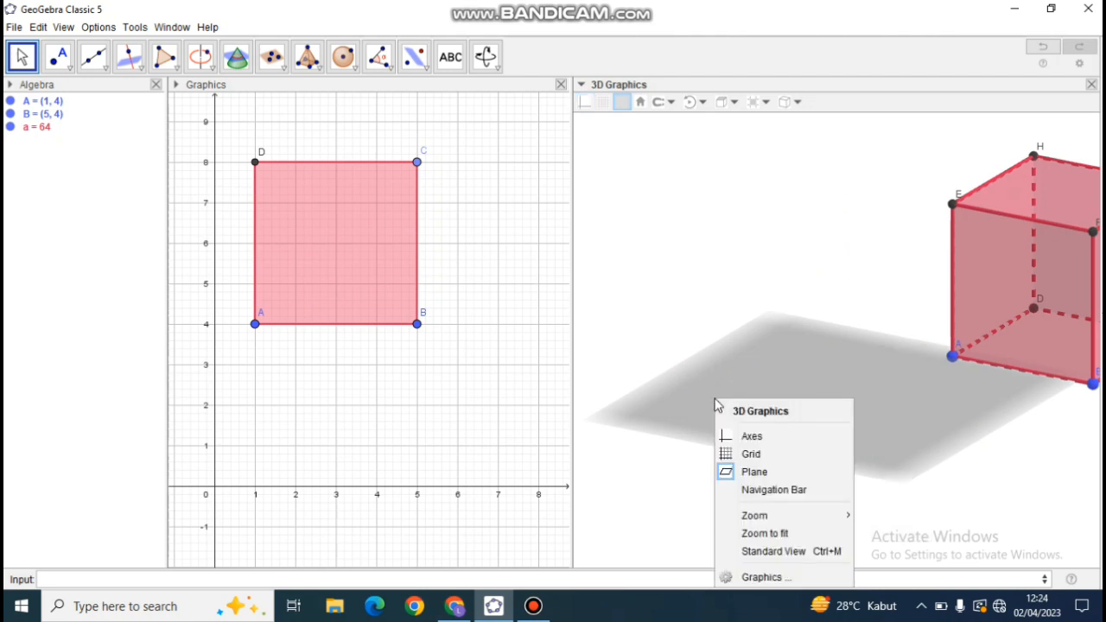
left_click(735, 473)
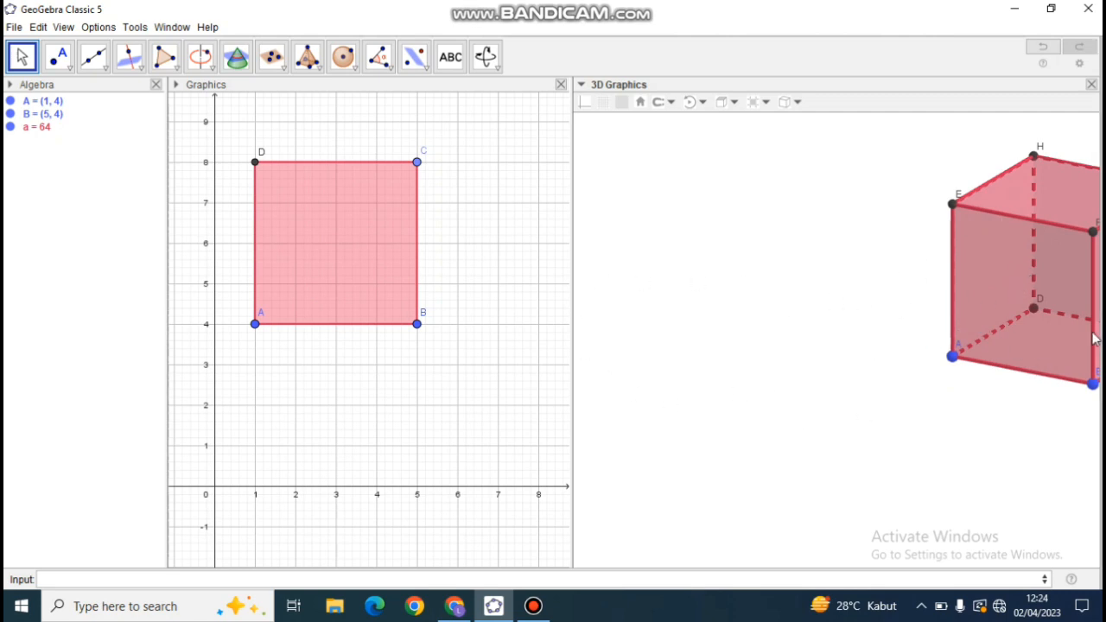
Pan the 3D Graphics view so the whole cube is in view, and rotate it to show the cube from another side.
left_click(490, 58)
left_click(495, 62)
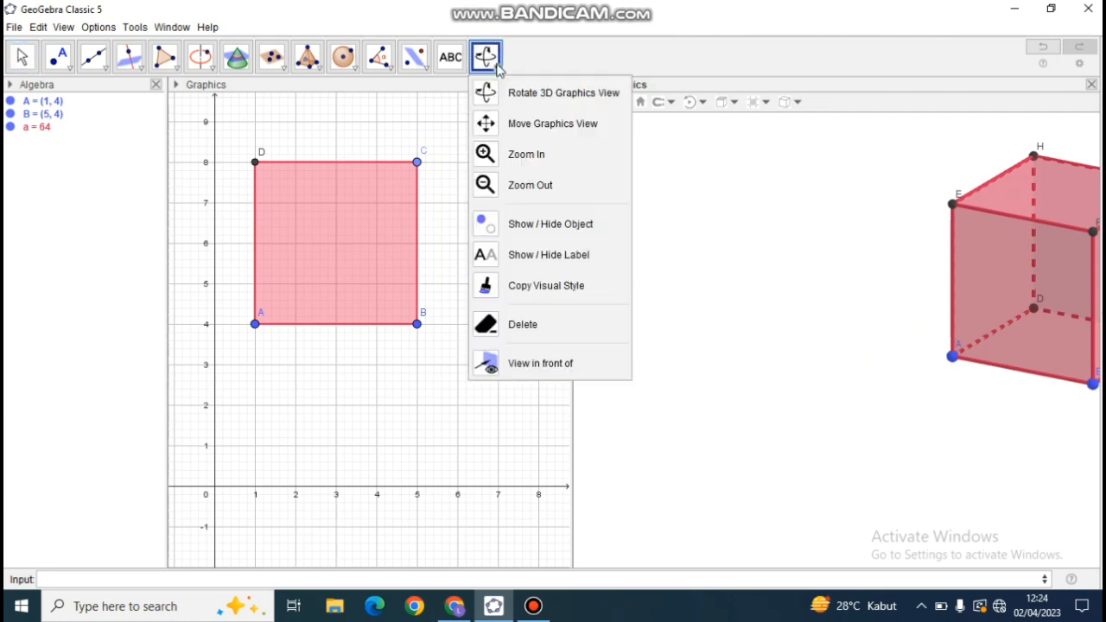
left_click(534, 123)
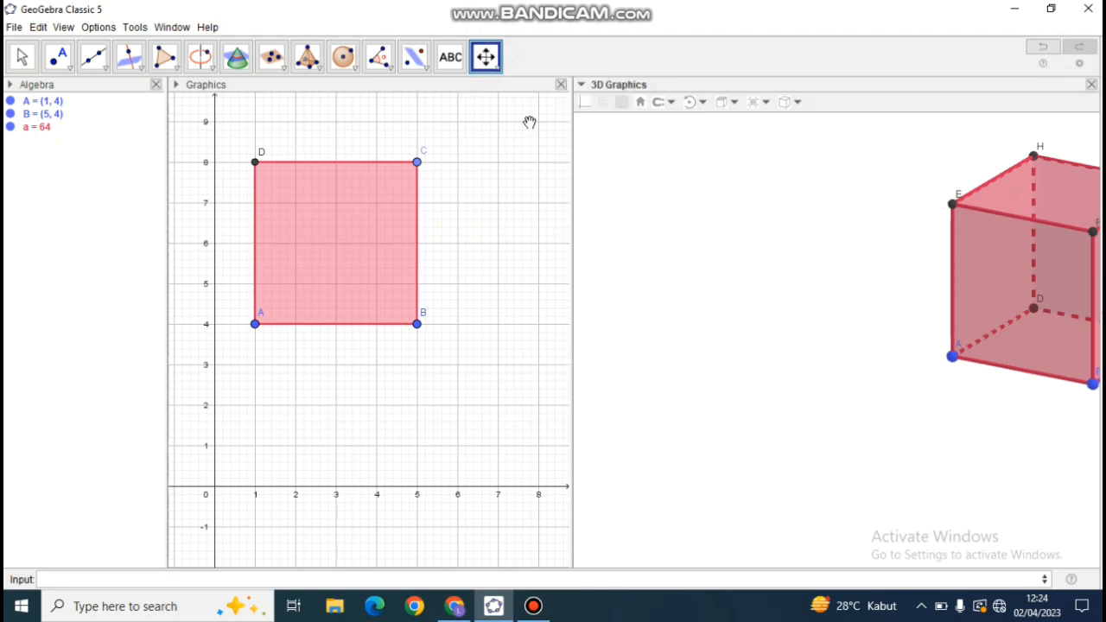
left_click_drag(1037, 292, 838, 344)
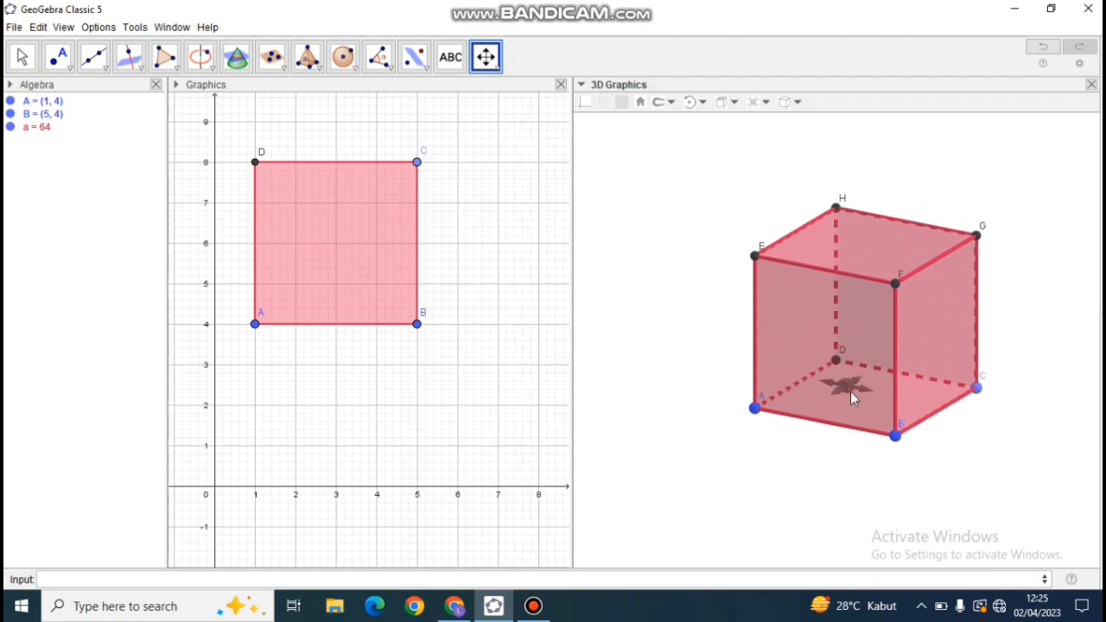
left_click(22, 57)
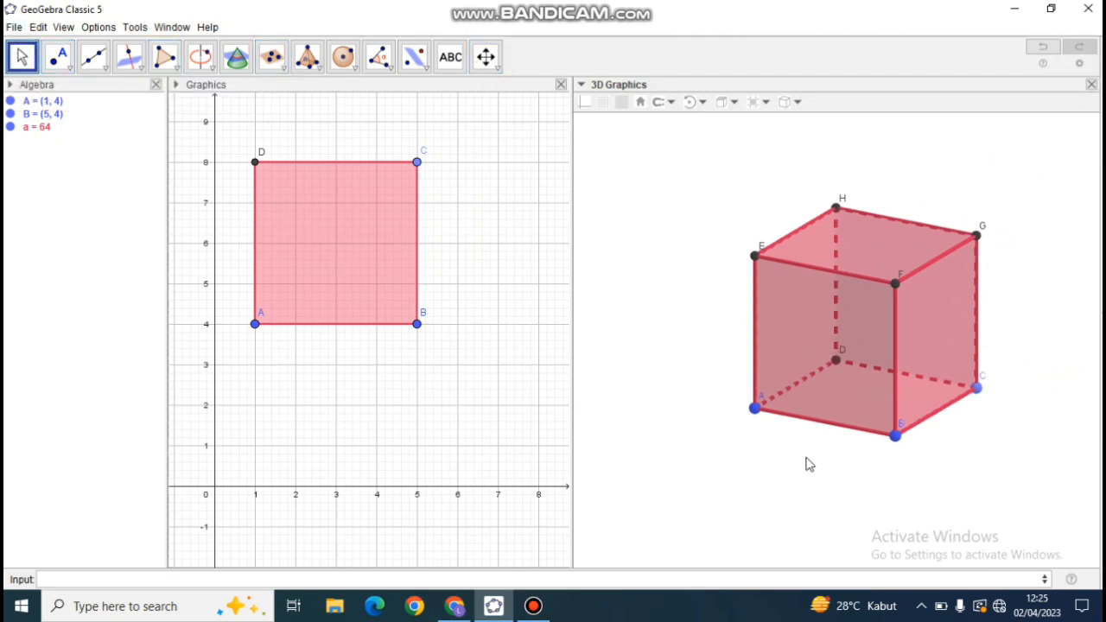
left_click_drag(815, 461, 870, 470)
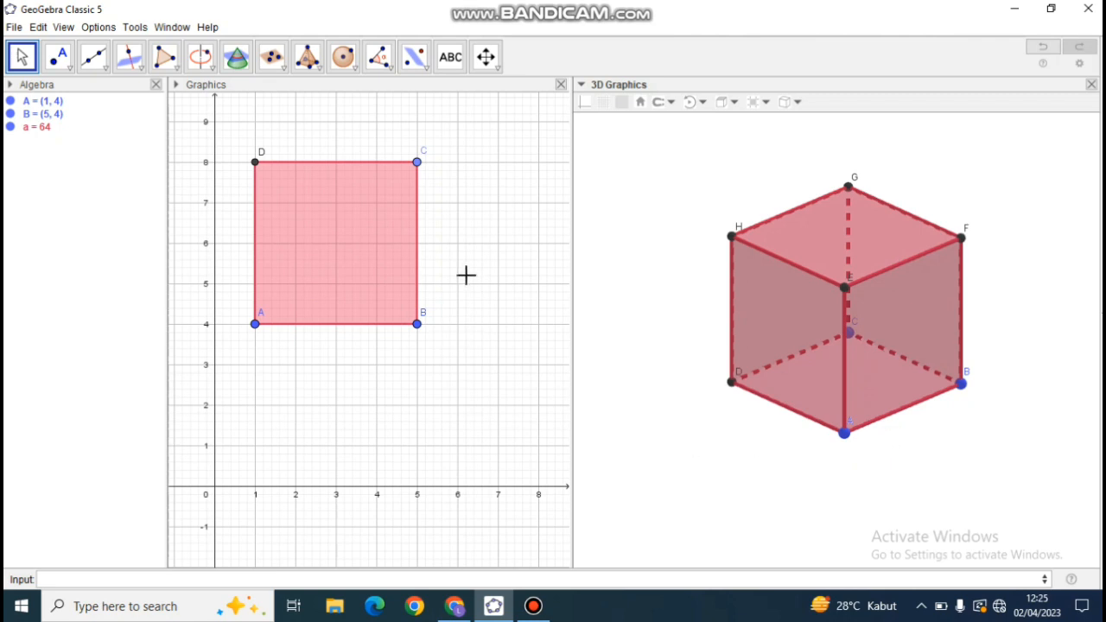
Create the net of the cube in the 3D Graphics view with the Net tool.
left_click(360, 120)
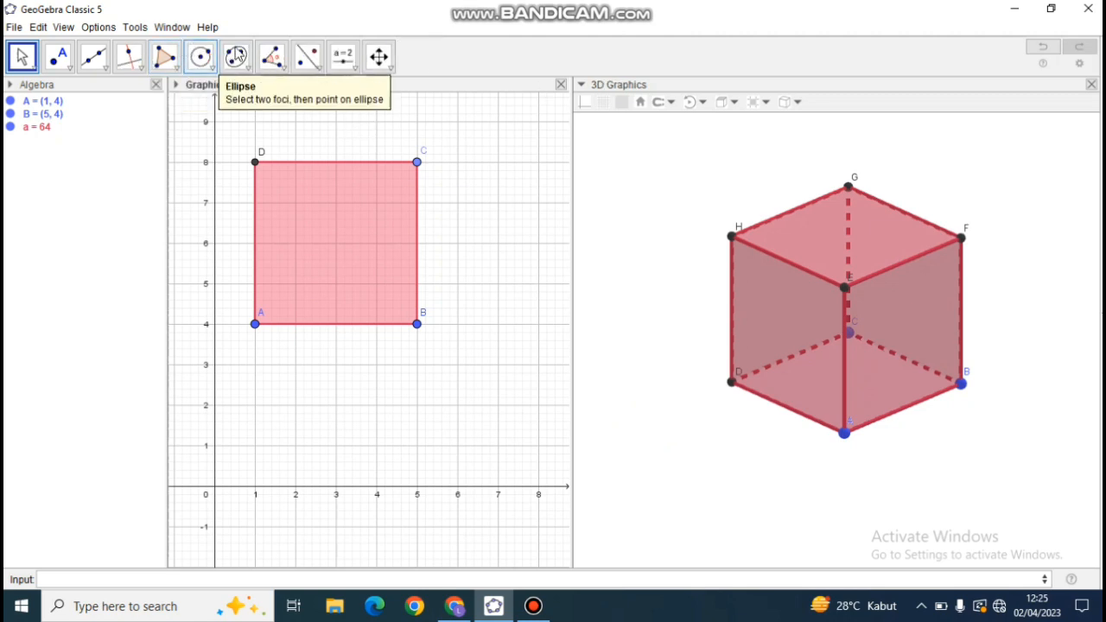
left_click(666, 201)
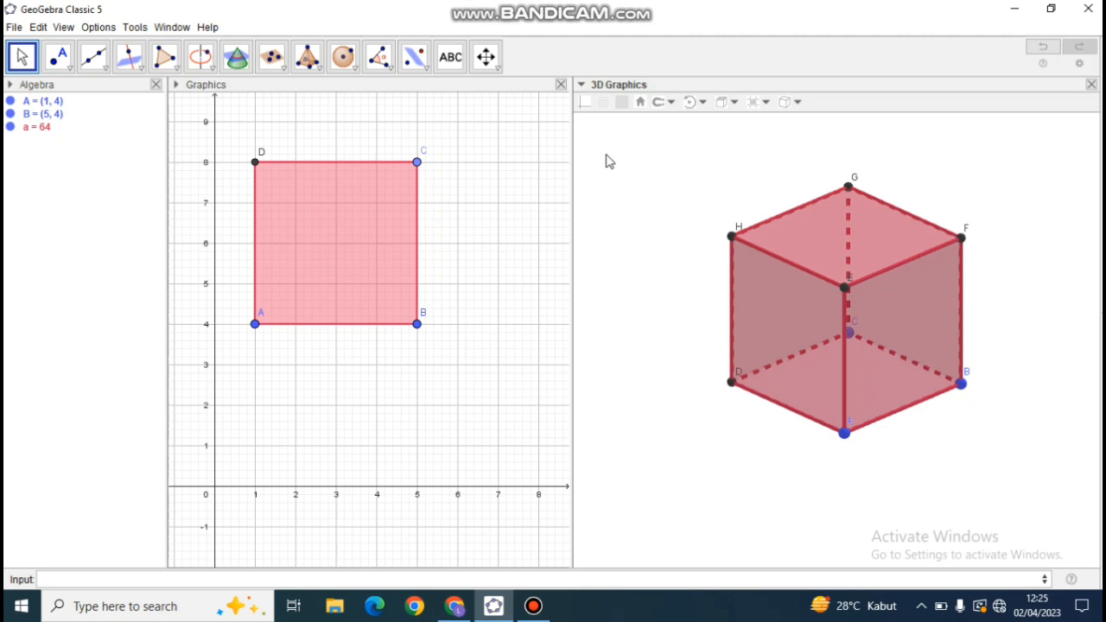
left_click(321, 69)
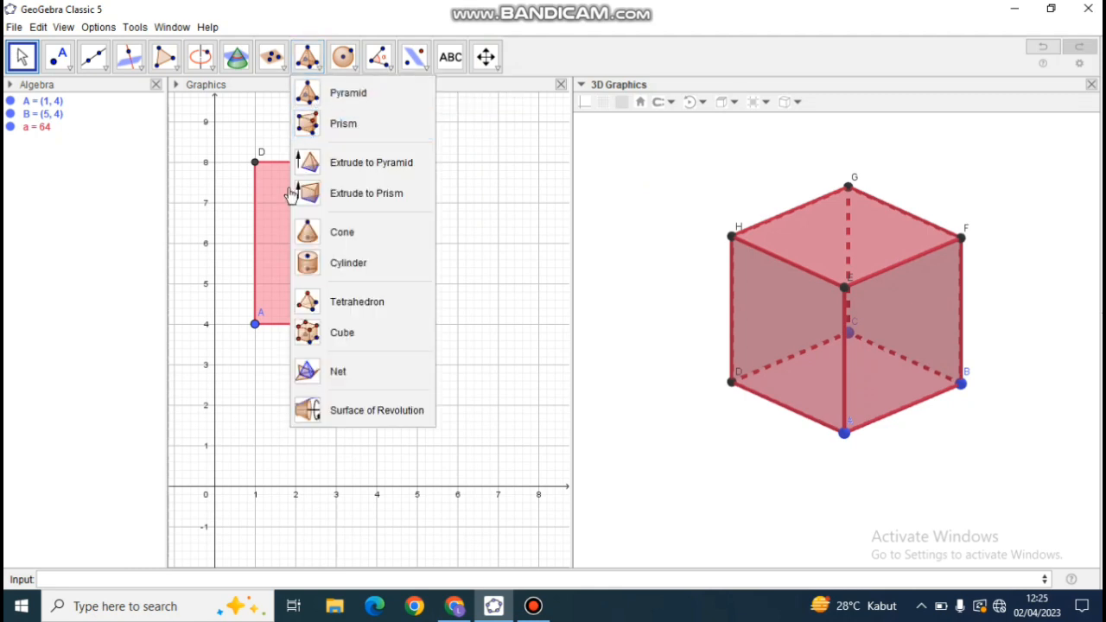
left_click(332, 371)
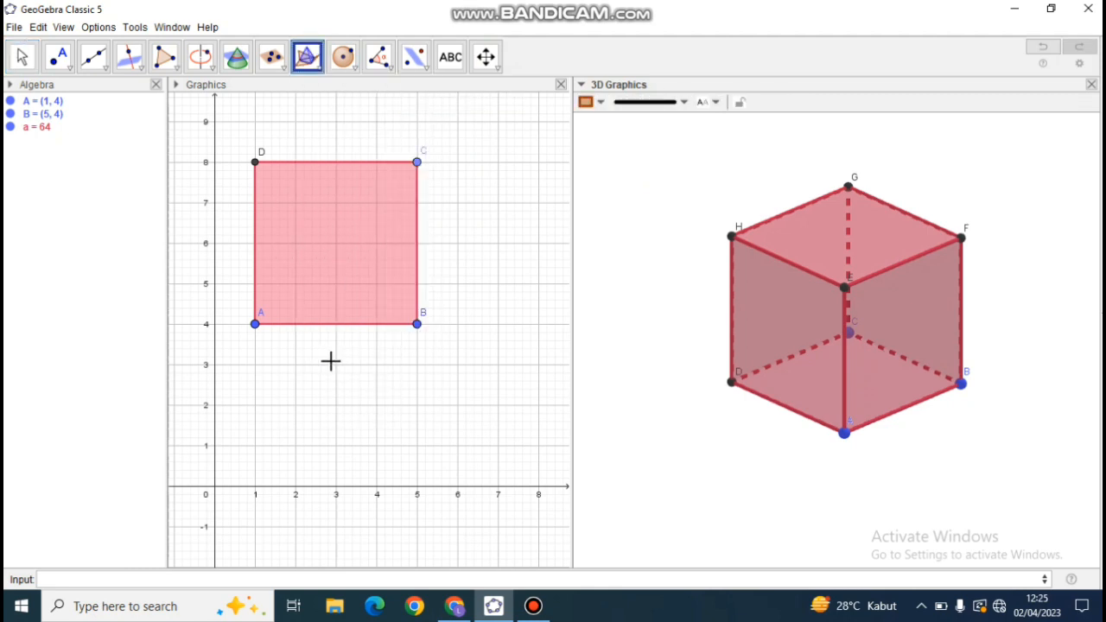
left_click(808, 308)
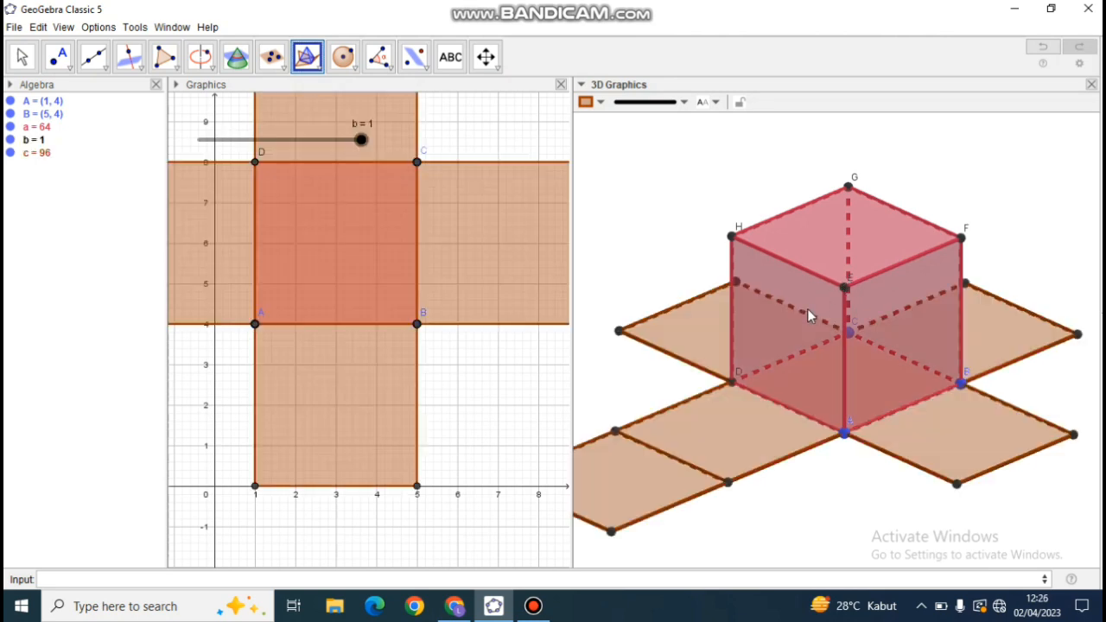
Rotate the 3D view and test the net's folding by moving slider b to 0 and back to 1.
left_click(26, 62)
left_click_drag(884, 519, 763, 507)
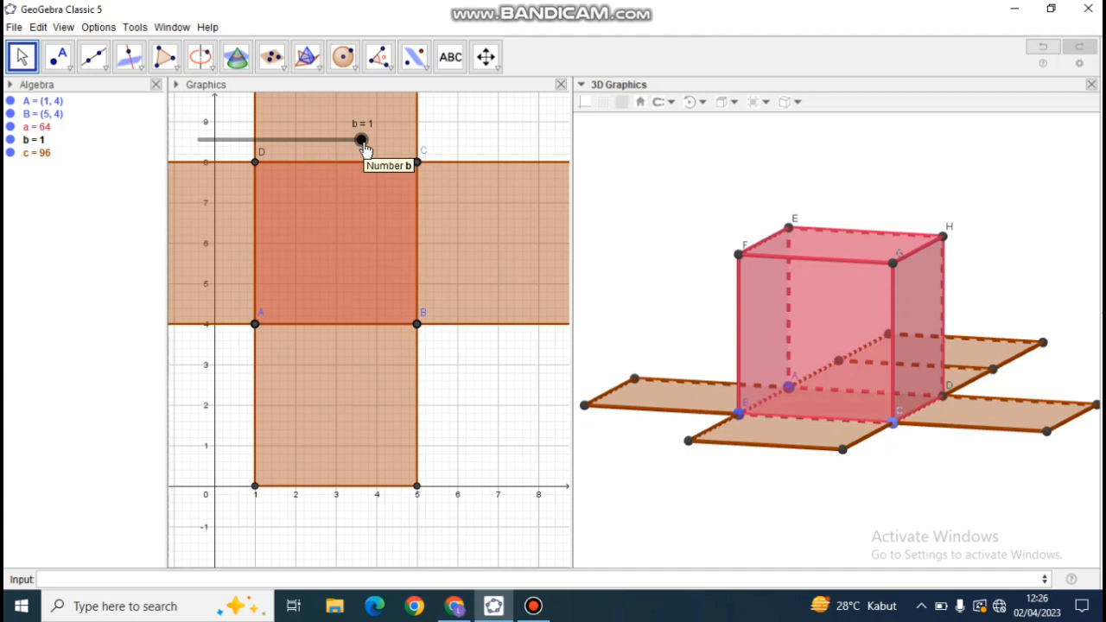
mouse_move(365, 150)
left_mouse_down()
mouse_move(212, 149)
mouse_move(363, 148)
left_mouse_up()
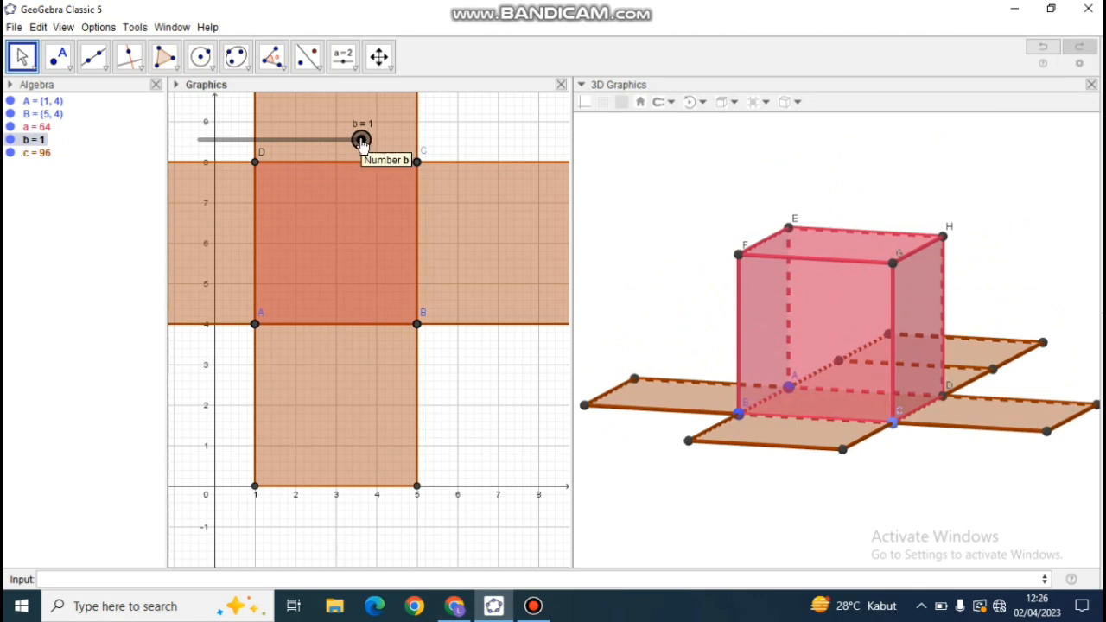
left_click_drag(362, 142, 192, 150)
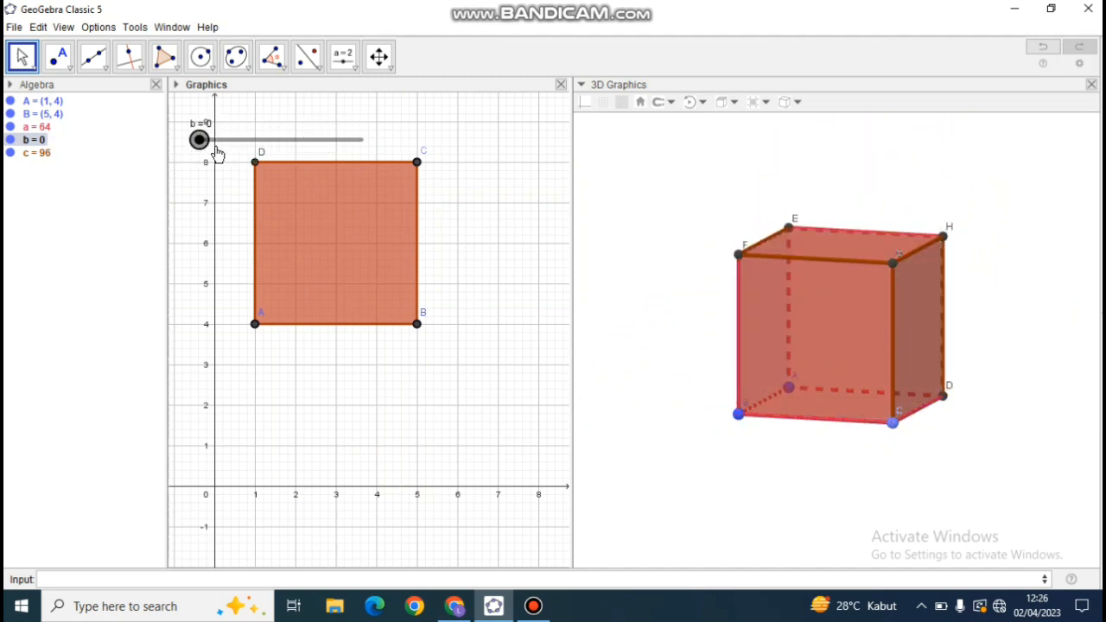
left_click_drag(198, 141, 363, 164)
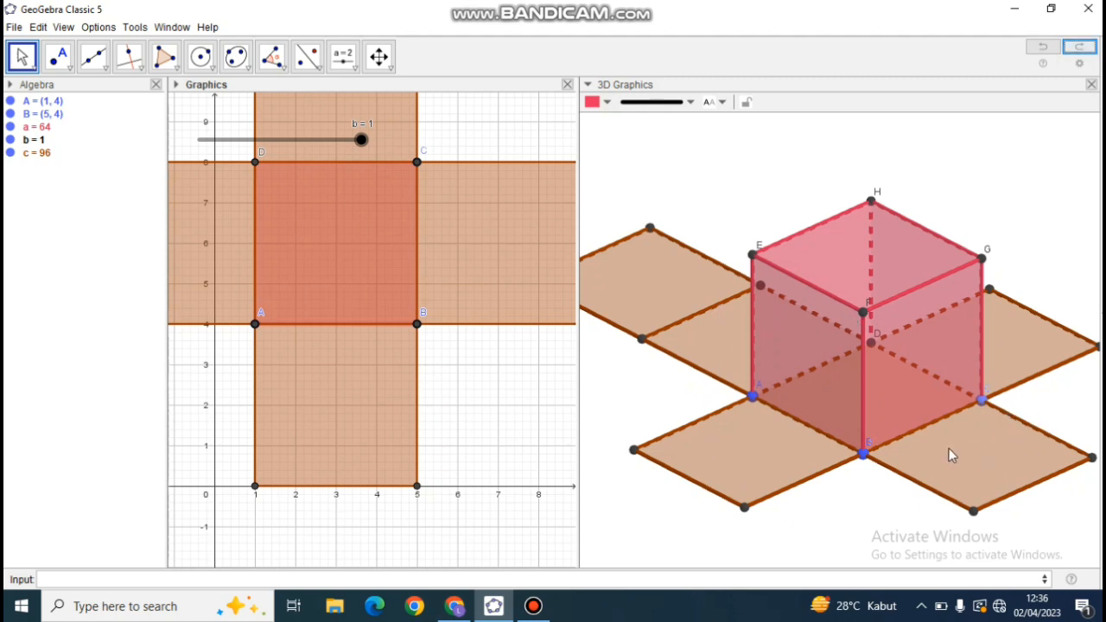
Turn off Show Object for the cube's face BCGF in its object properties.
left_click(912, 358)
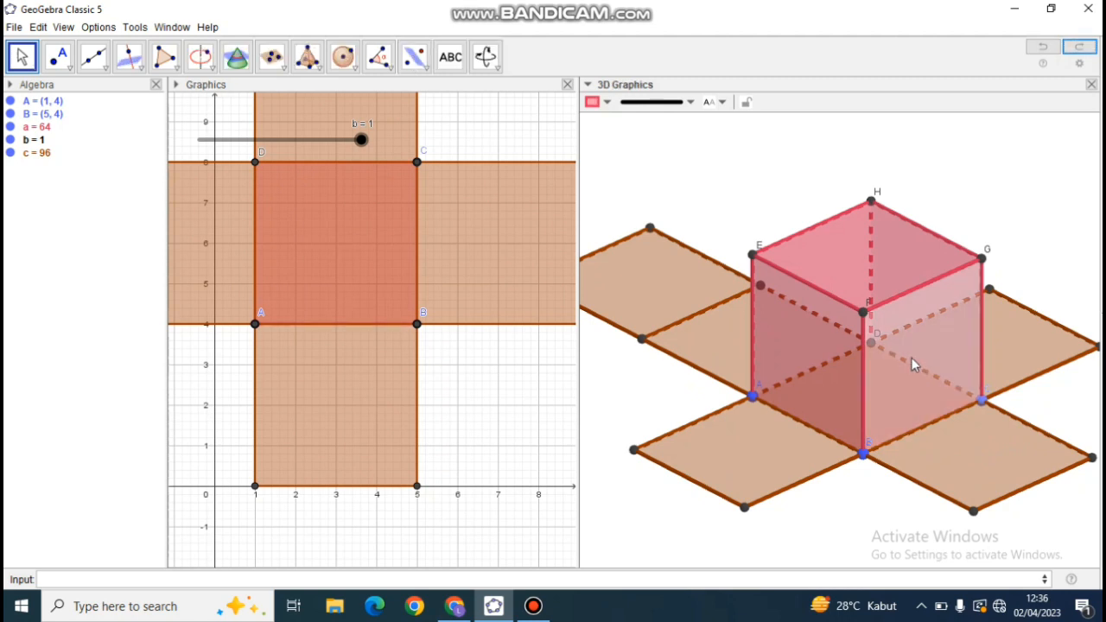
right_click(912, 363)
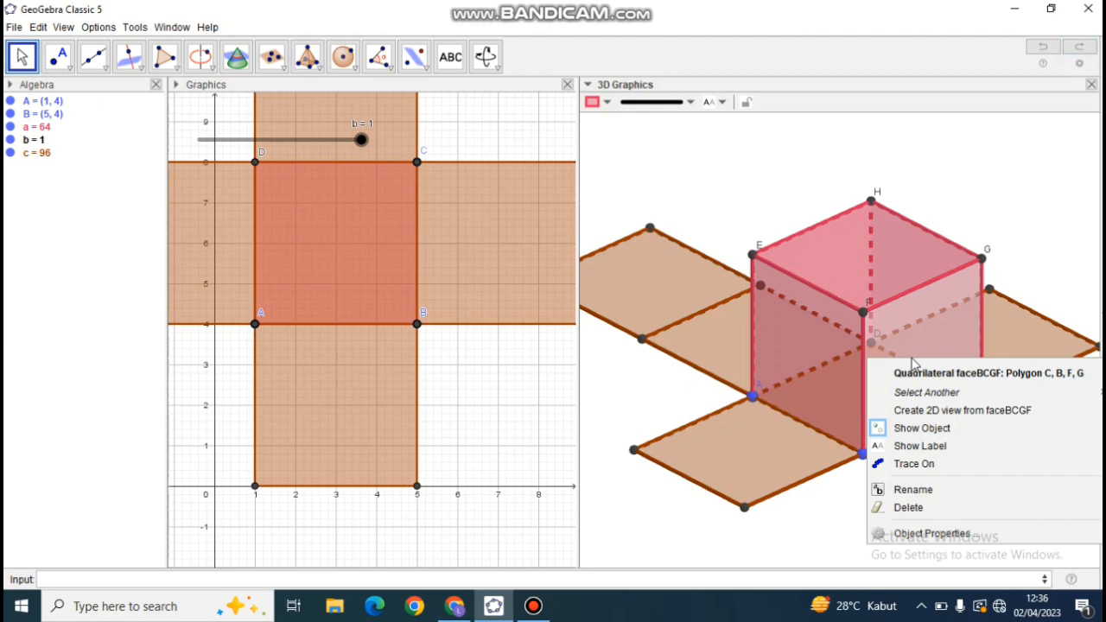
left_click(902, 534)
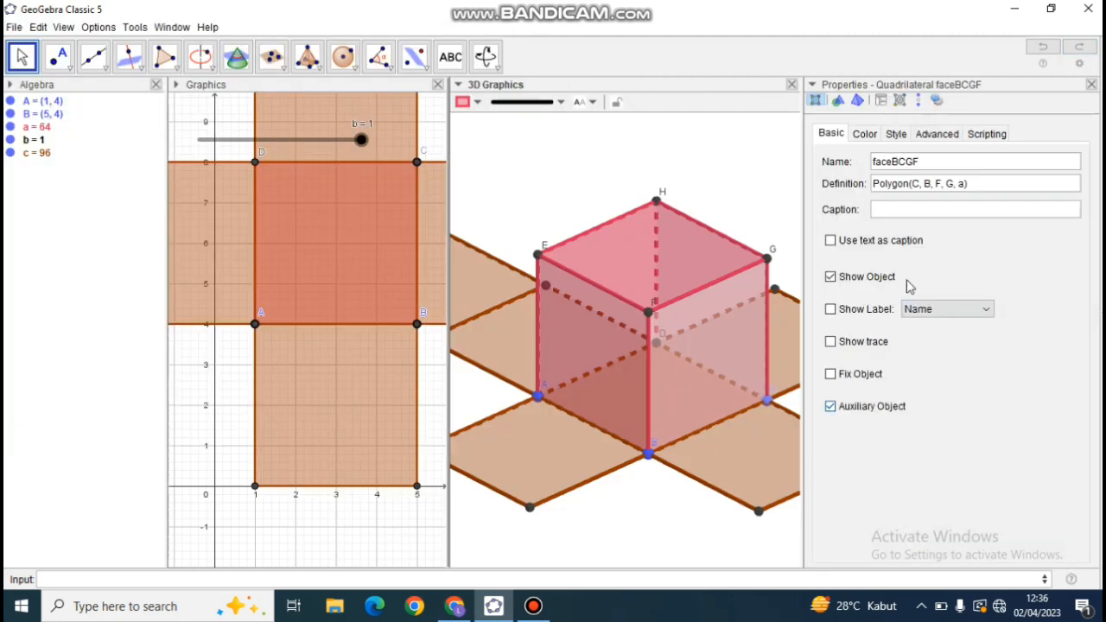
left_click(831, 277)
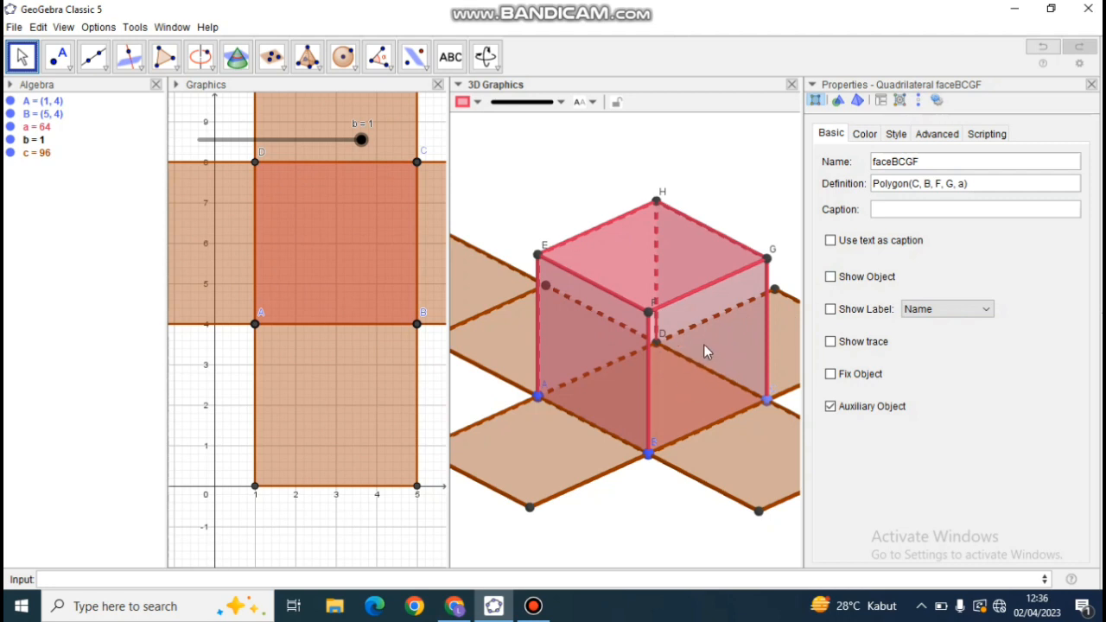
Turn off Show Object for the cube's faces ABFE, CDHG, EFGH and ADHE and for the net's base face IJKL.
left_click(615, 351)
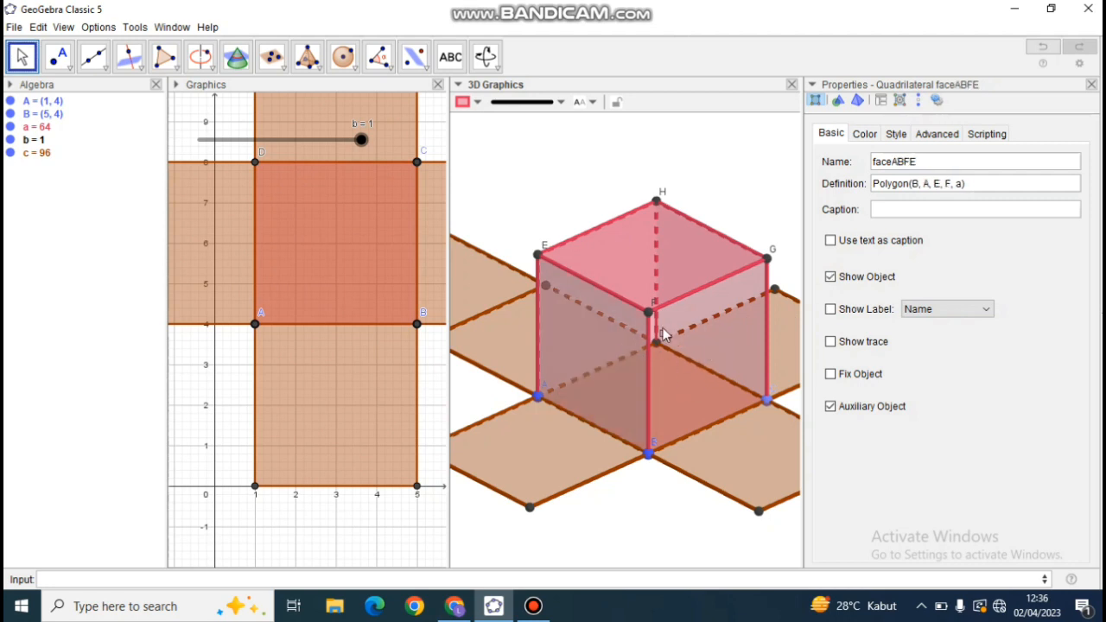
left_click(831, 277)
left_click(739, 304)
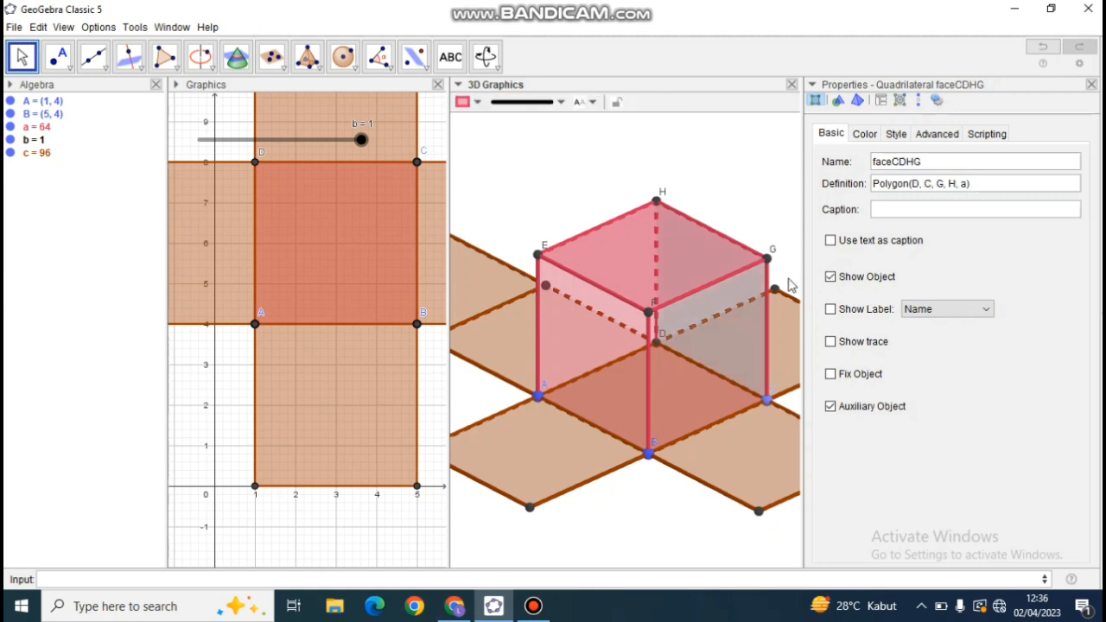
left_click(831, 278)
left_click(705, 265)
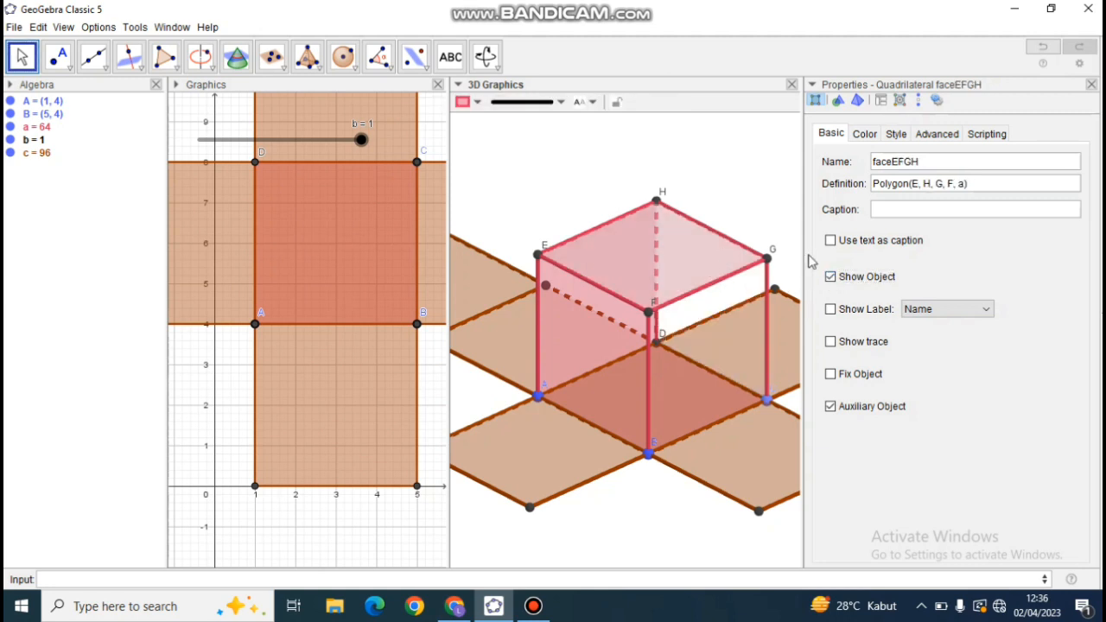
left_click(831, 278)
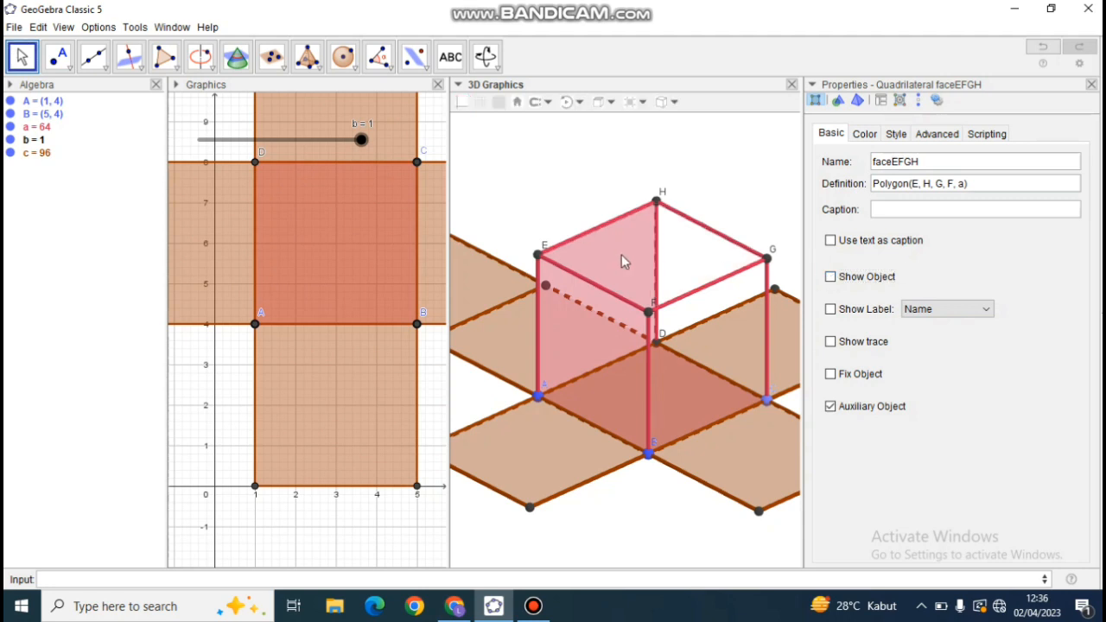
left_click(622, 254)
left_click(831, 278)
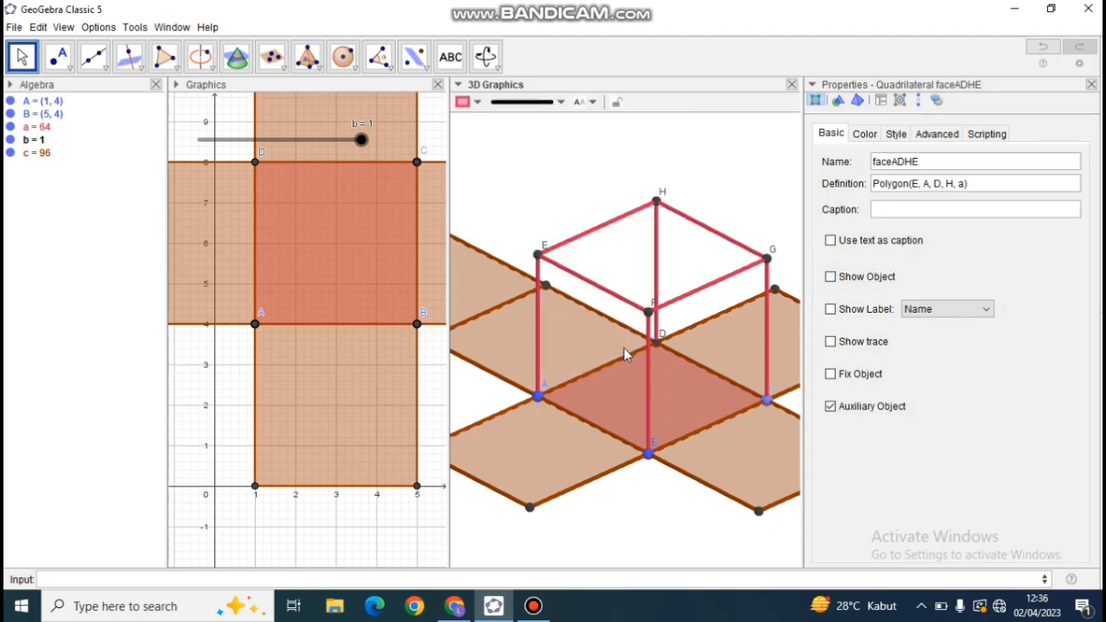
left_click(667, 390)
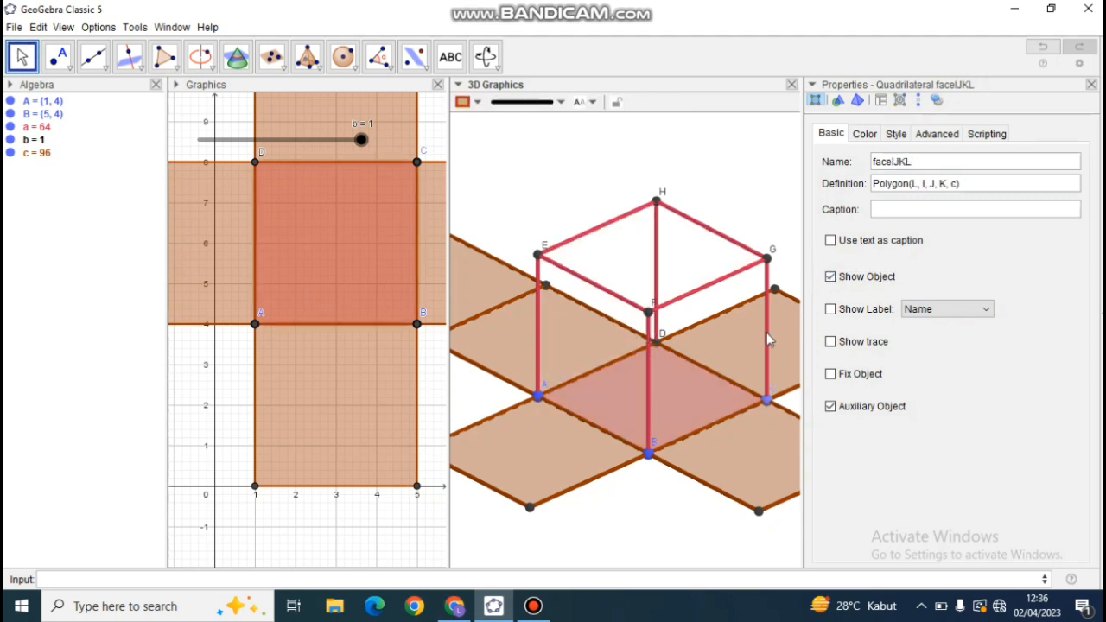
left_click(831, 278)
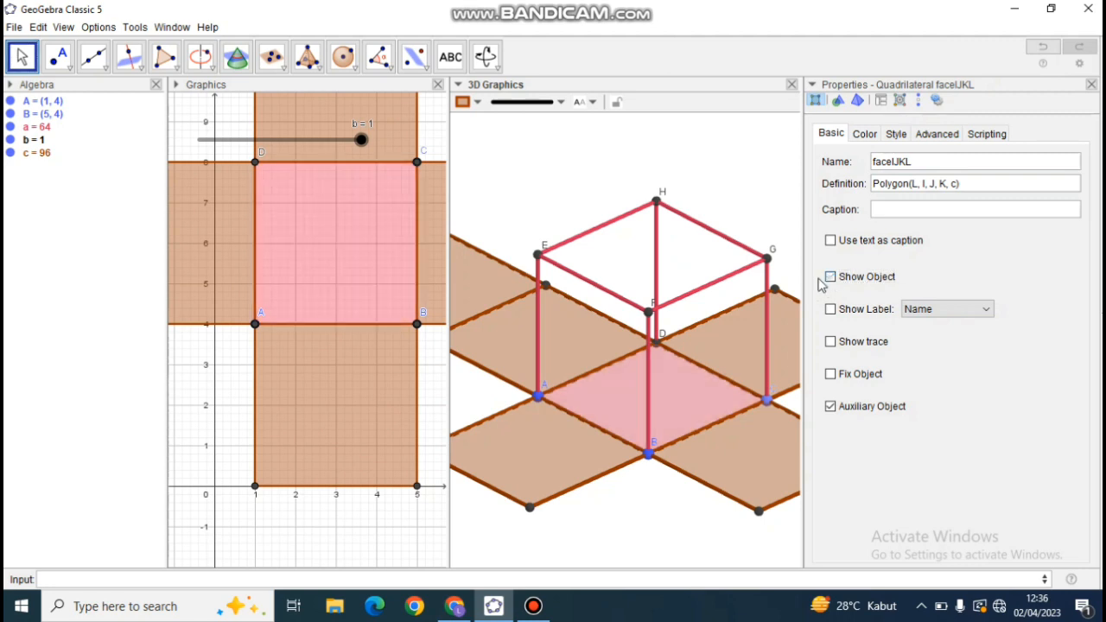
Turn off Show Object for the cube's edges CG, FG, BF and GH.
left_click(768, 305)
left_click(831, 278)
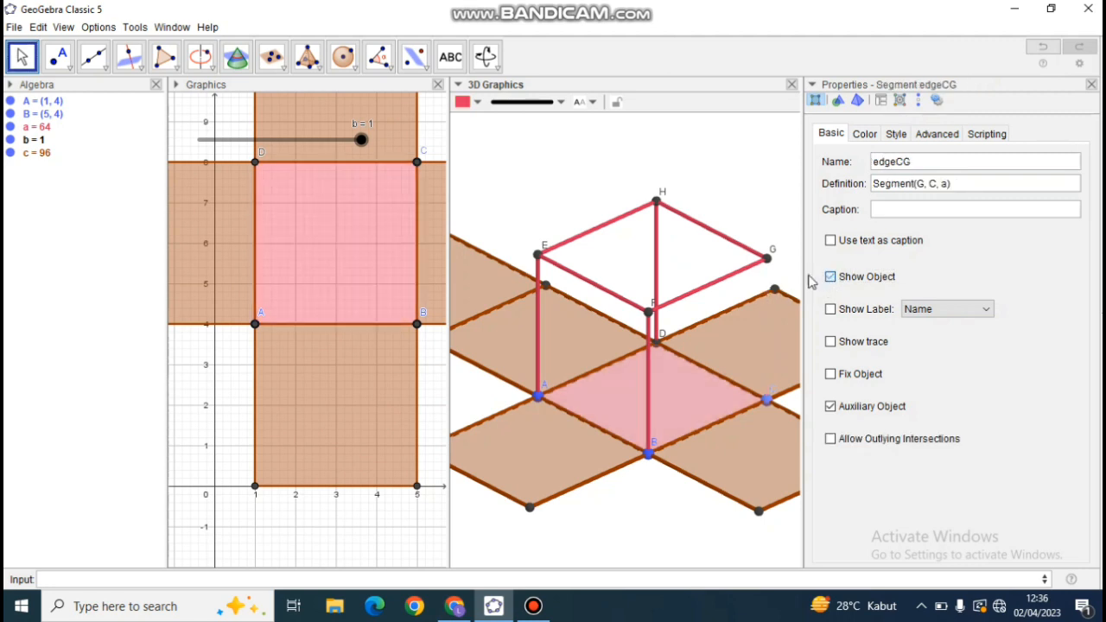
left_click(744, 269)
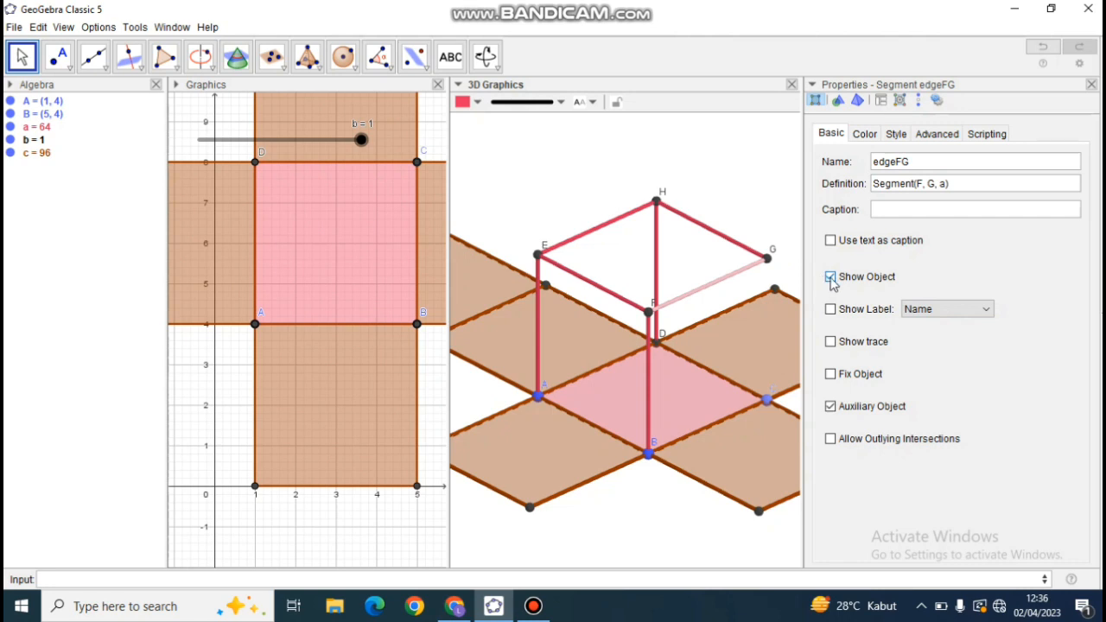
left_click(830, 277)
left_click(653, 363)
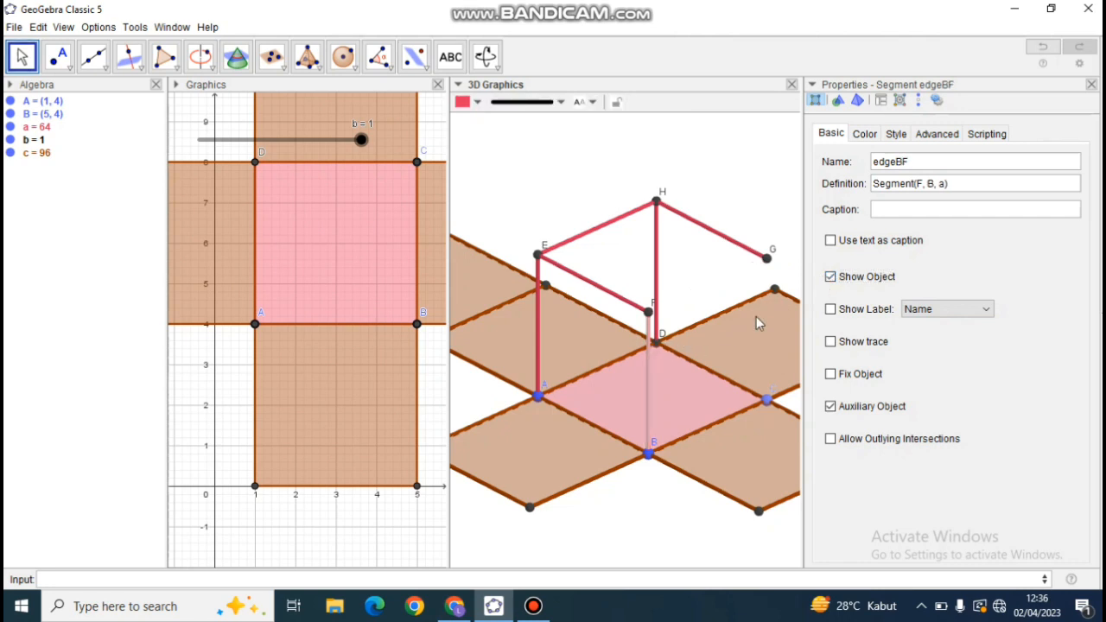
left_click(830, 278)
left_click(752, 256)
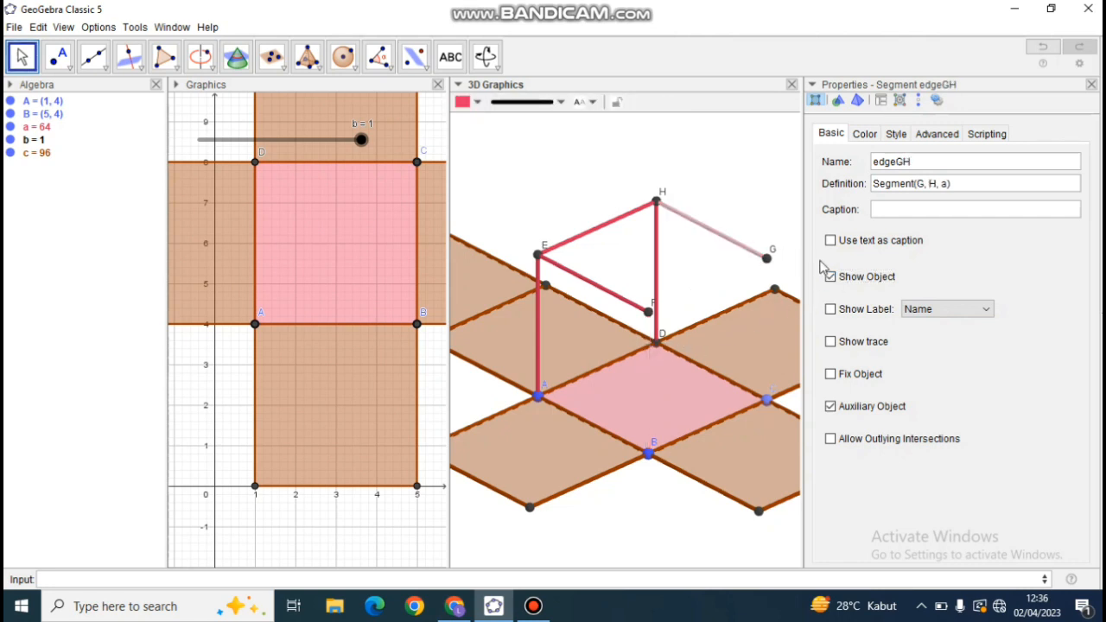
left_click(830, 278)
Turn off Show Object for the cube's edges EH, EF, DH and AE.
left_click(615, 225)
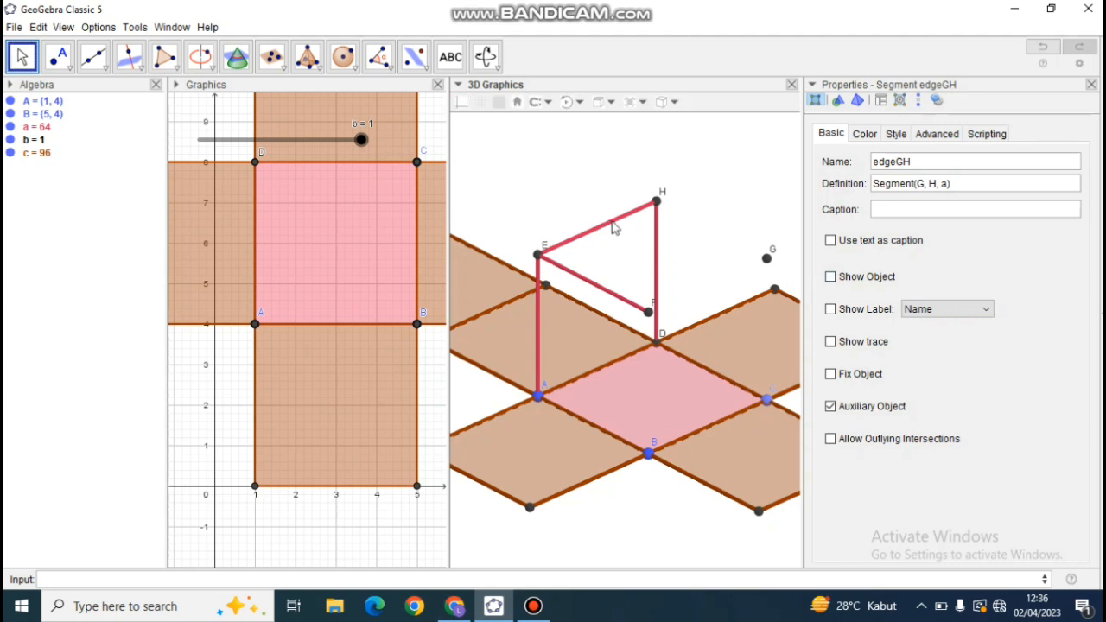
left_click(830, 277)
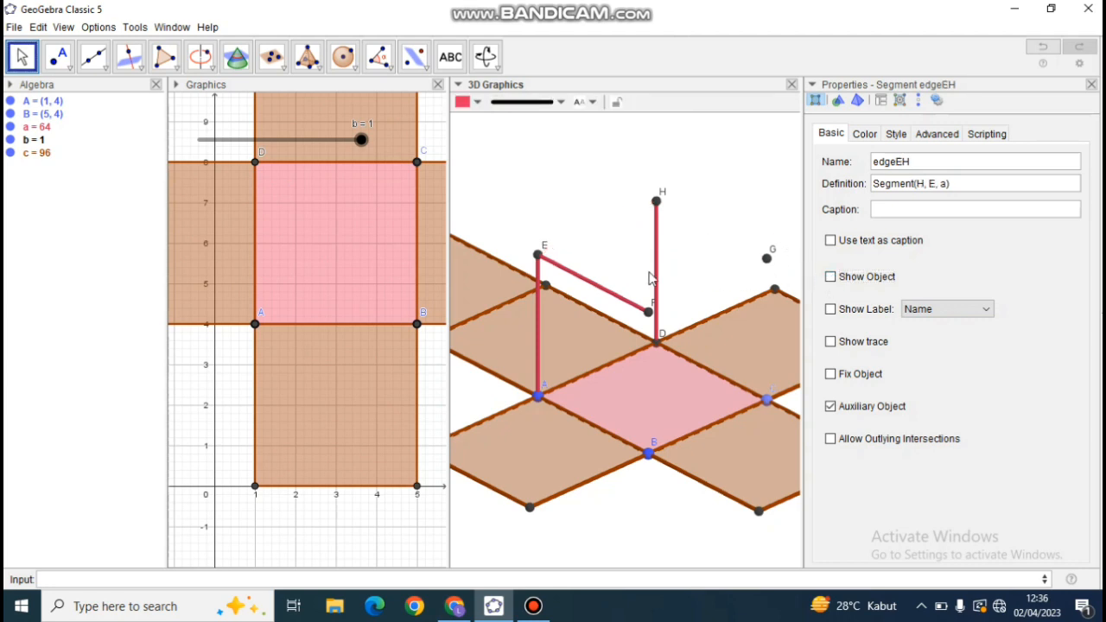
left_click(605, 297)
left_click(830, 277)
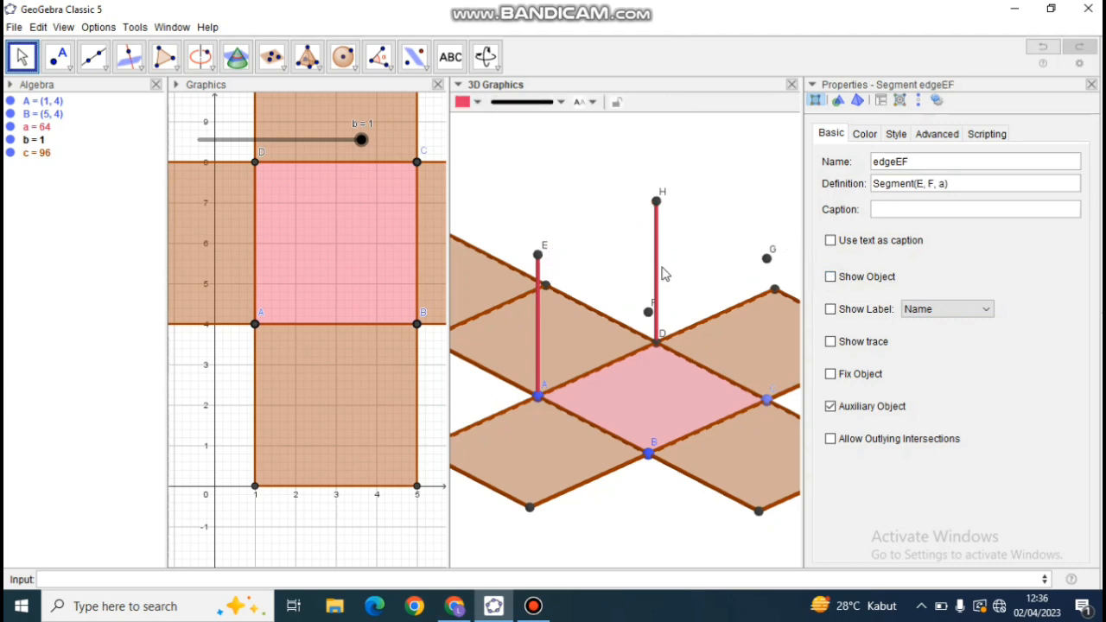
left_click(658, 272)
left_click(830, 277)
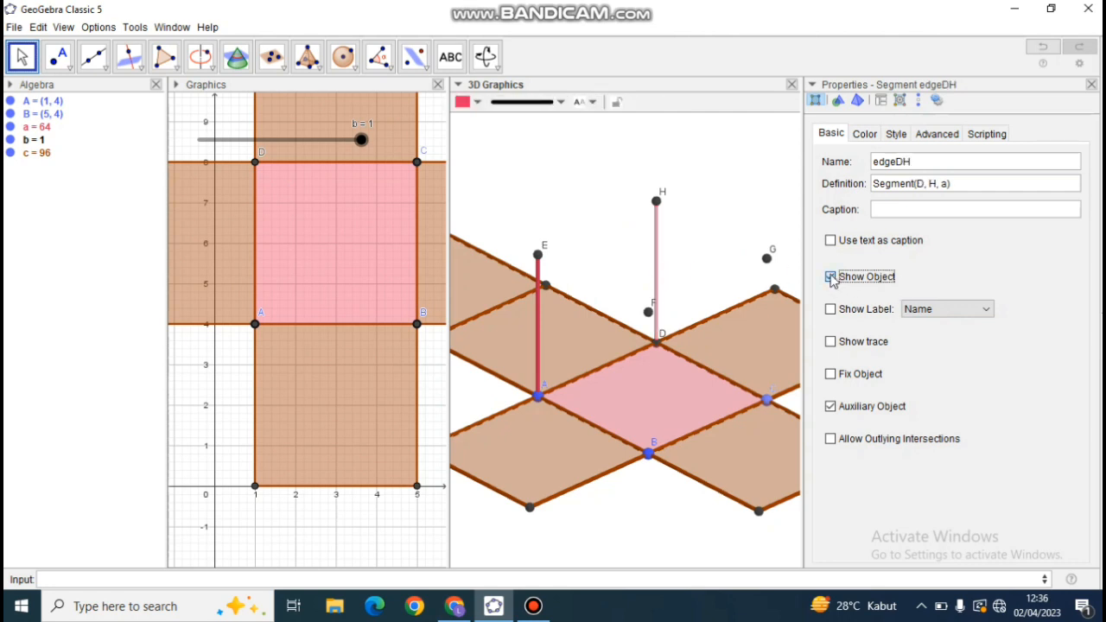
left_click(537, 320)
left_click(831, 277)
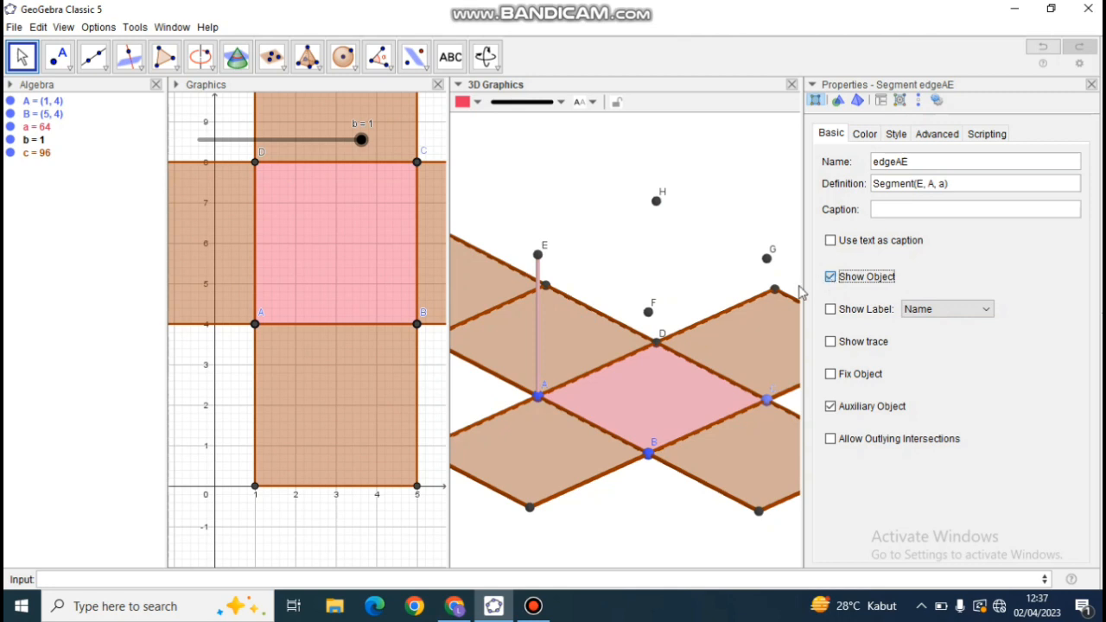
Turn off Show Object for the net's base edges IJ, KL, IL and JK.
left_click(607, 434)
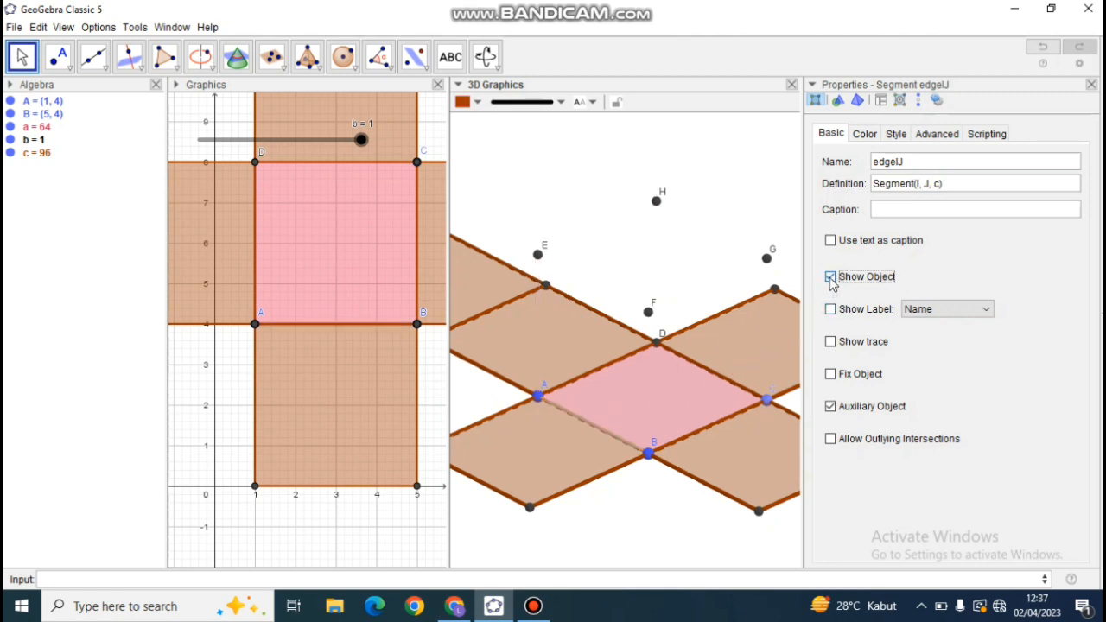
left_click(831, 278)
left_click(717, 377)
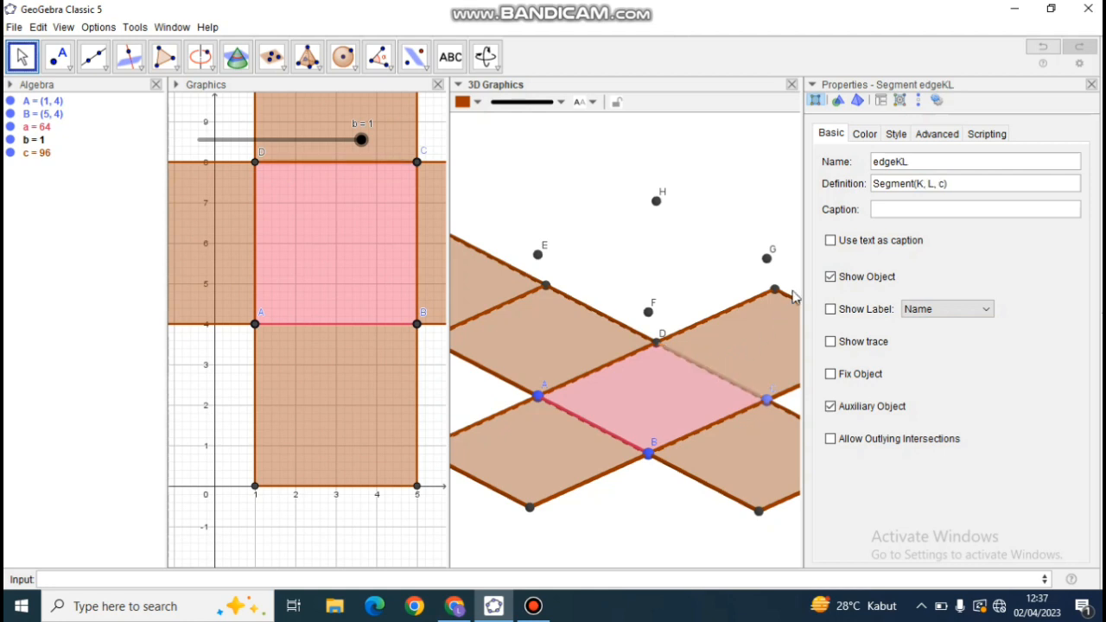
left_click(830, 278)
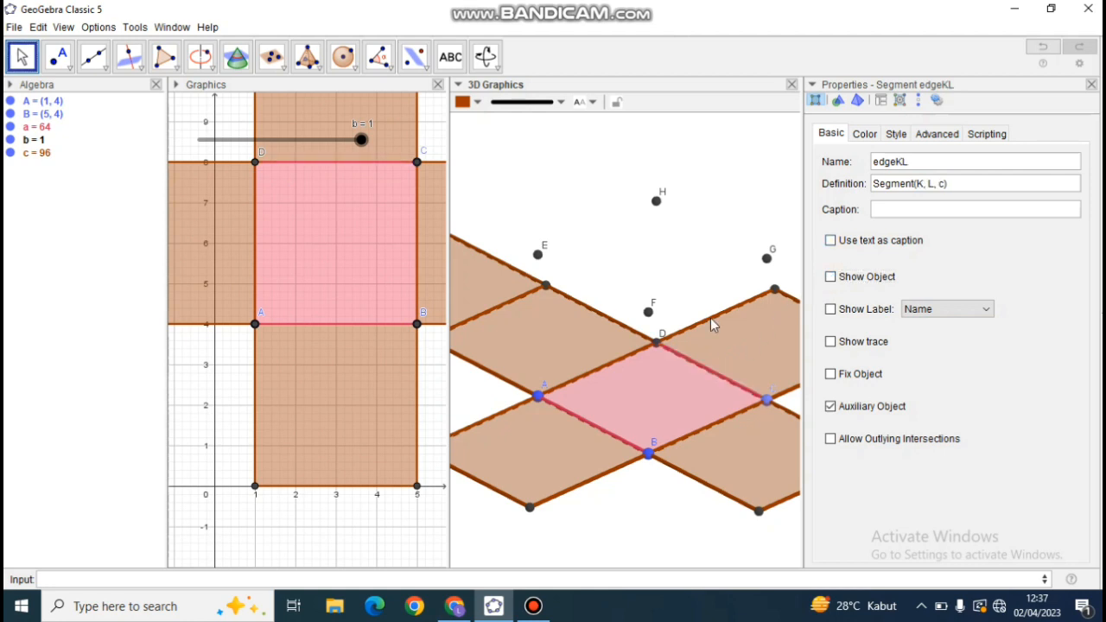
left_click(637, 354)
left_click(831, 278)
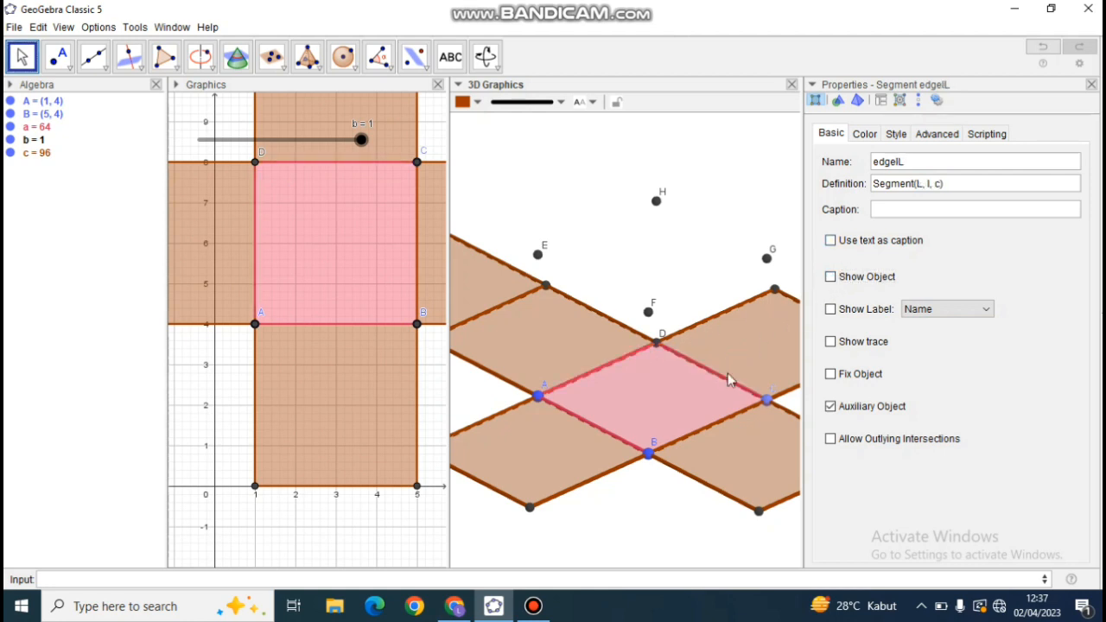
left_click(701, 430)
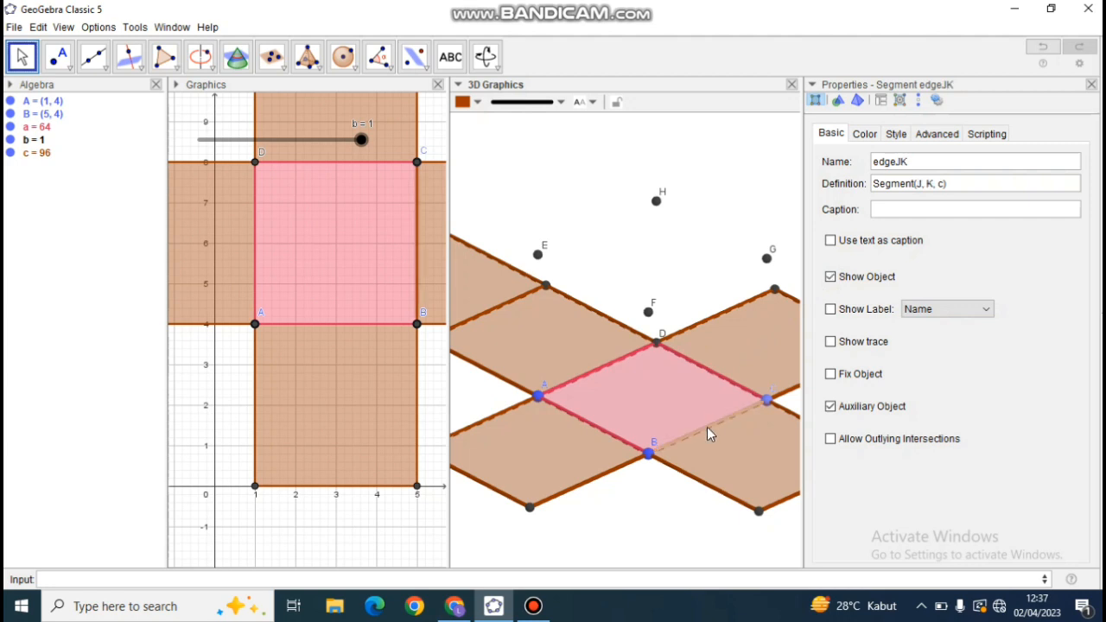
left_click(831, 278)
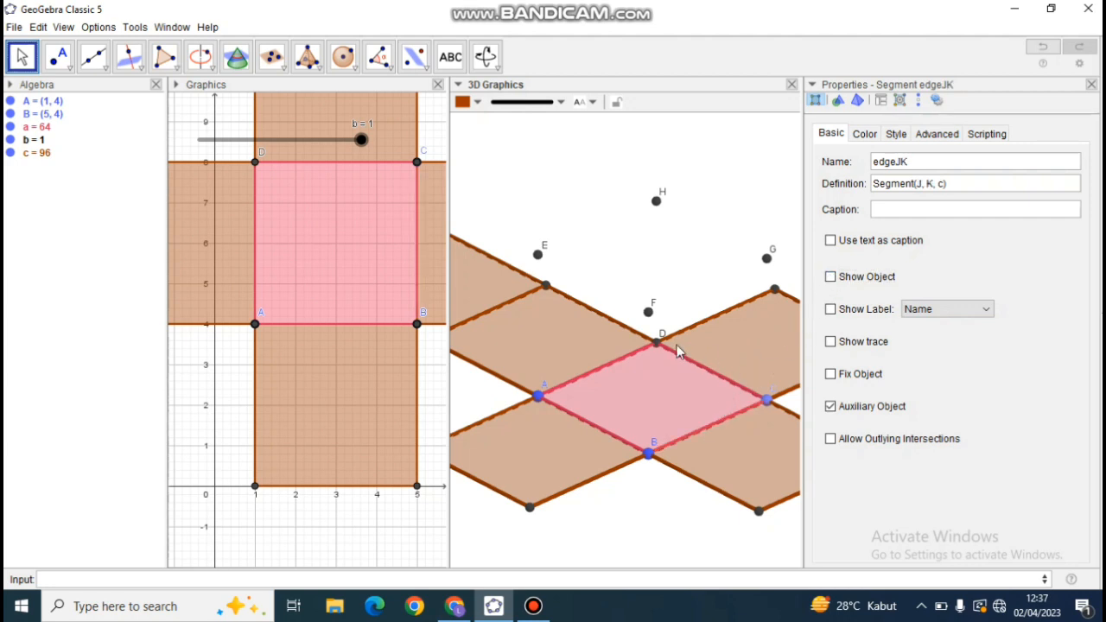
Turn off Show Object for the cube's upper points F, G and H, and turn off Show Label for point E.
left_click(648, 313)
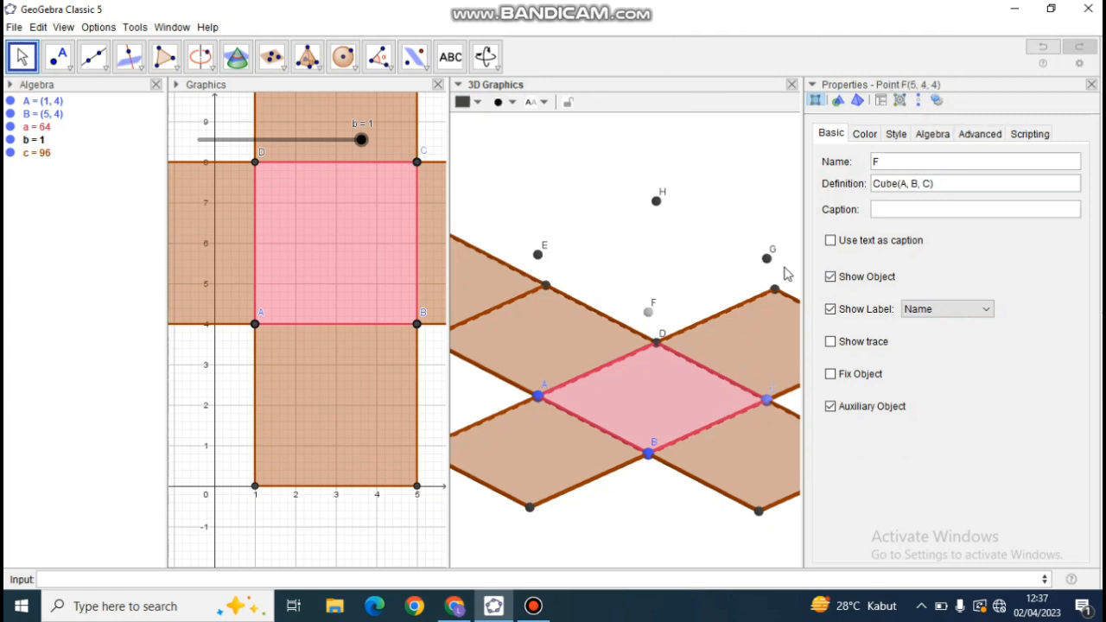
left_click(830, 278)
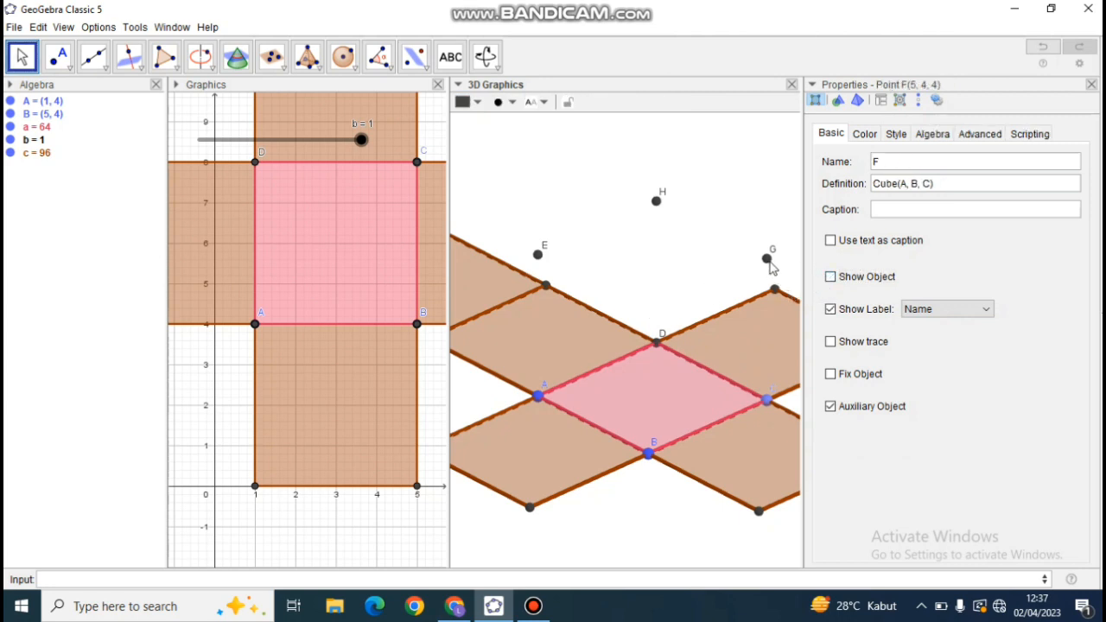
left_click(767, 258)
left_click(830, 276)
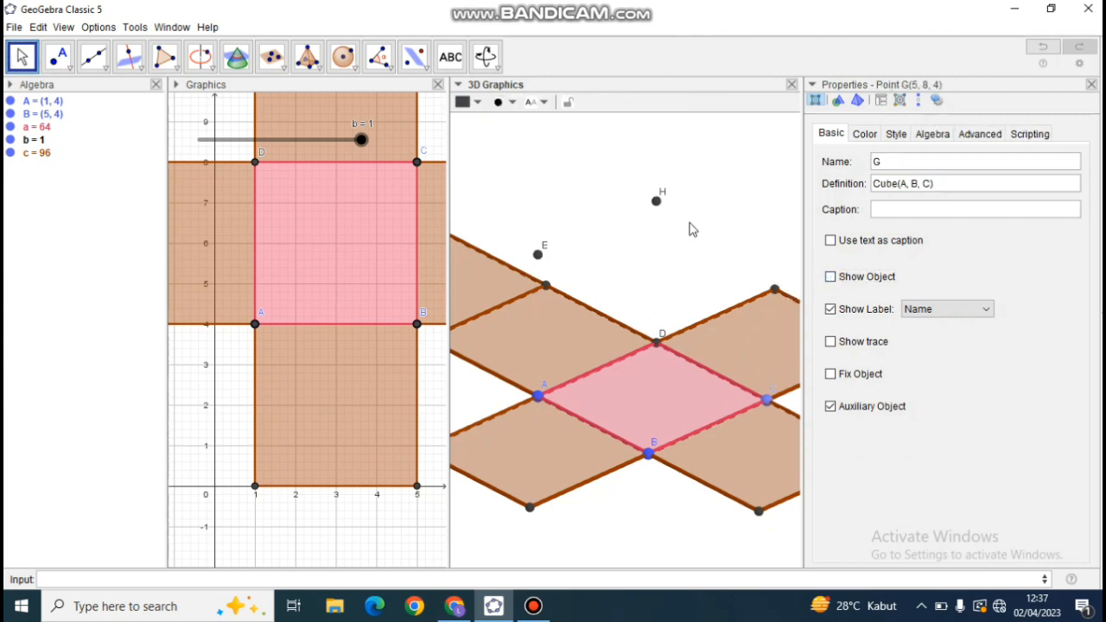
left_click(657, 204)
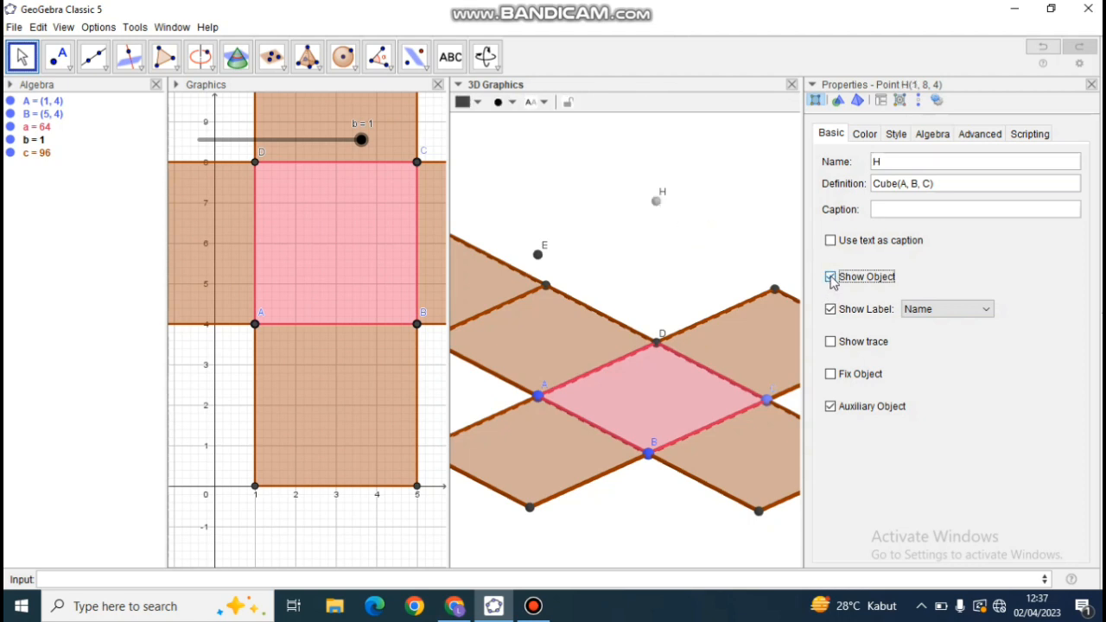
left_click(830, 276)
left_click(539, 255)
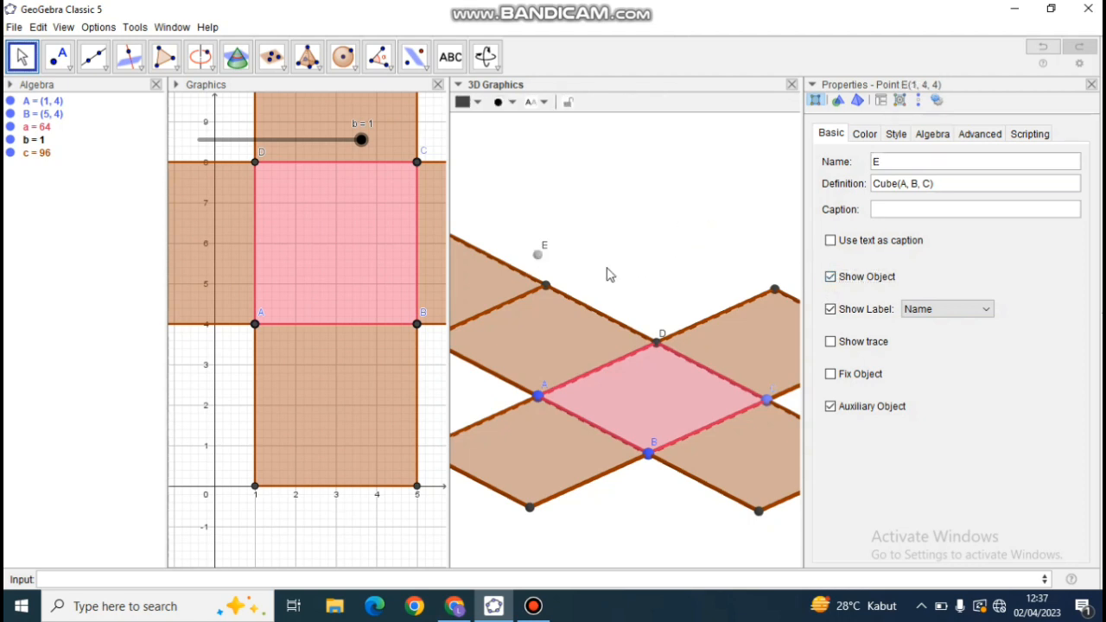
left_click(831, 309)
Turn off Show Object for the cube's base points B and C.
left_click(649, 453)
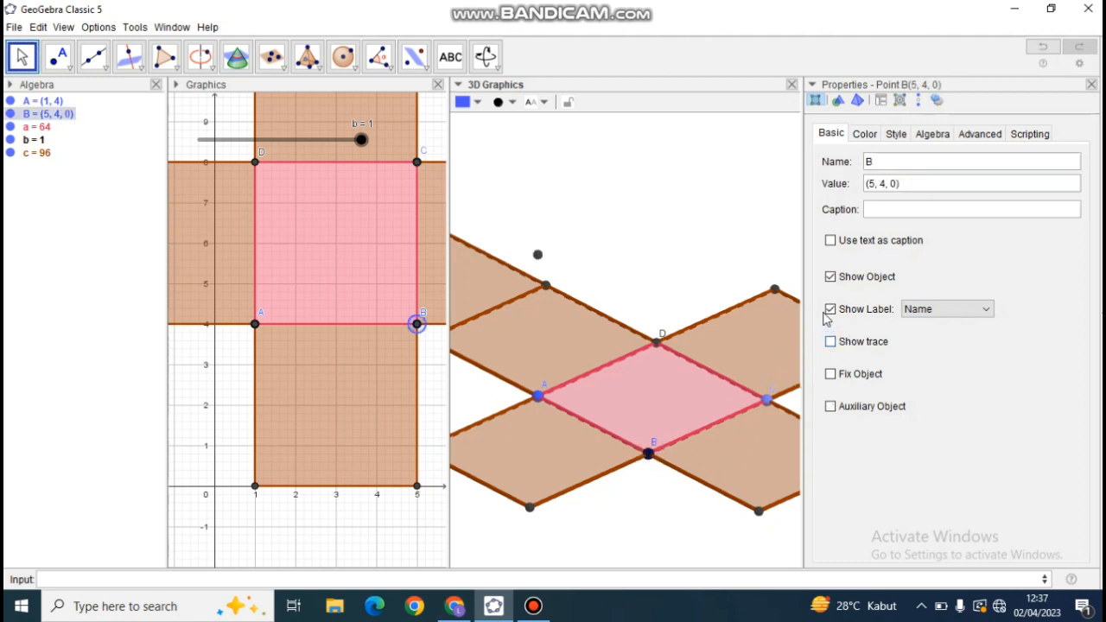
left_click(830, 277)
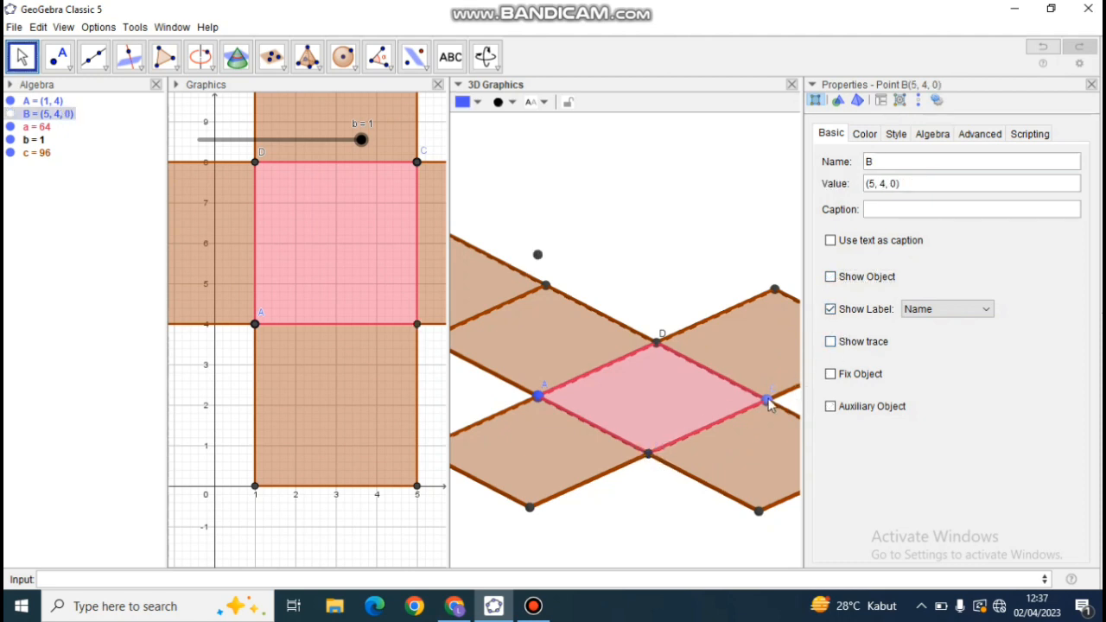
left_click(766, 400)
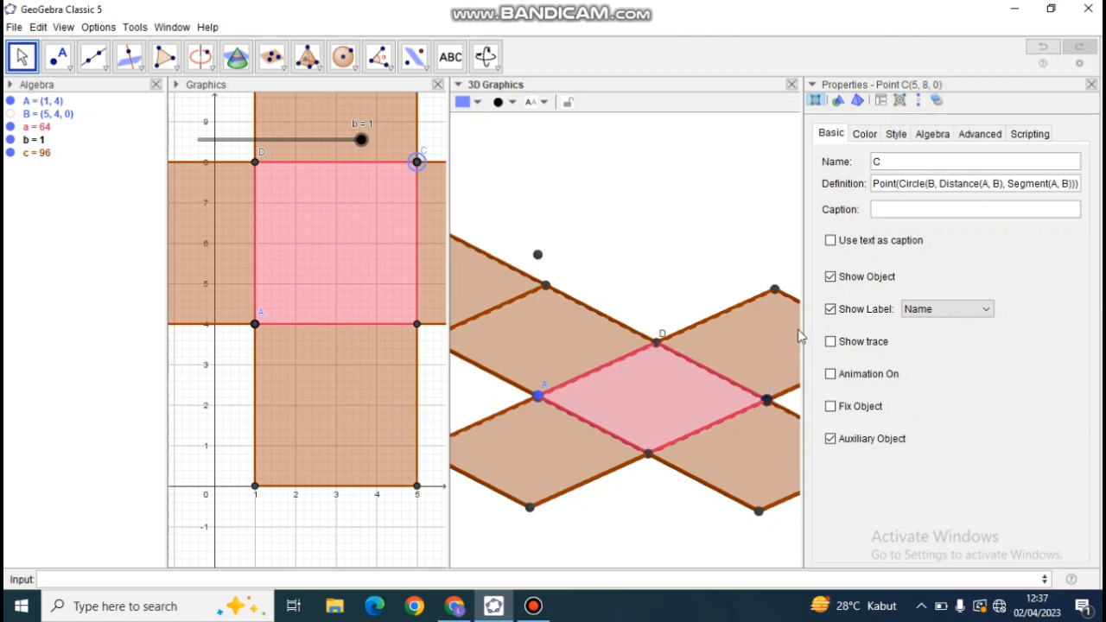
left_click(831, 276)
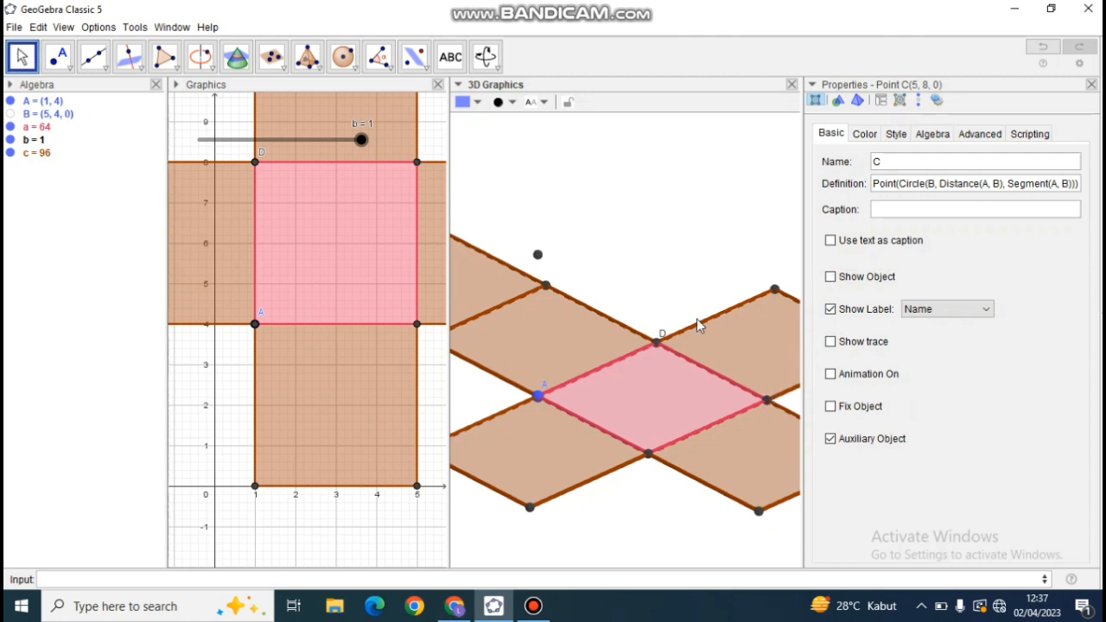
Turn off Show Object for net point L and Show Label for the coinciding cube point D.
left_click(658, 343)
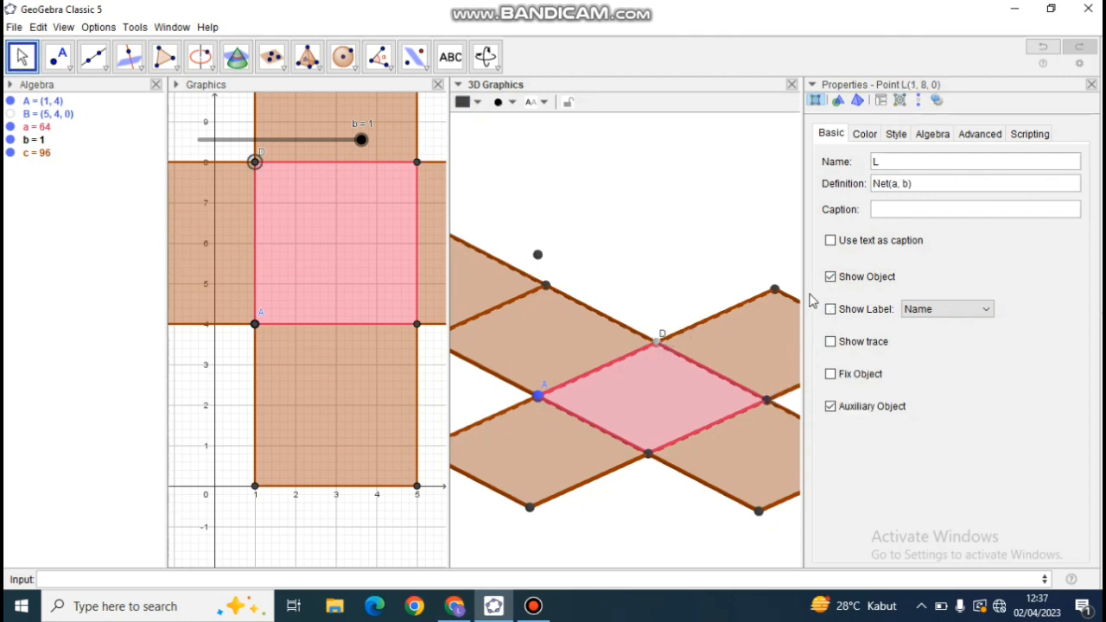
left_click(830, 277)
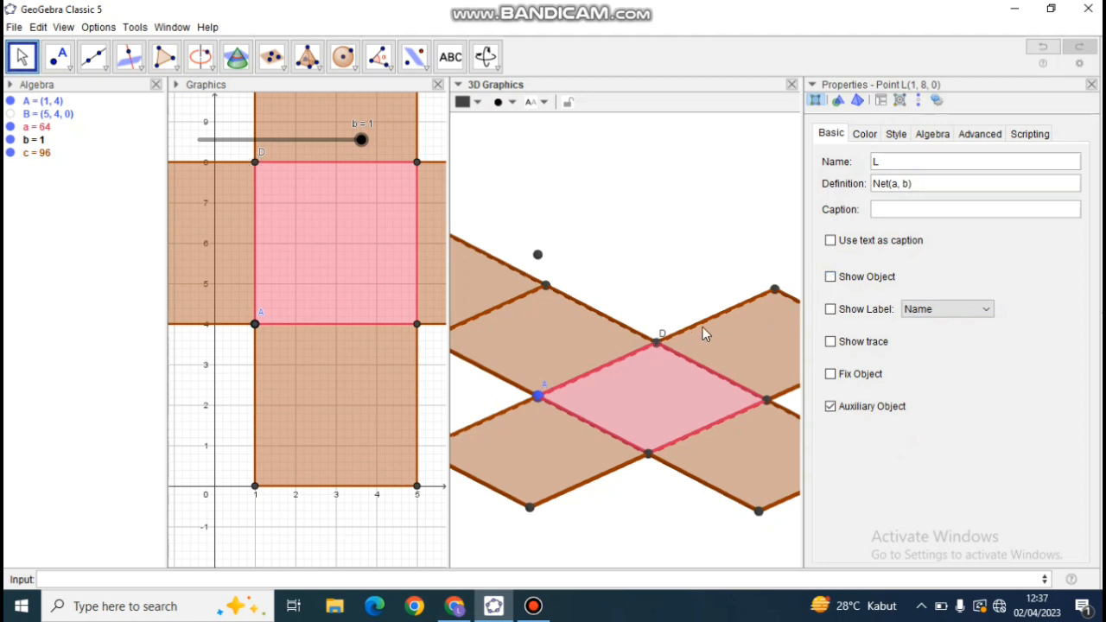
left_click(661, 341)
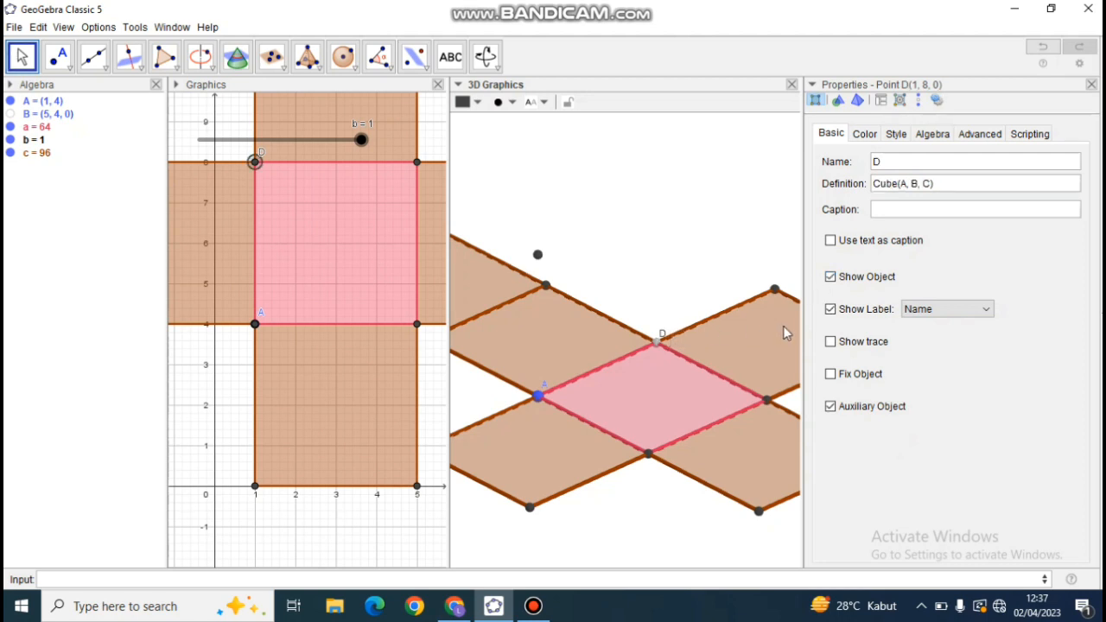
left_click(831, 310)
Turn off Show Object for the cube's base point A and close the object properties.
left_click_drag(536, 394, 534, 391)
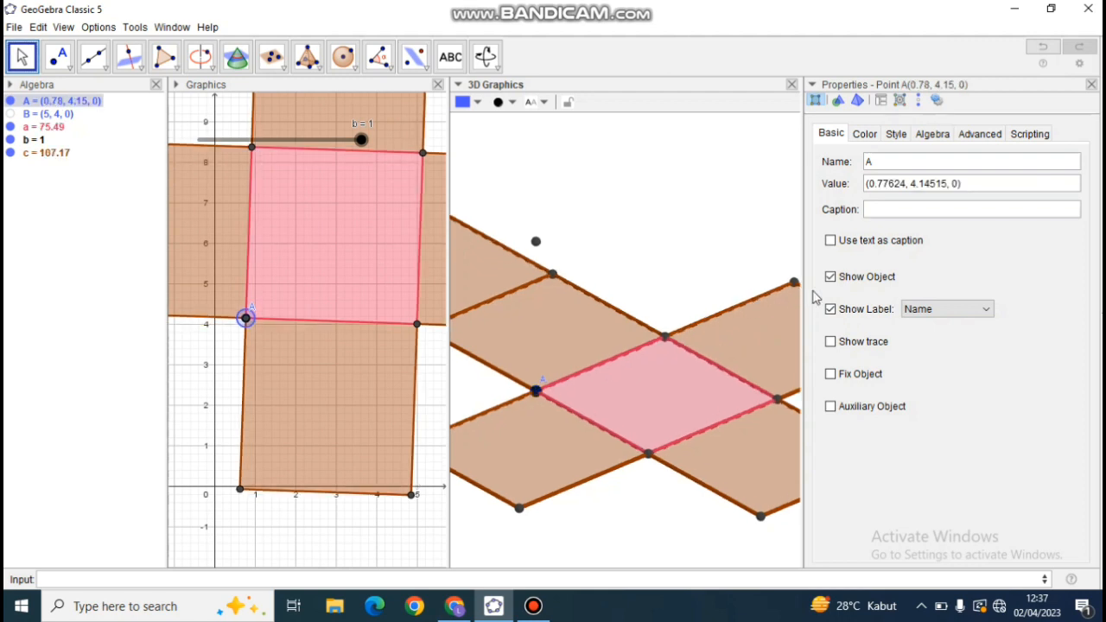
left_click(830, 278)
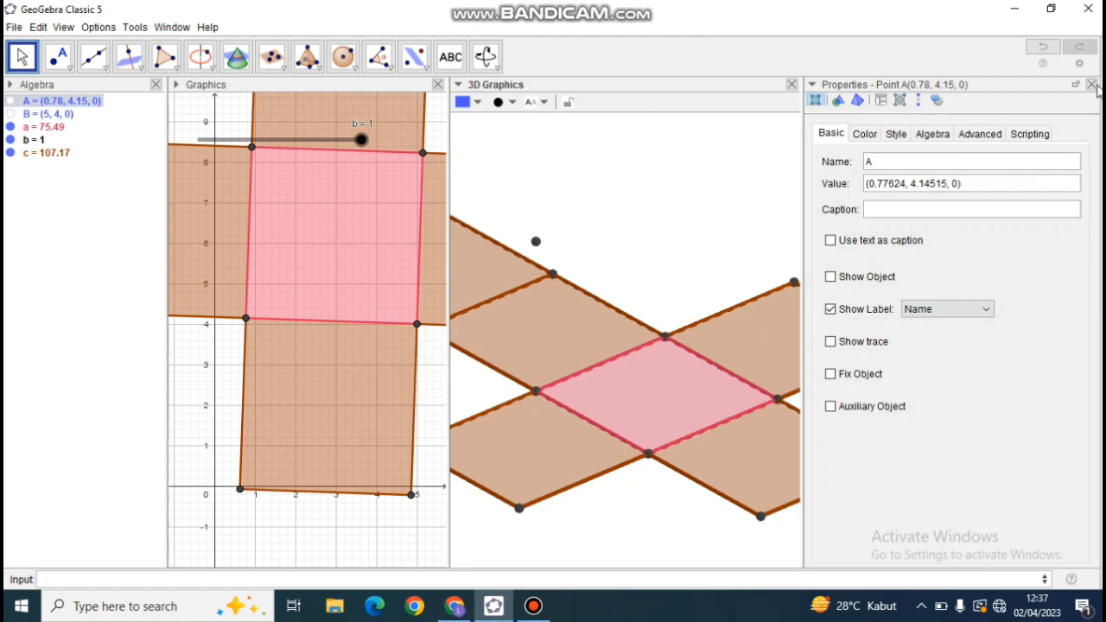
left_click(1091, 84)
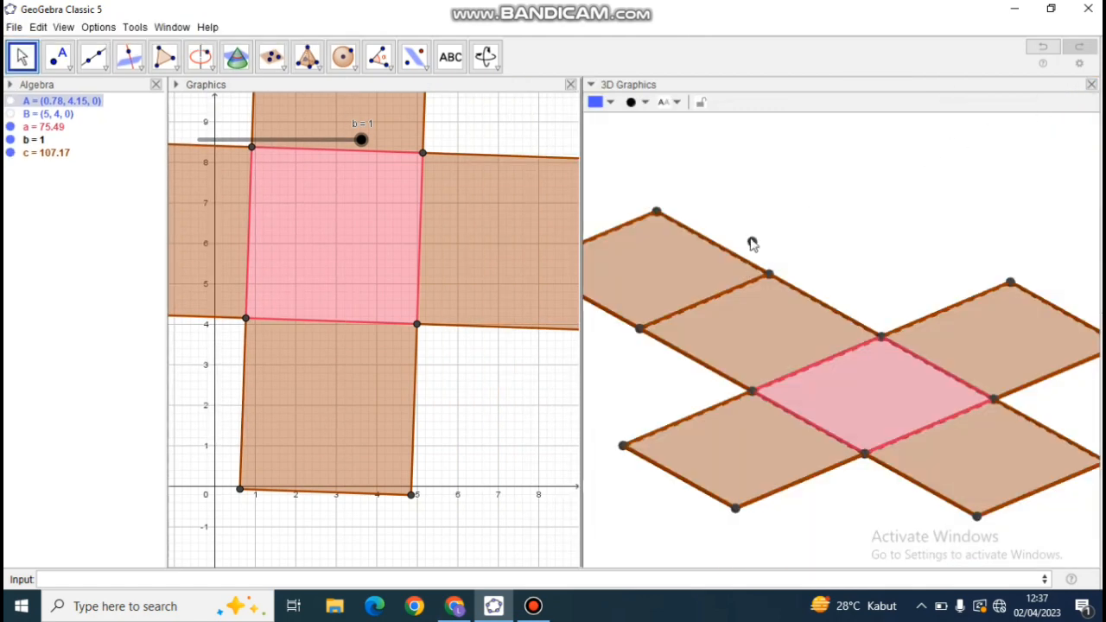
Turn off Show Object for the cube's upper point E, floating above the net, and close the object properties.
left_click(752, 243)
right_click(752, 243)
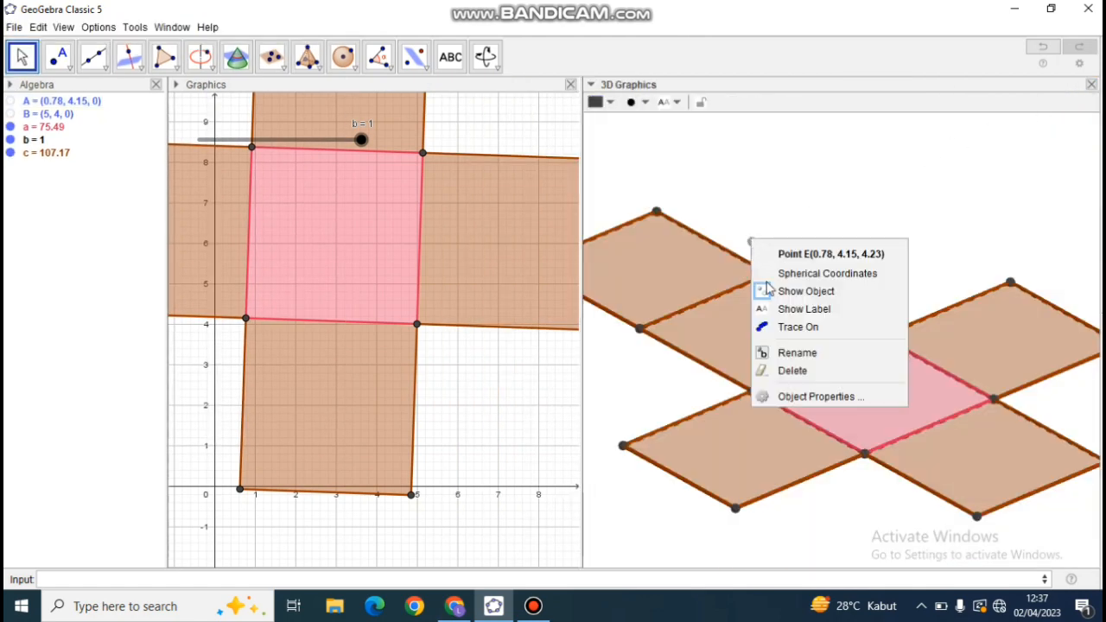
left_click(789, 395)
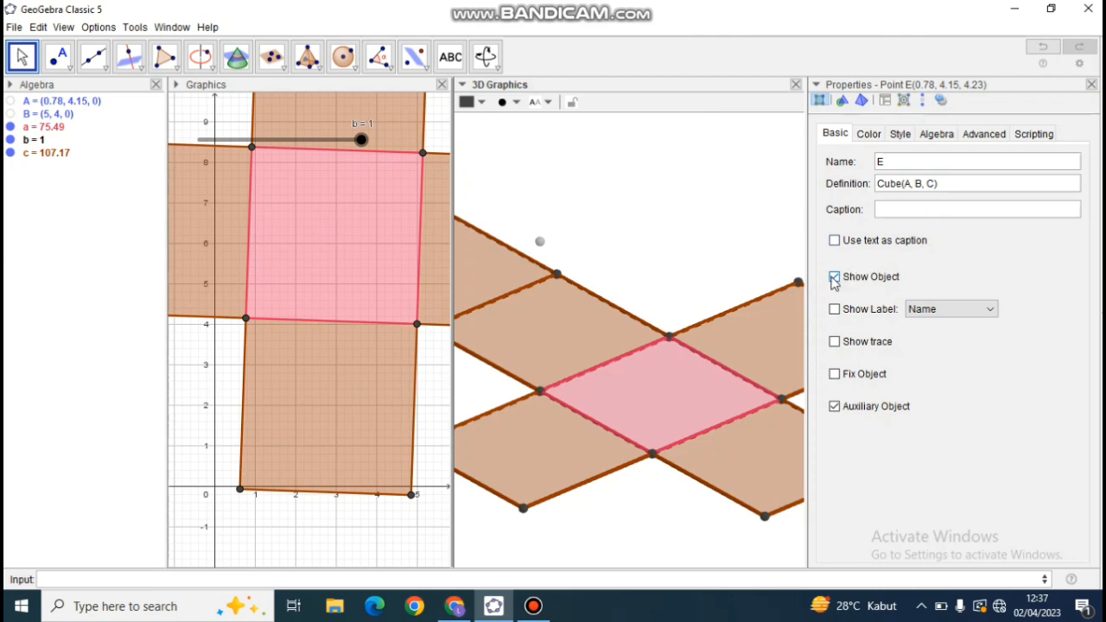
left_click(835, 278)
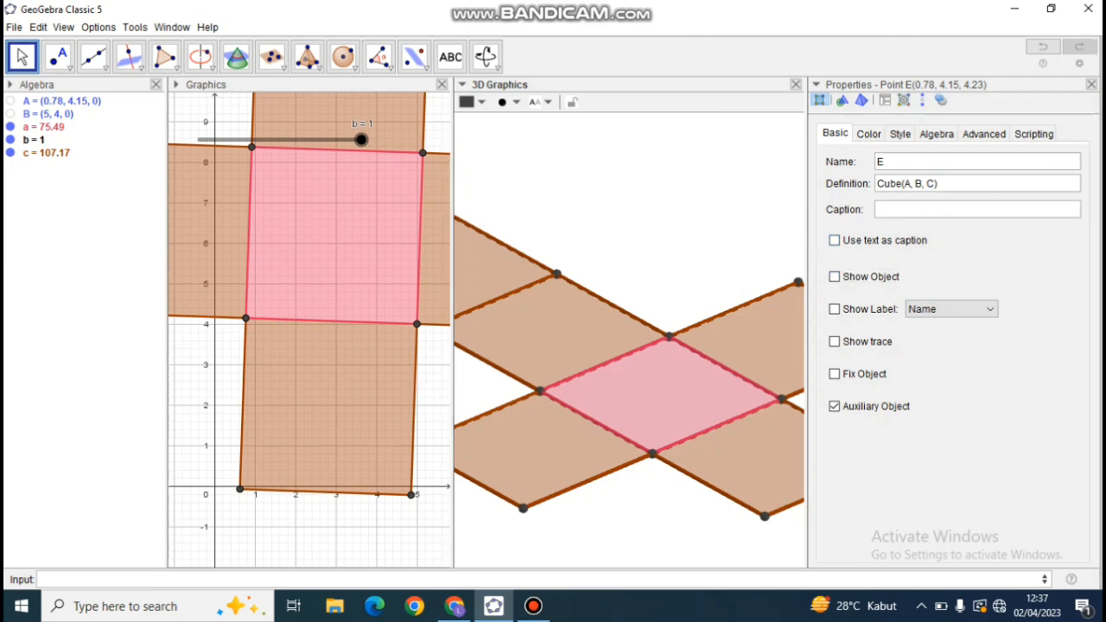
left_click(1092, 84)
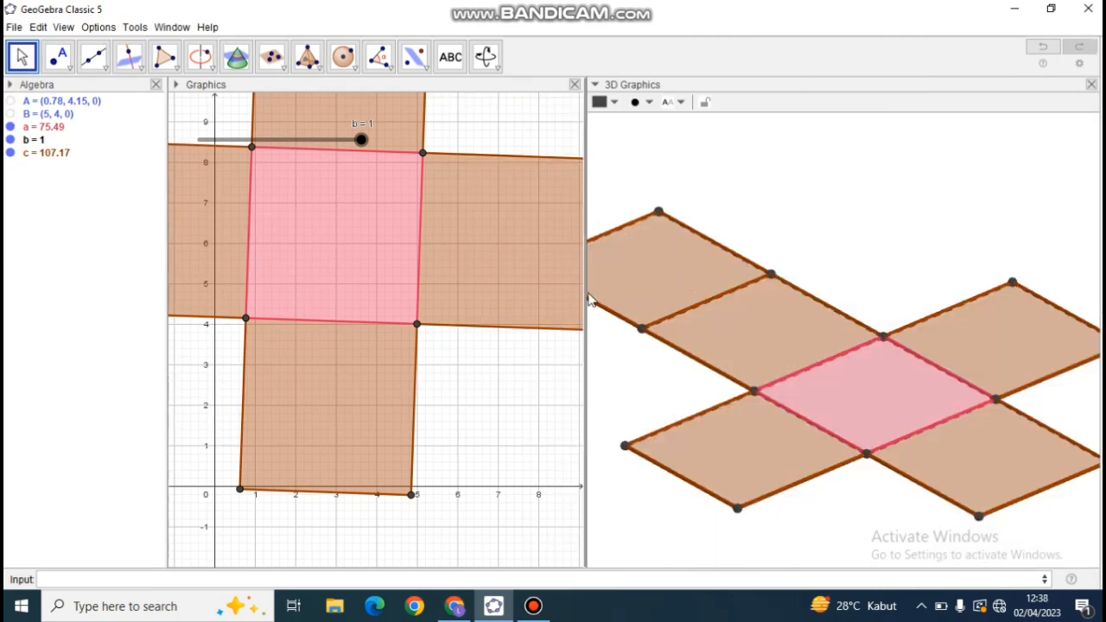
Widen the 3D view and reduce the line thickness of the far edge of the net's outermost square.
left_click_drag(582, 297, 485, 314)
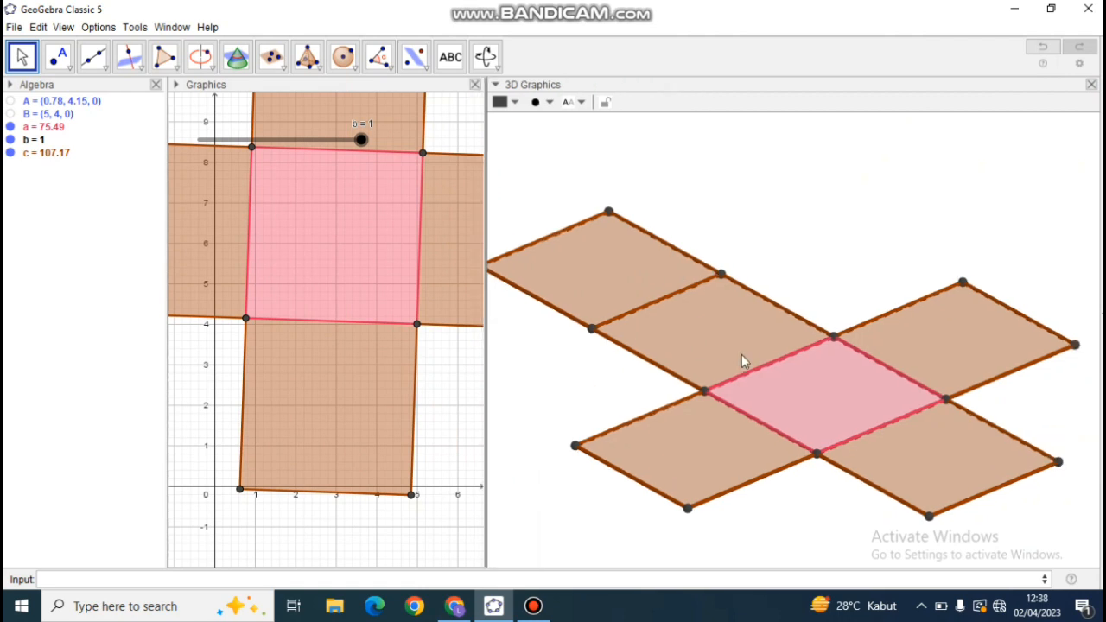
left_click_drag(819, 498, 782, 507)
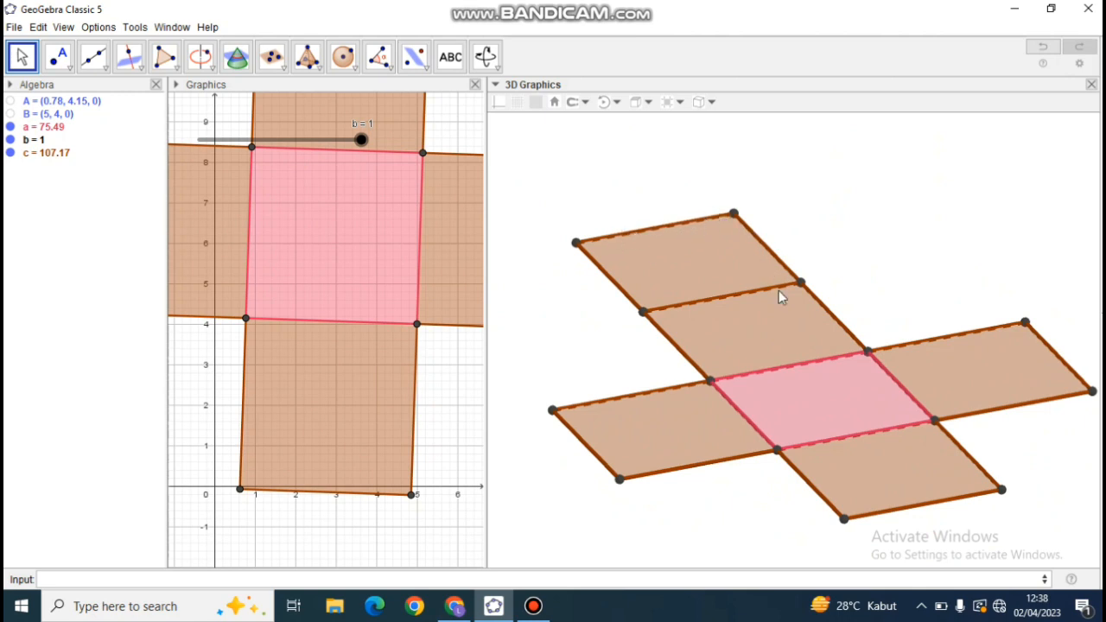
left_click(664, 230)
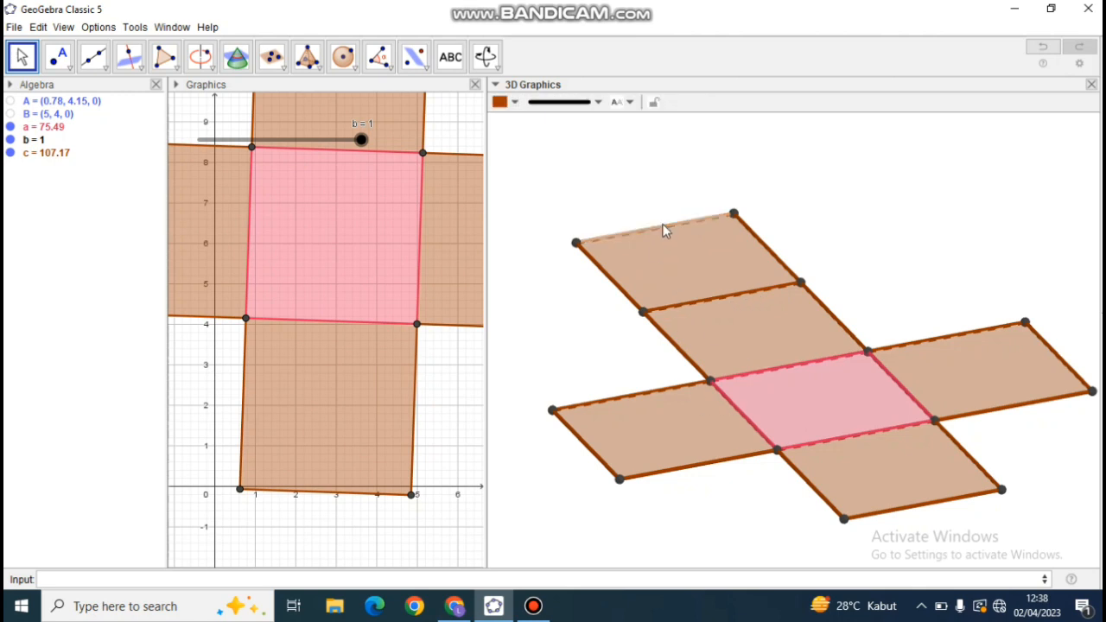
left_click(570, 104)
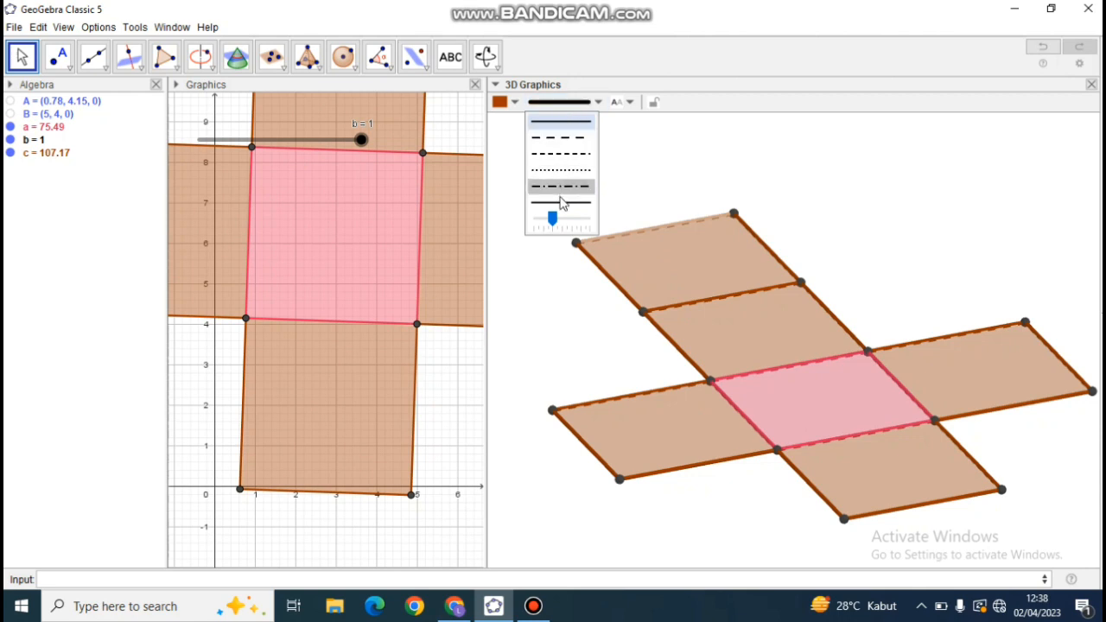
left_click(542, 221)
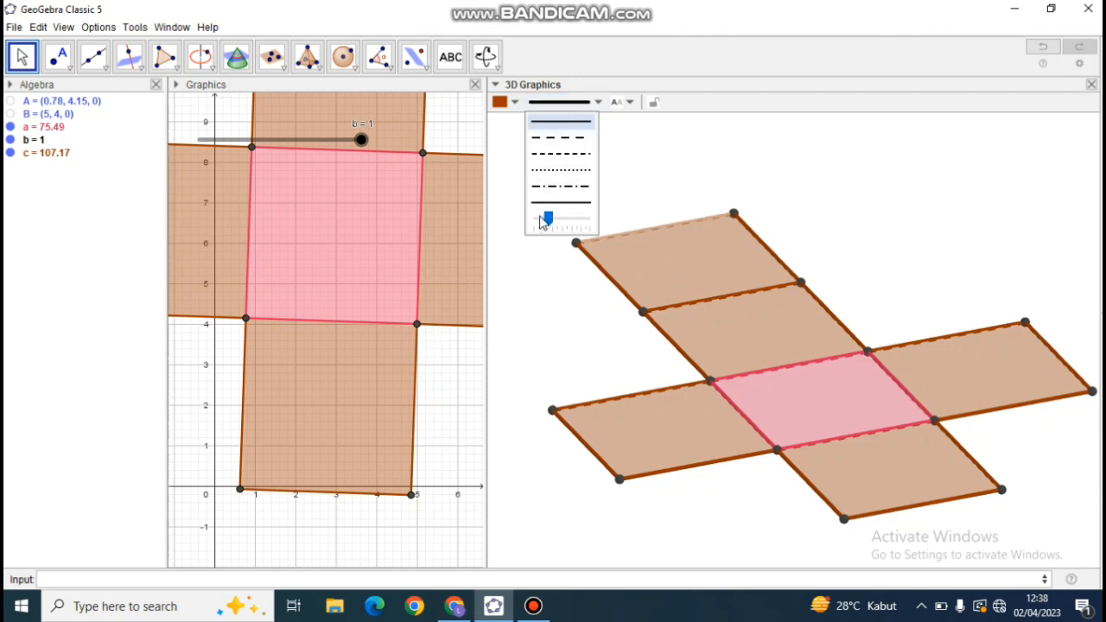
Reduce the line thickness of the two side edges of the net's outermost square to match its far edge.
left_click(605, 275)
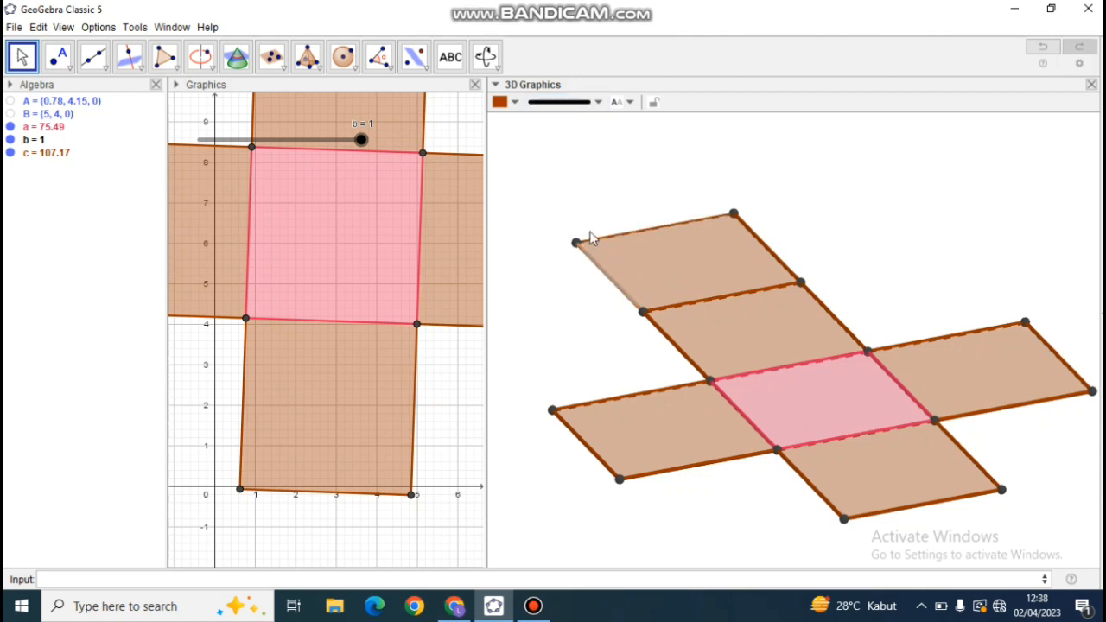
left_click(566, 103)
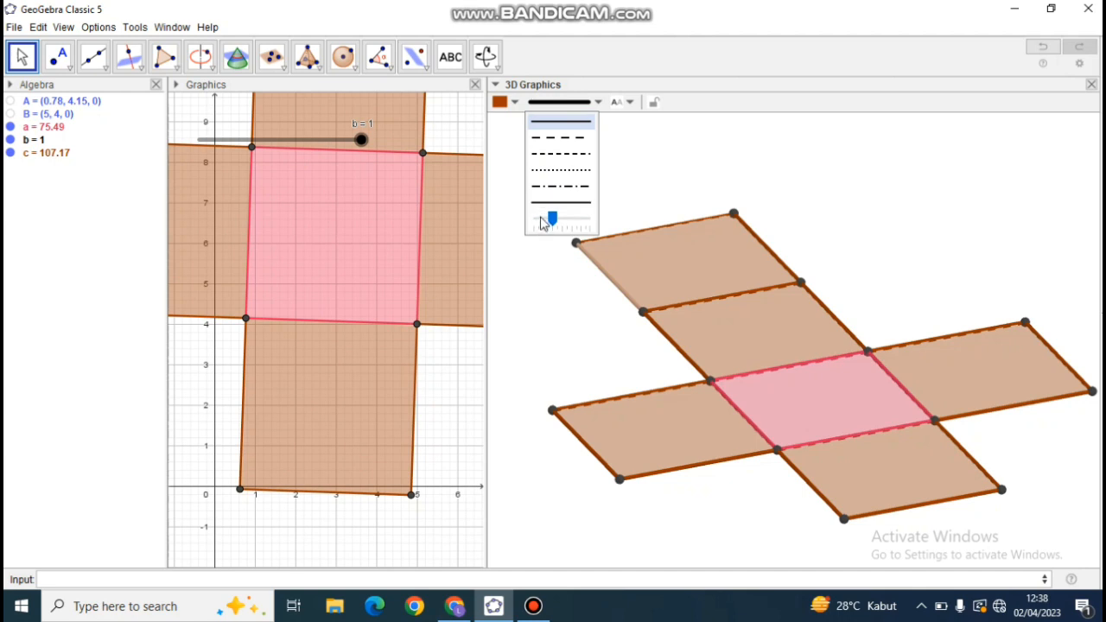
left_click(542, 220)
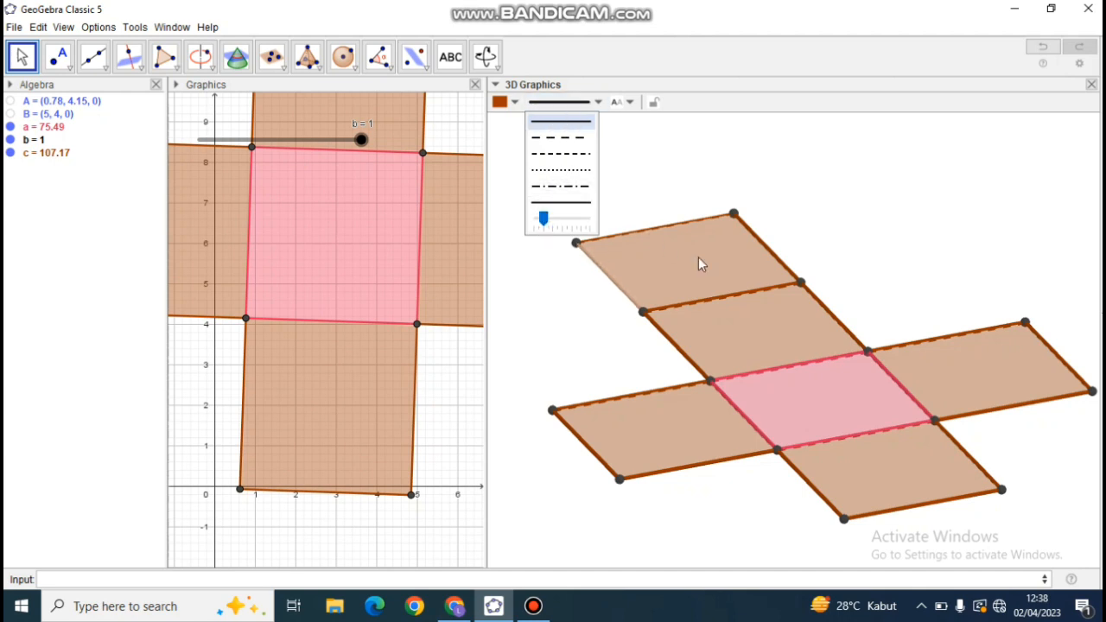
left_click(756, 246)
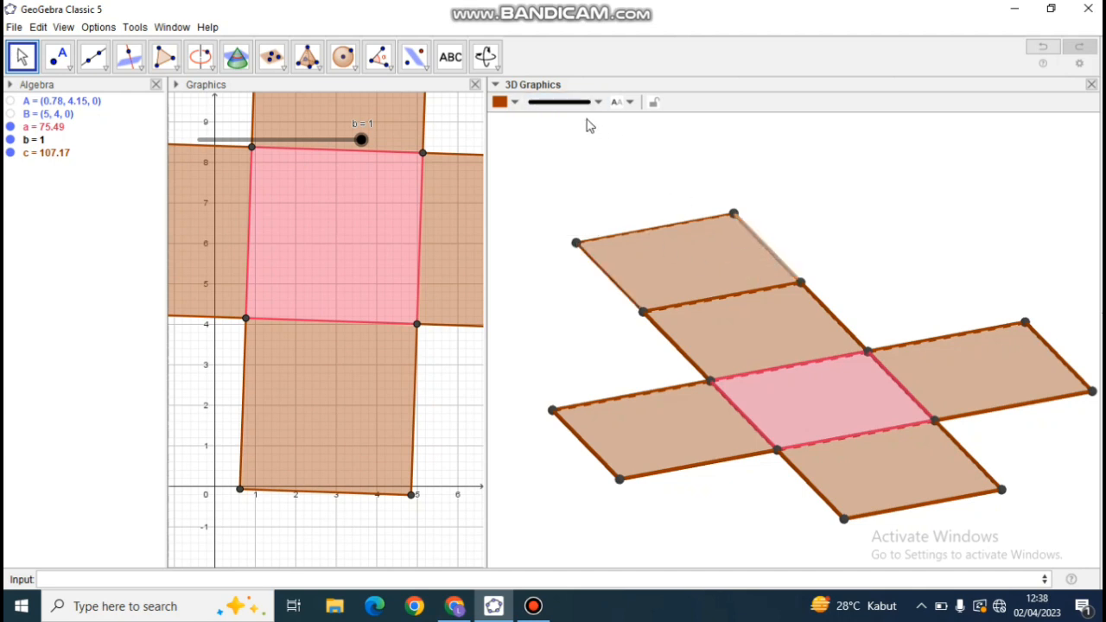
left_click(562, 103)
left_click(544, 220)
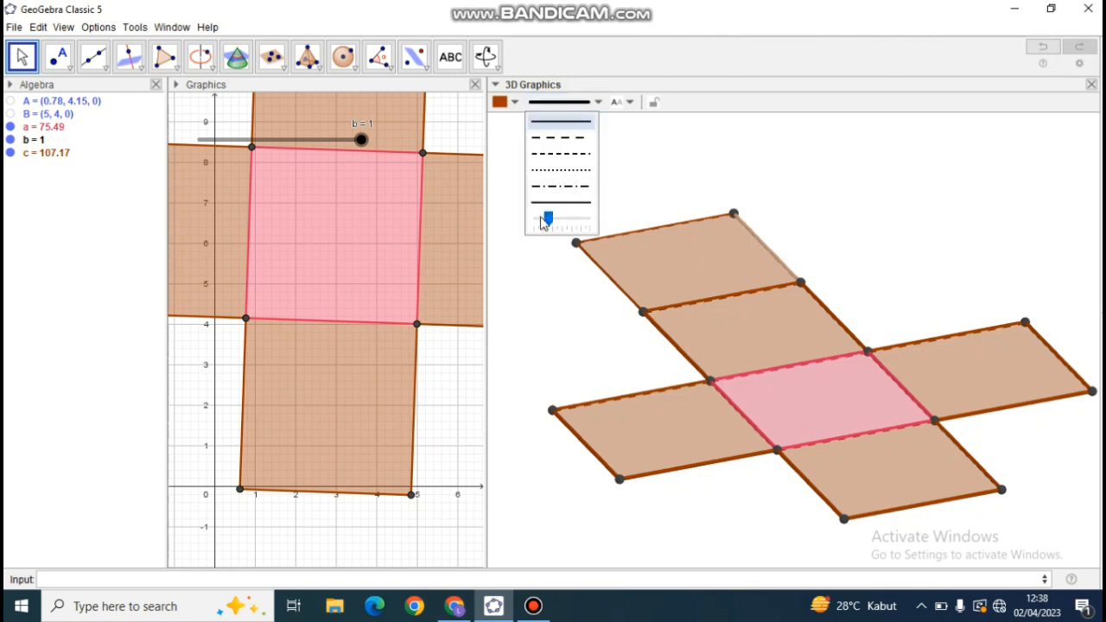
left_click_drag(545, 220, 542, 220)
Reduce the line thickness of the fold edge between the outermost square and the square next to it.
left_click(679, 305)
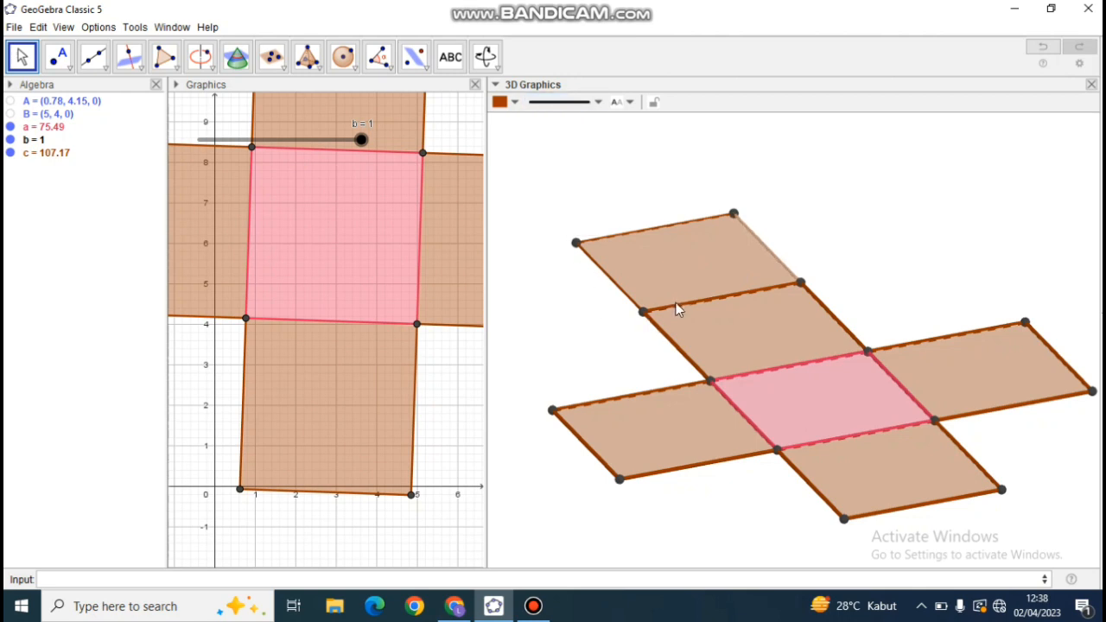
left_click(567, 103)
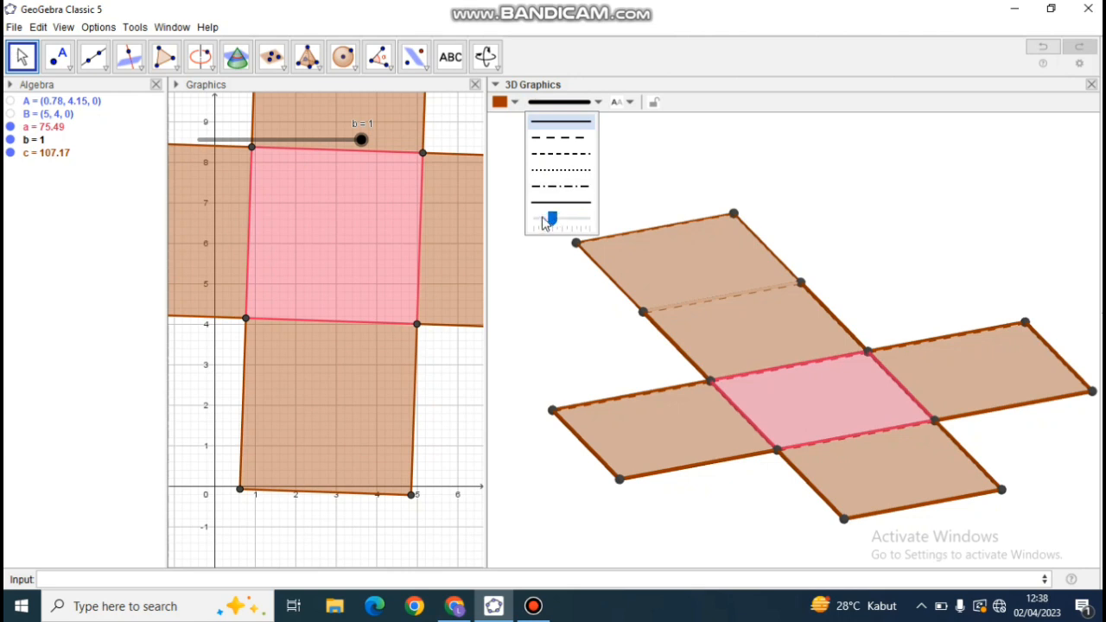
left_click(539, 223)
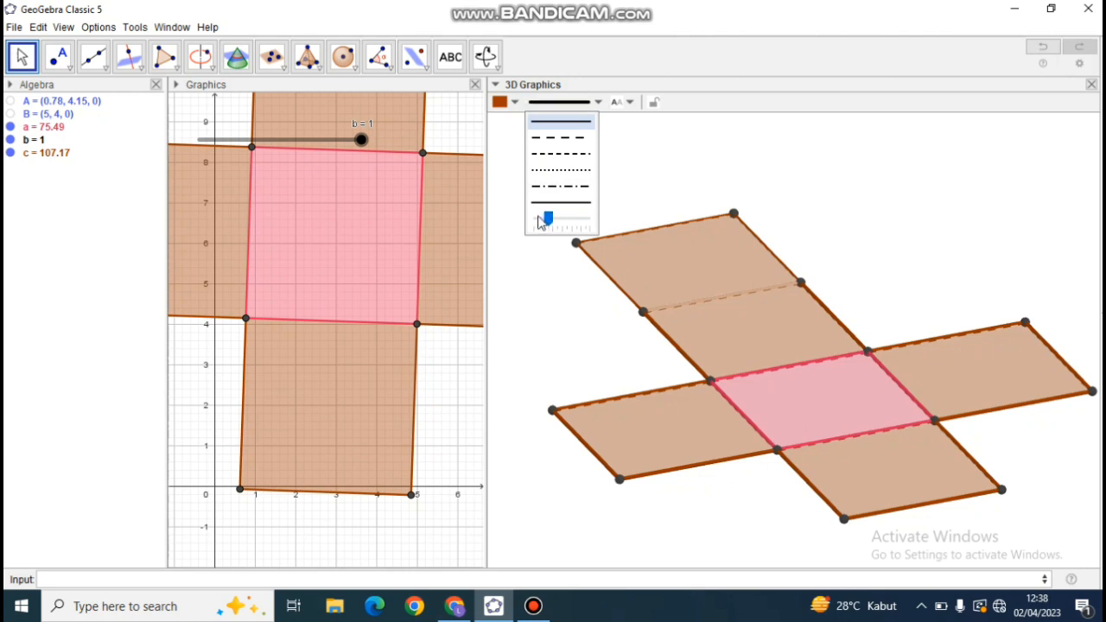
left_click(570, 110)
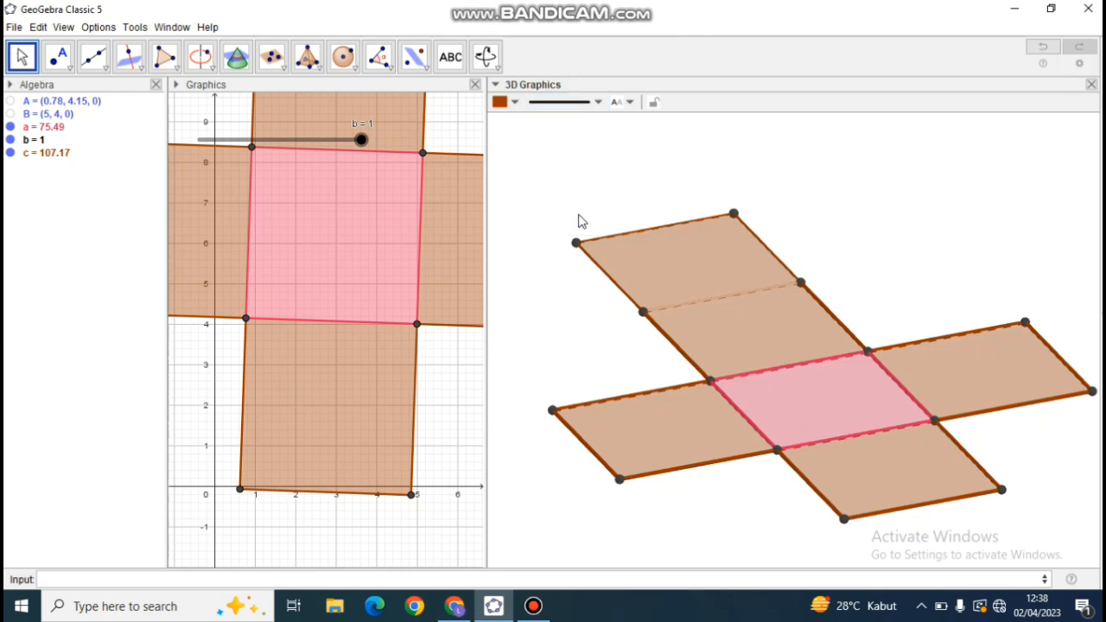
Reduce the line thickness of both side edges of the square between the outermost square and the pink base.
left_click(673, 340)
left_click(563, 104)
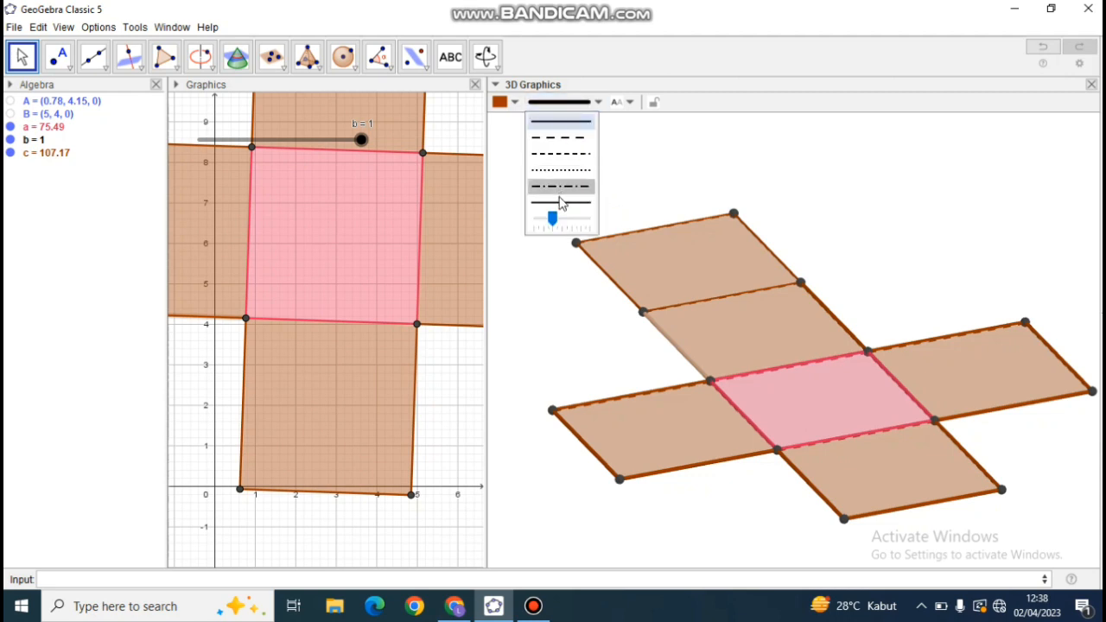
left_click(542, 221)
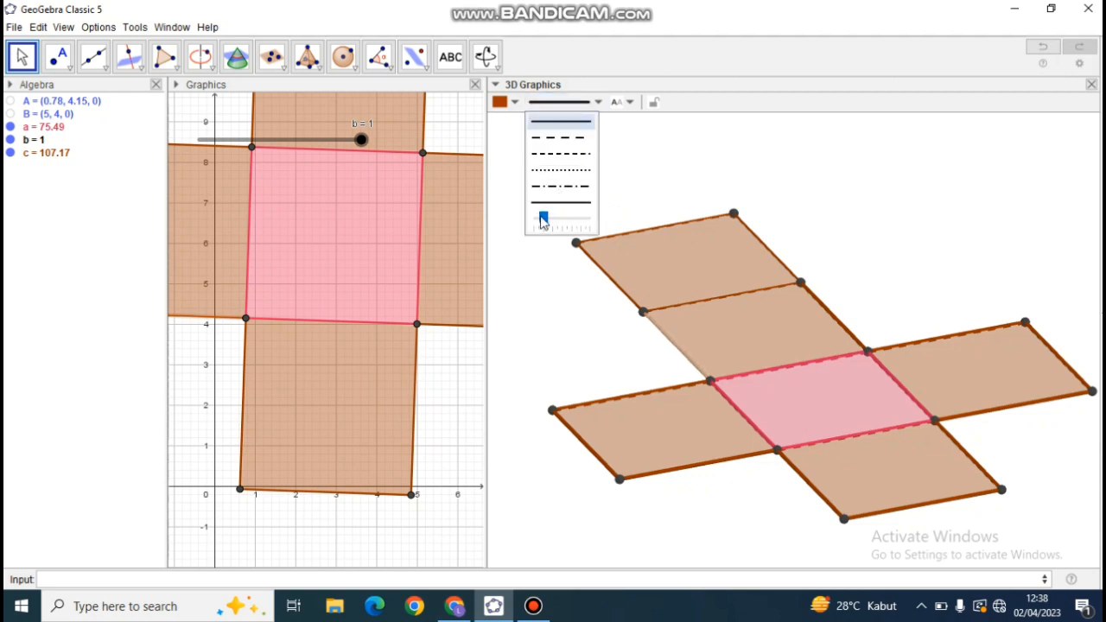
left_click(817, 306)
left_click(560, 104)
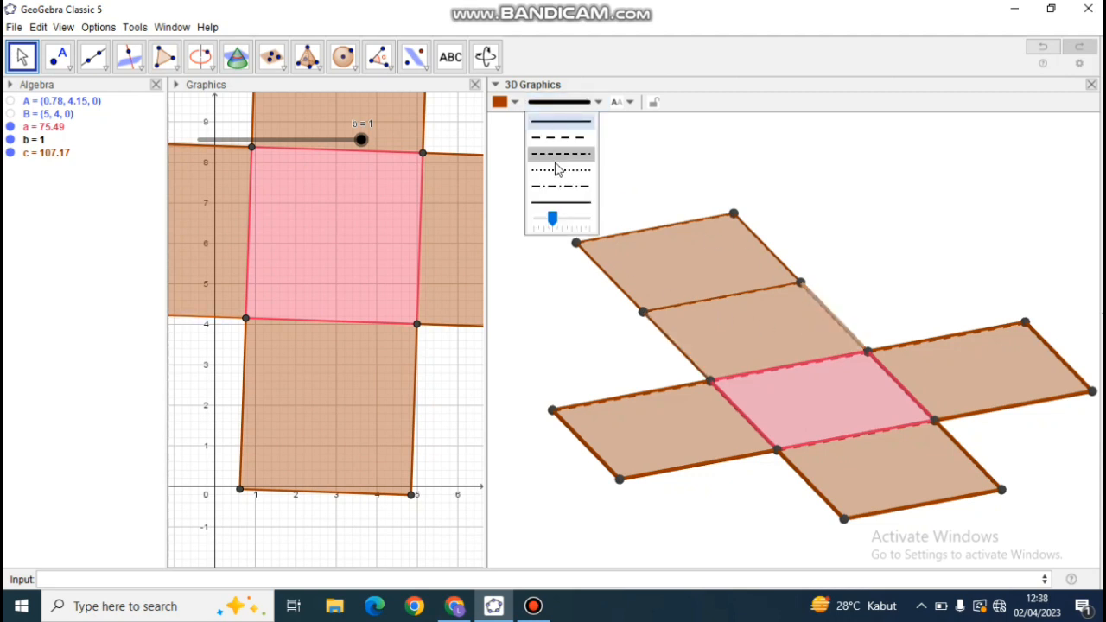
left_click(543, 221)
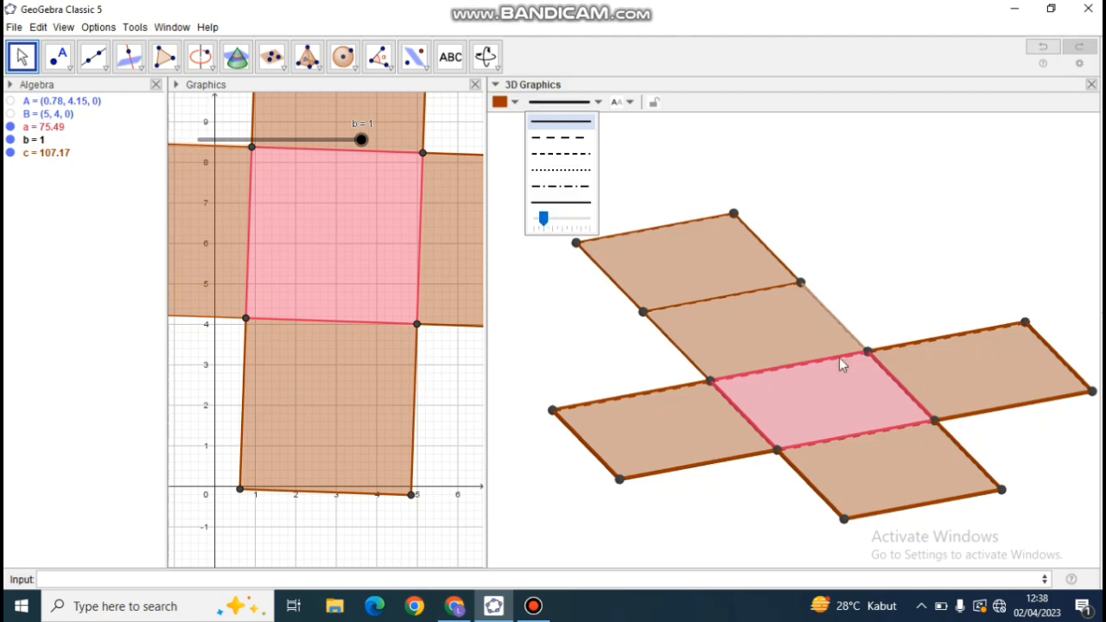
Reduce the line thickness of the pink base's far edge, keeping the solid line style.
left_click(743, 375)
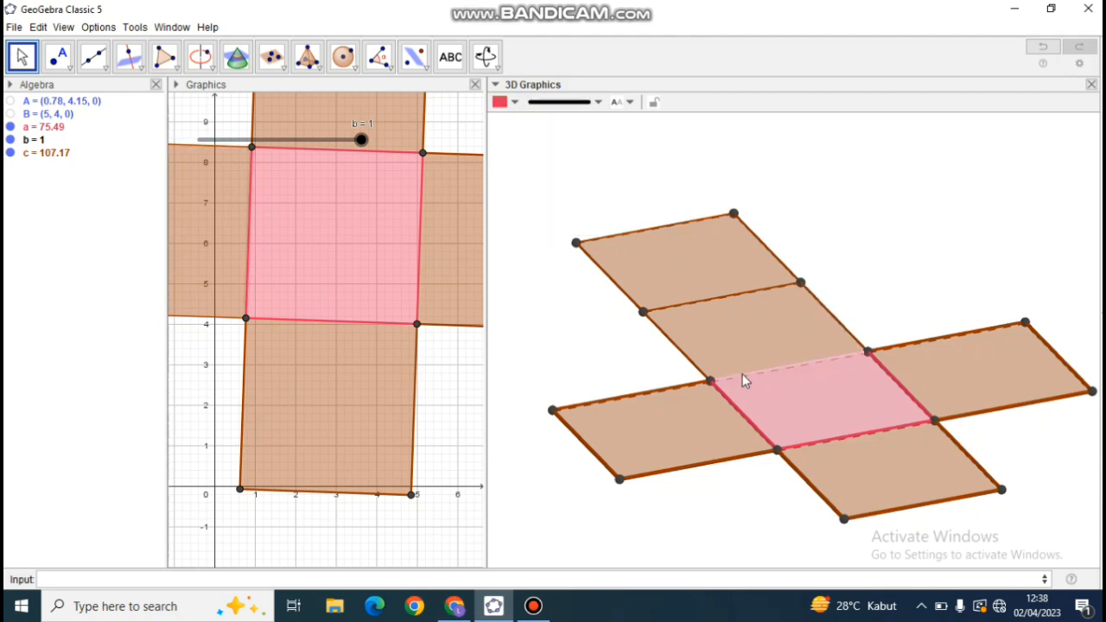
left_click(560, 103)
left_click(562, 138)
left_click(543, 221)
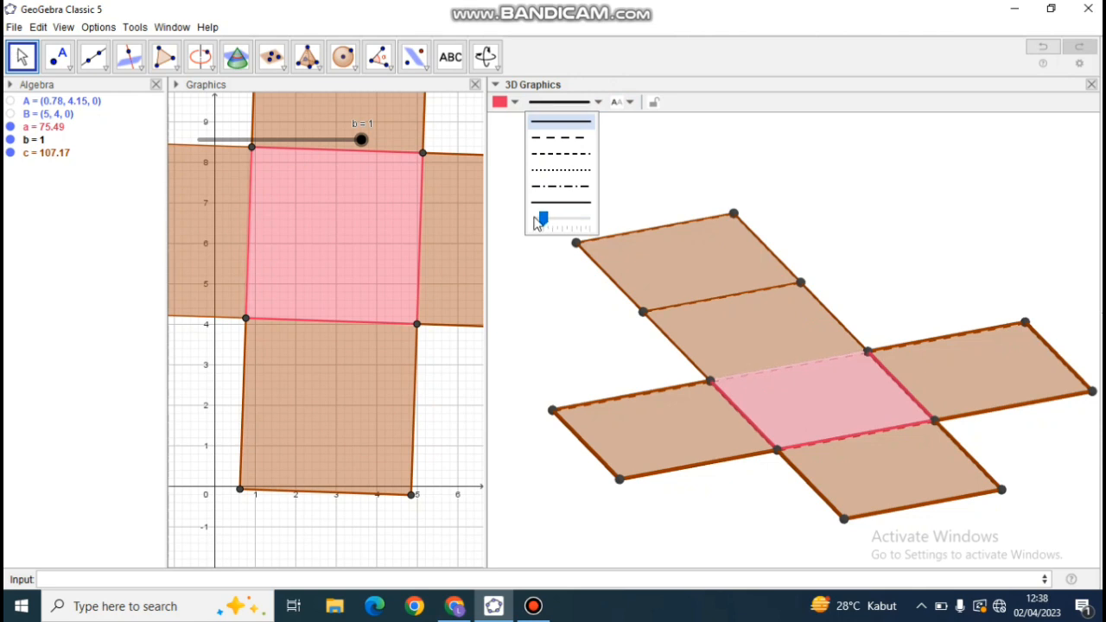
Reduce the line thickness of the three outer brown edges of the net's left-hand square.
left_click(662, 394)
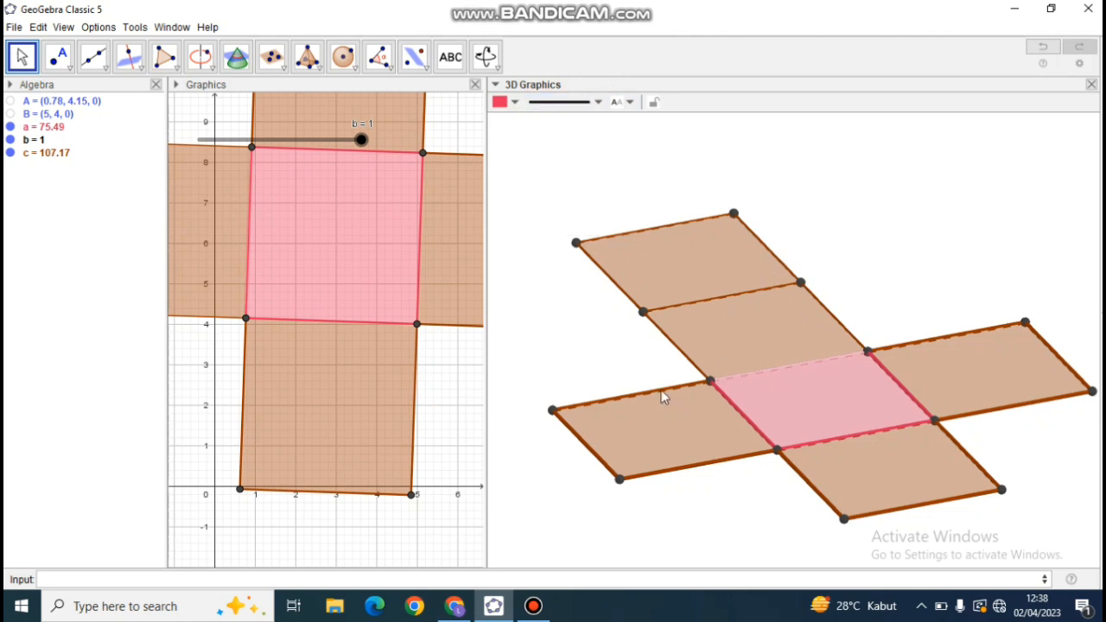
left_click(588, 103)
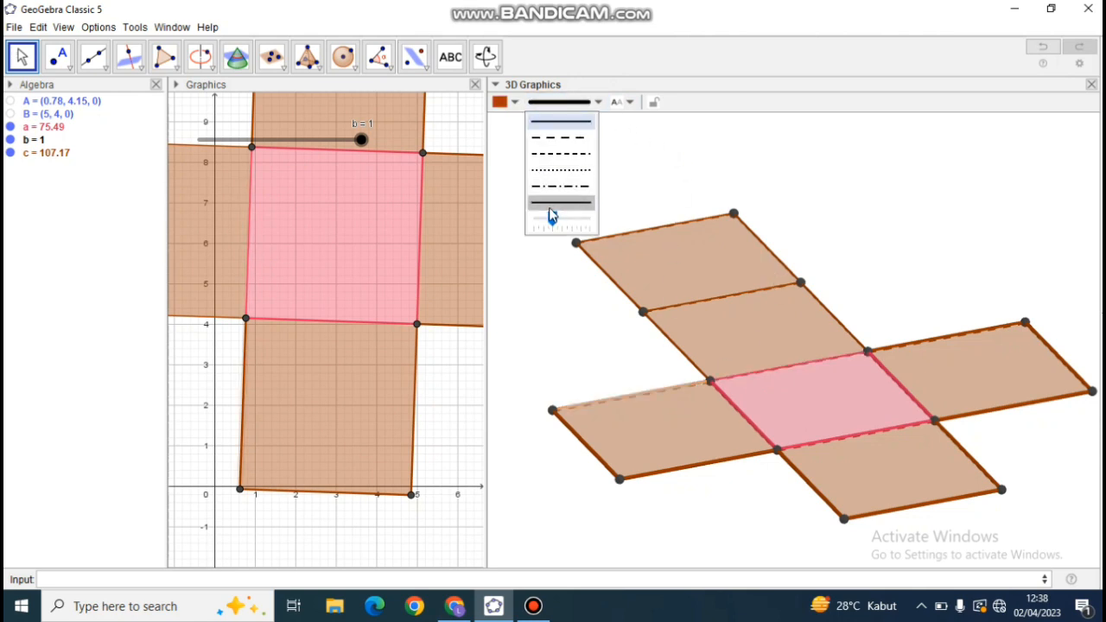
left_click(536, 223)
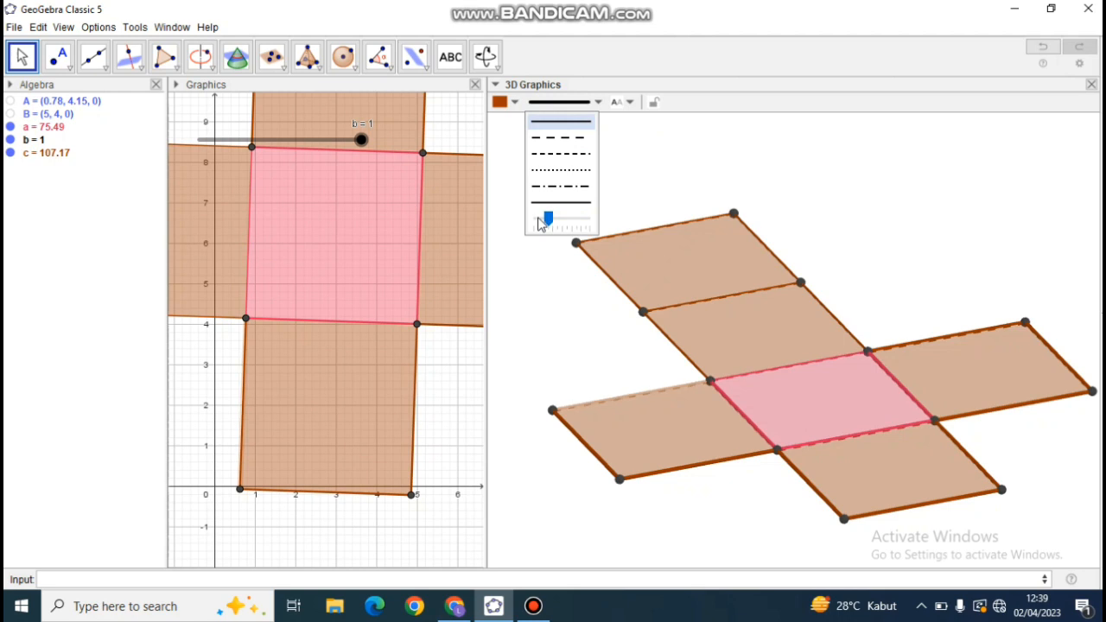
left_click(586, 454)
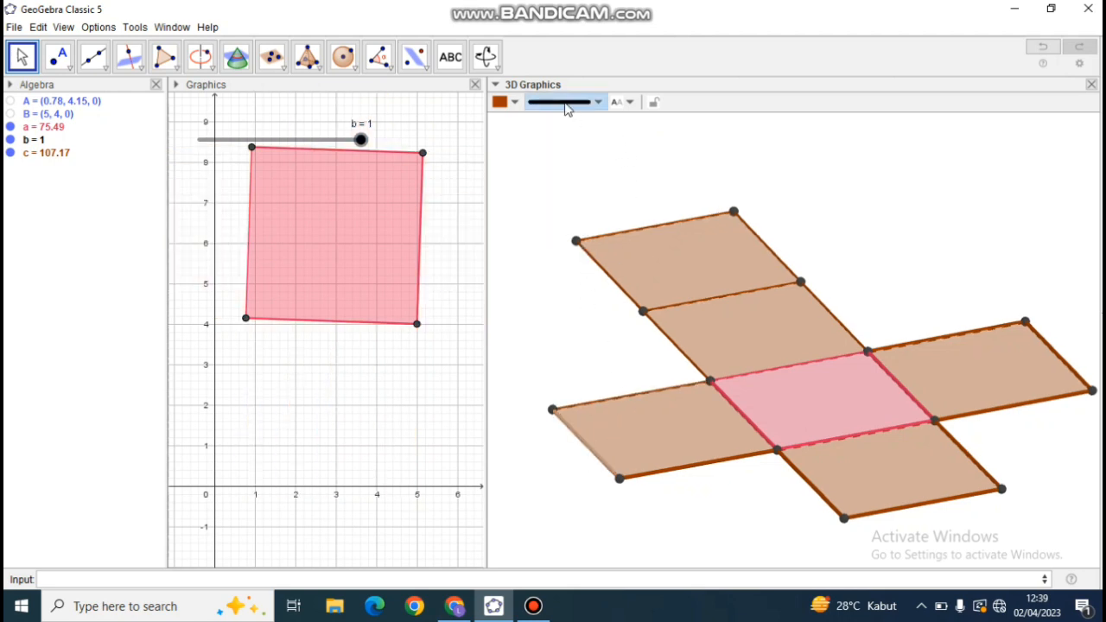
left_click(567, 103)
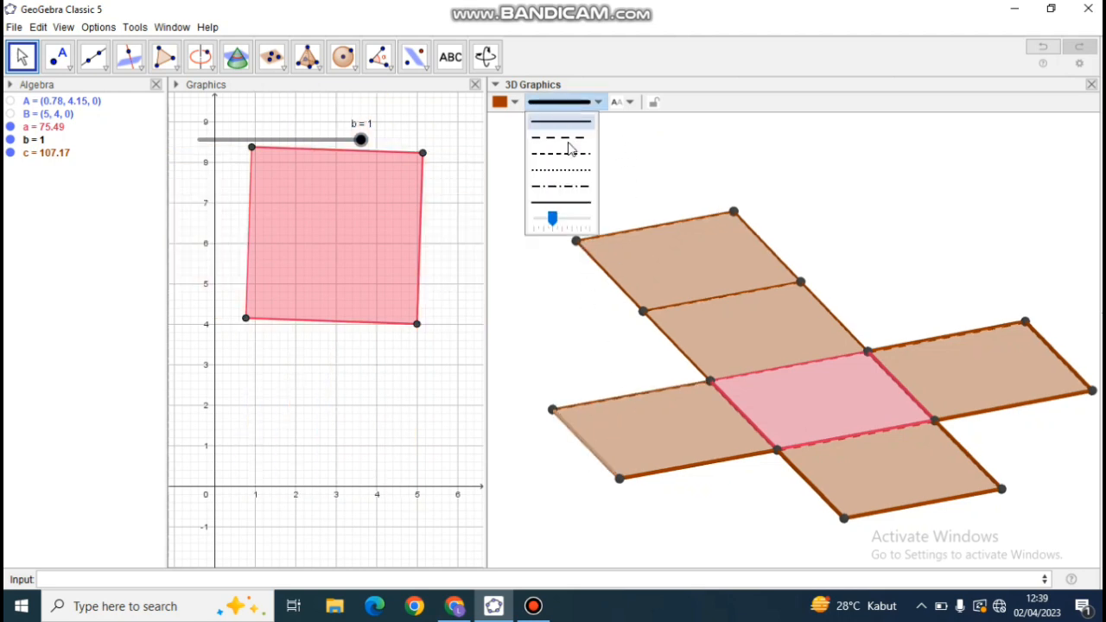
left_click(540, 222)
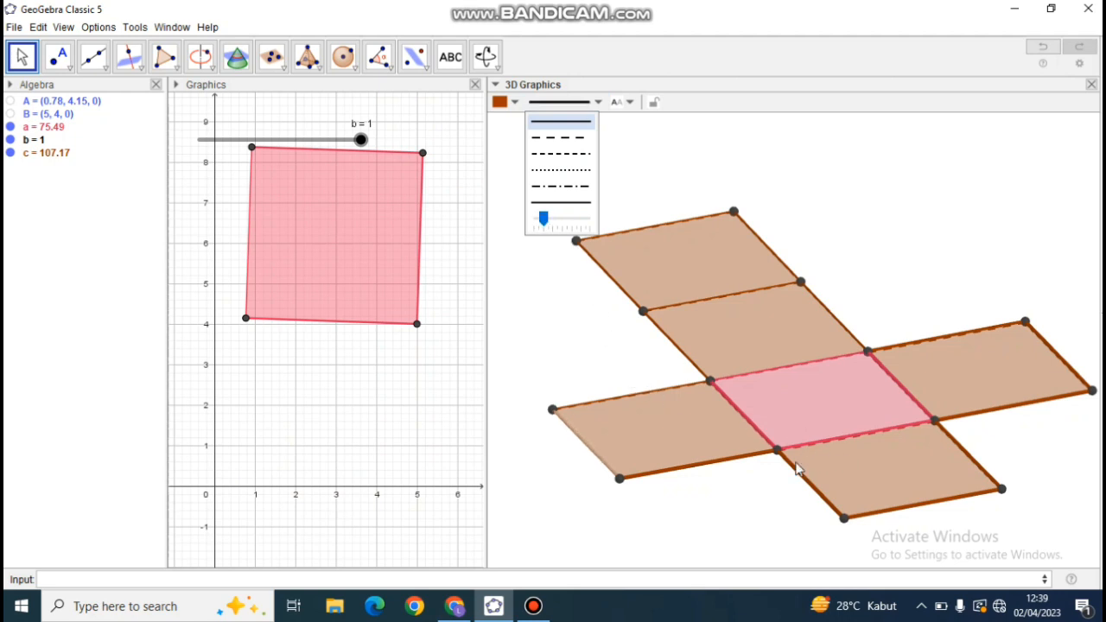
left_click(733, 456)
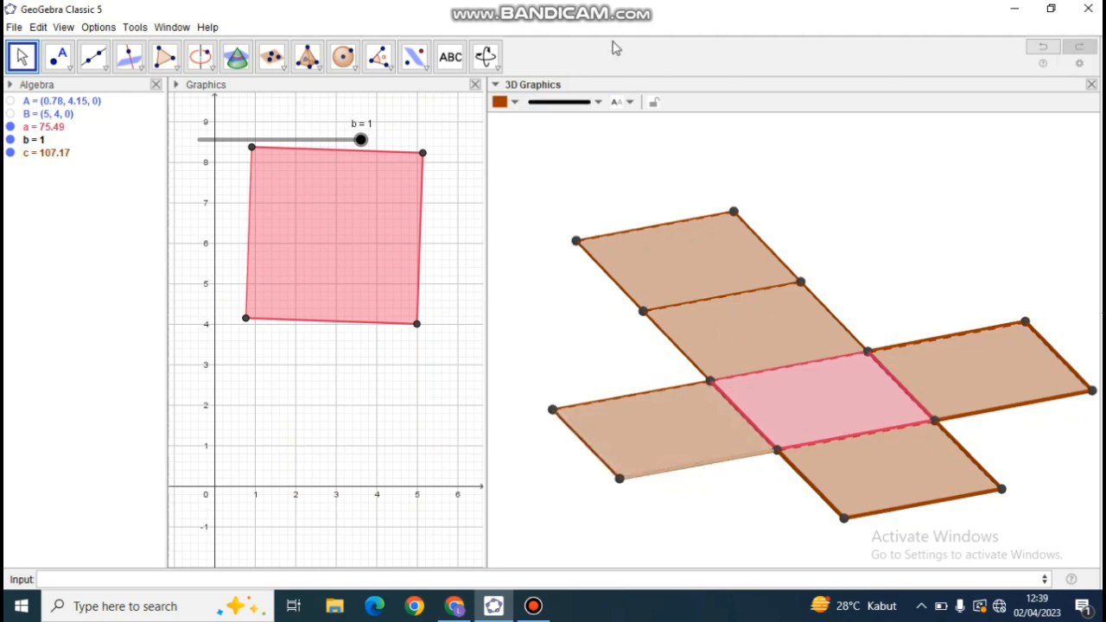
left_click(570, 106)
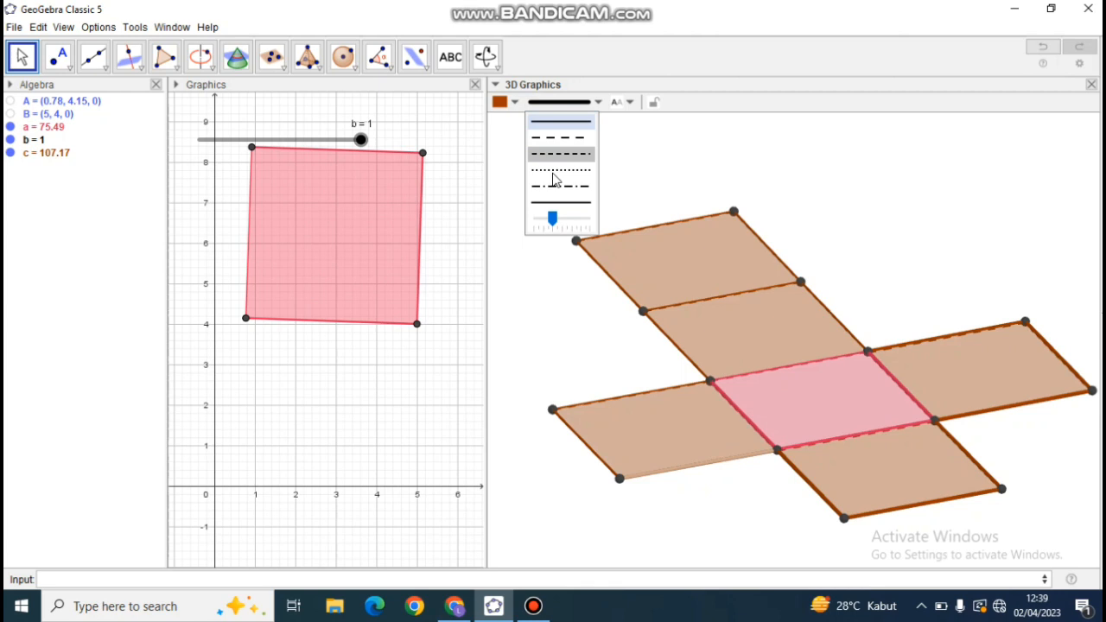
left_click(545, 221)
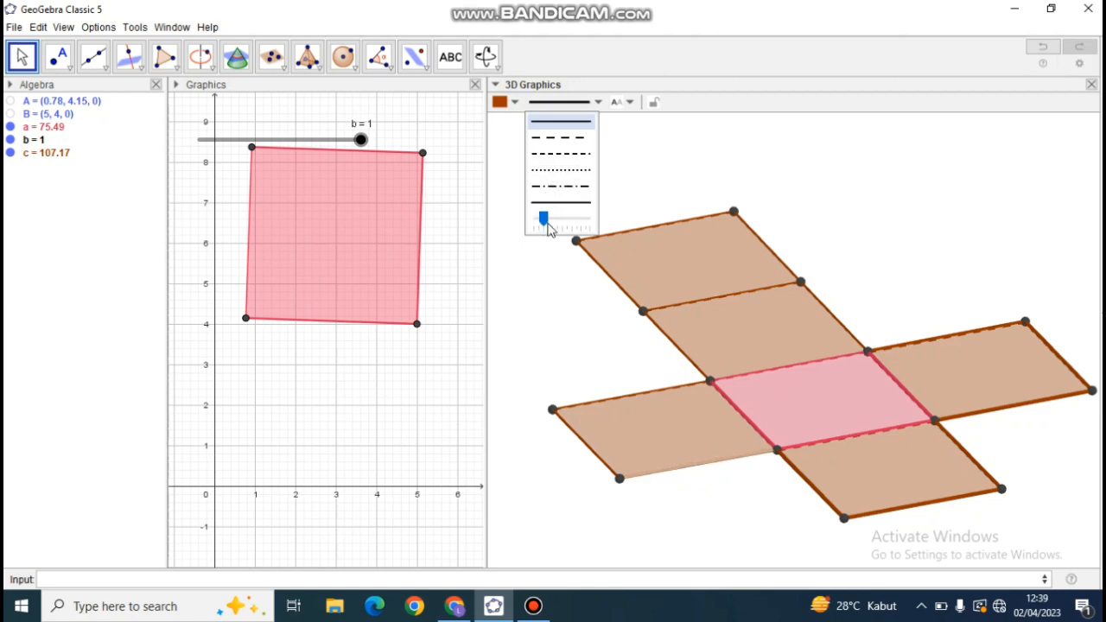
Reduce the line thickness of the pink base's two edges shared with the left-hand and right-hand squares.
left_click(753, 420)
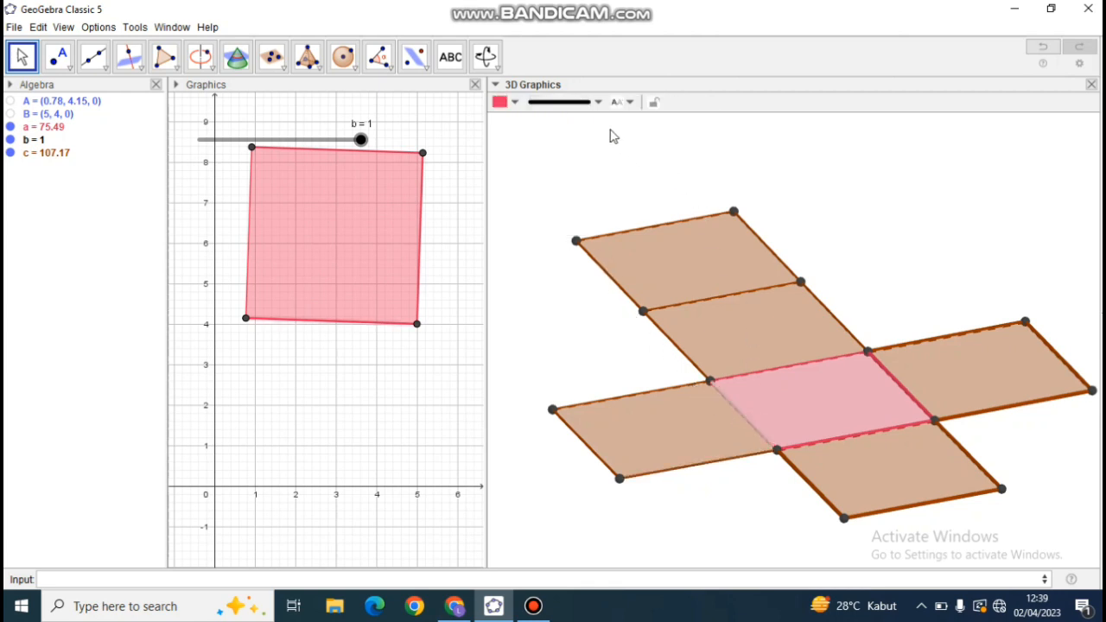
left_click(570, 115)
left_click(543, 219)
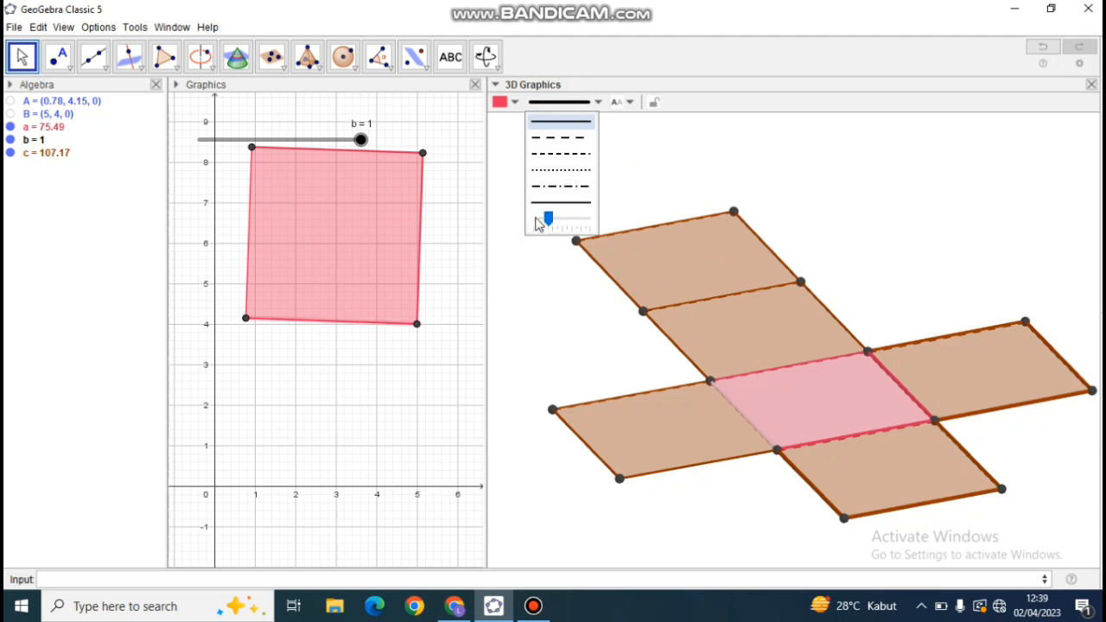
left_click(882, 368)
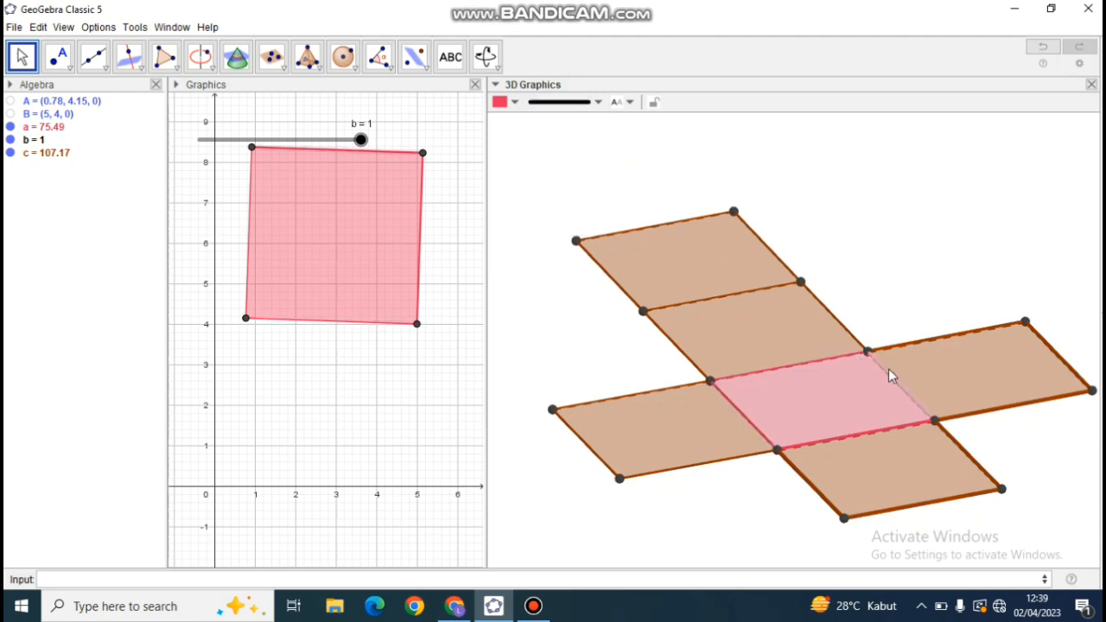
left_click(566, 102)
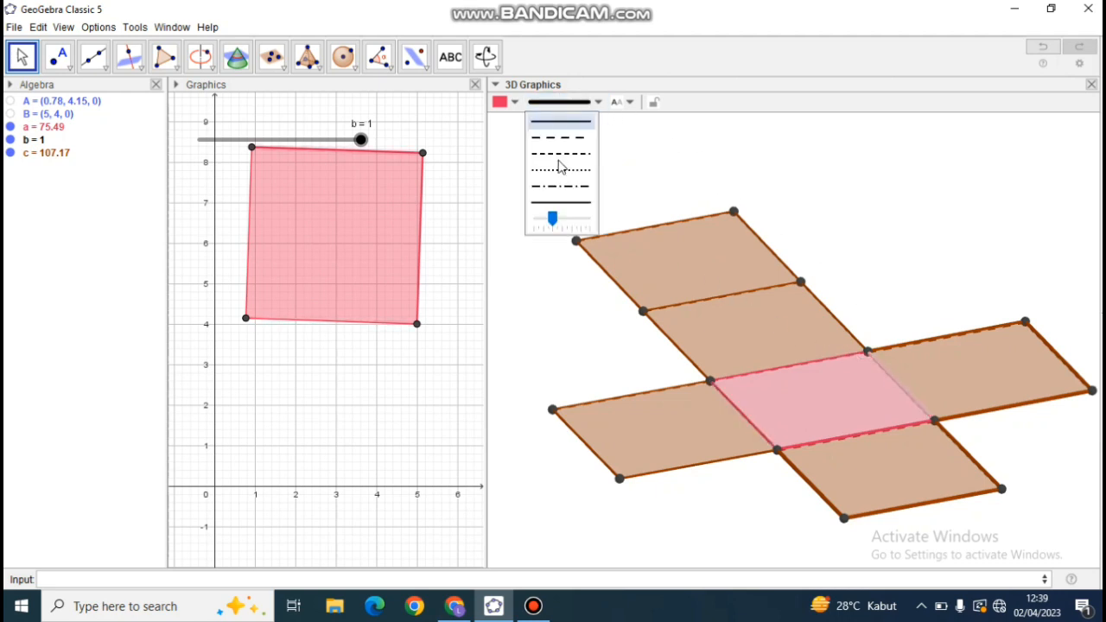
left_click(543, 219)
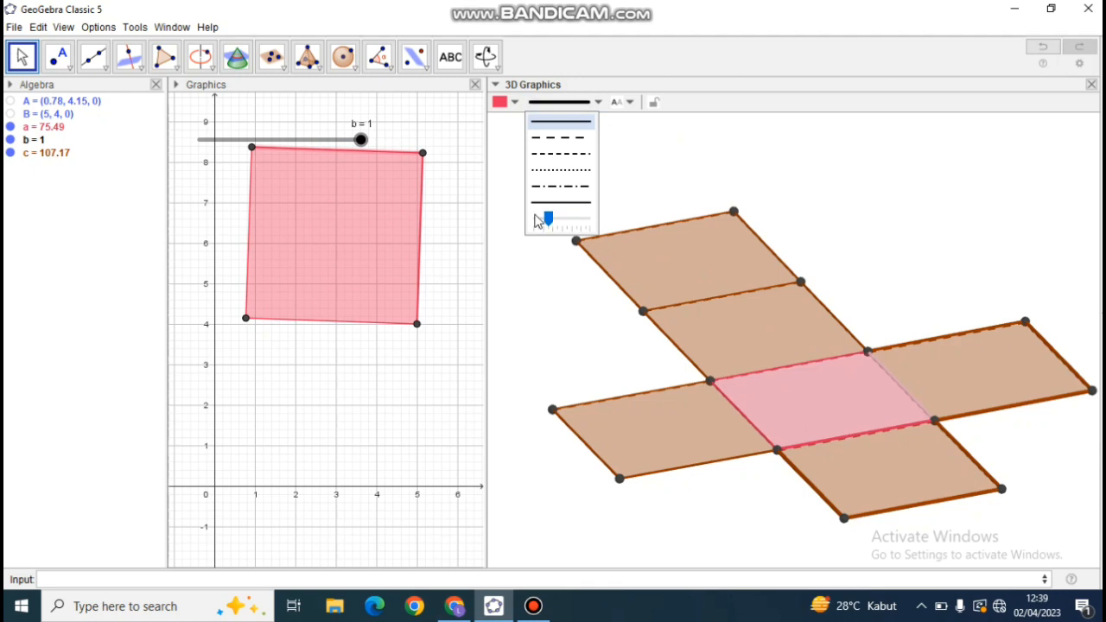
Reduce the line thickness of the far and near long edges of the net's right-hand square.
left_click(902, 348)
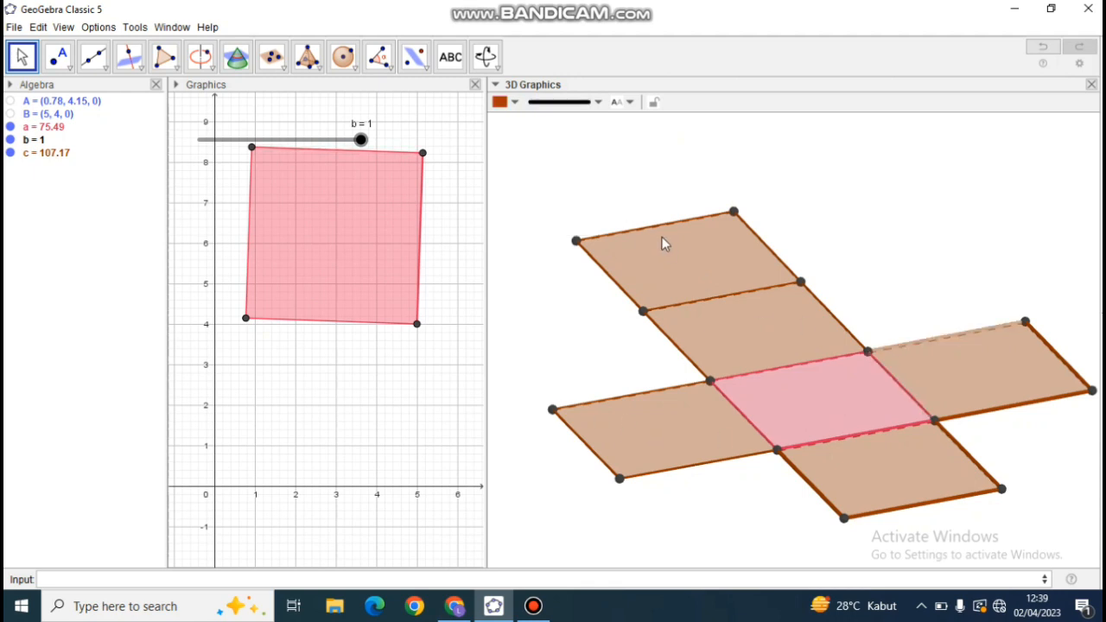
left_click(566, 102)
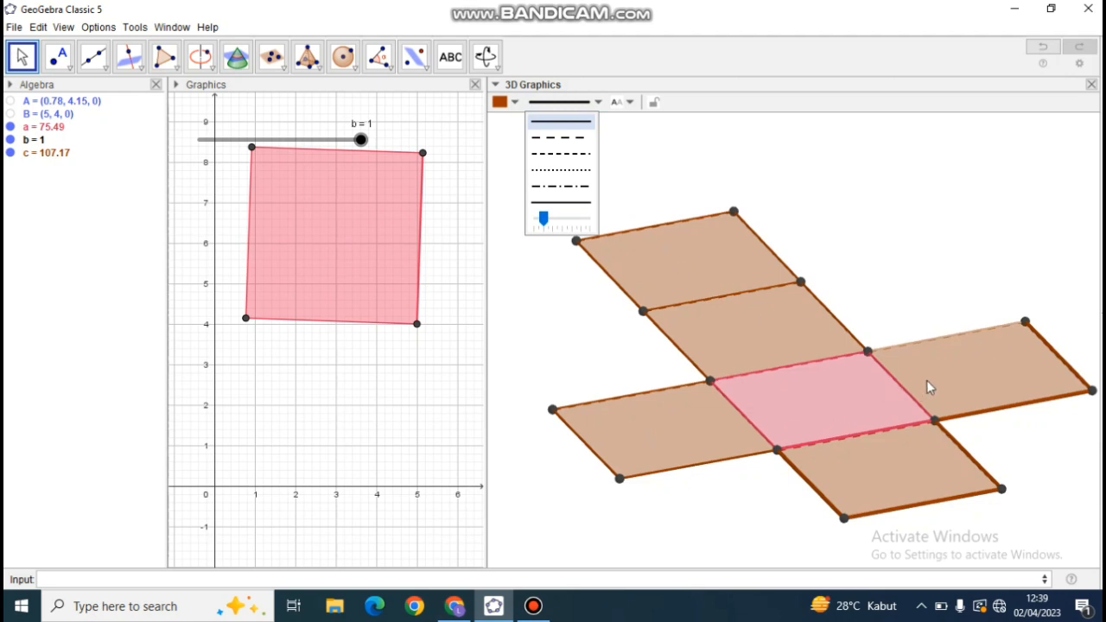
left_click(986, 410)
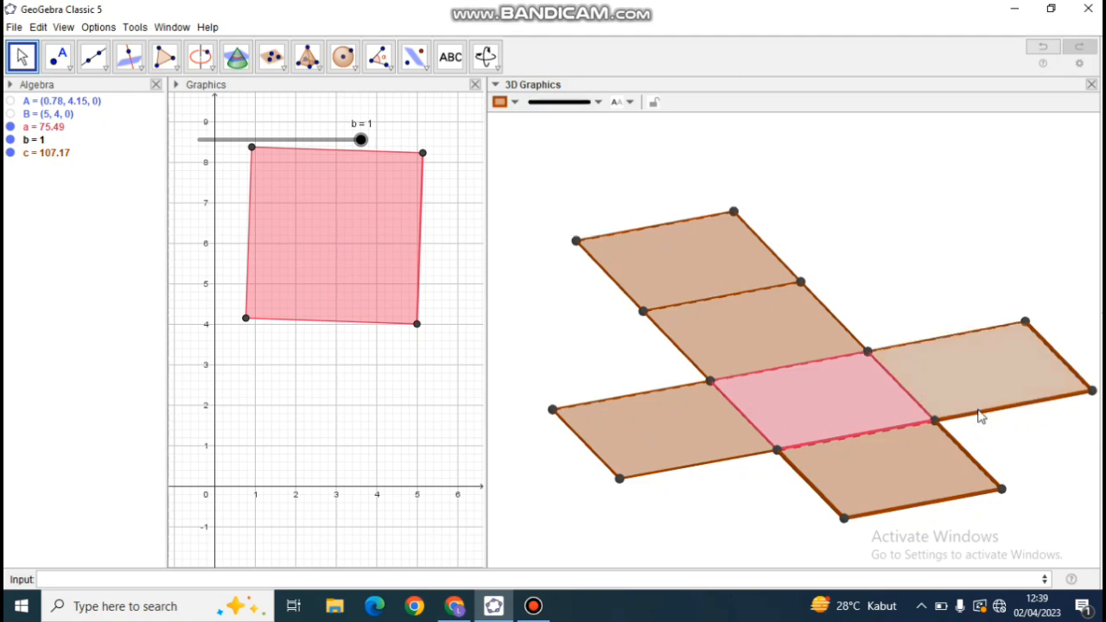
left_click(553, 106)
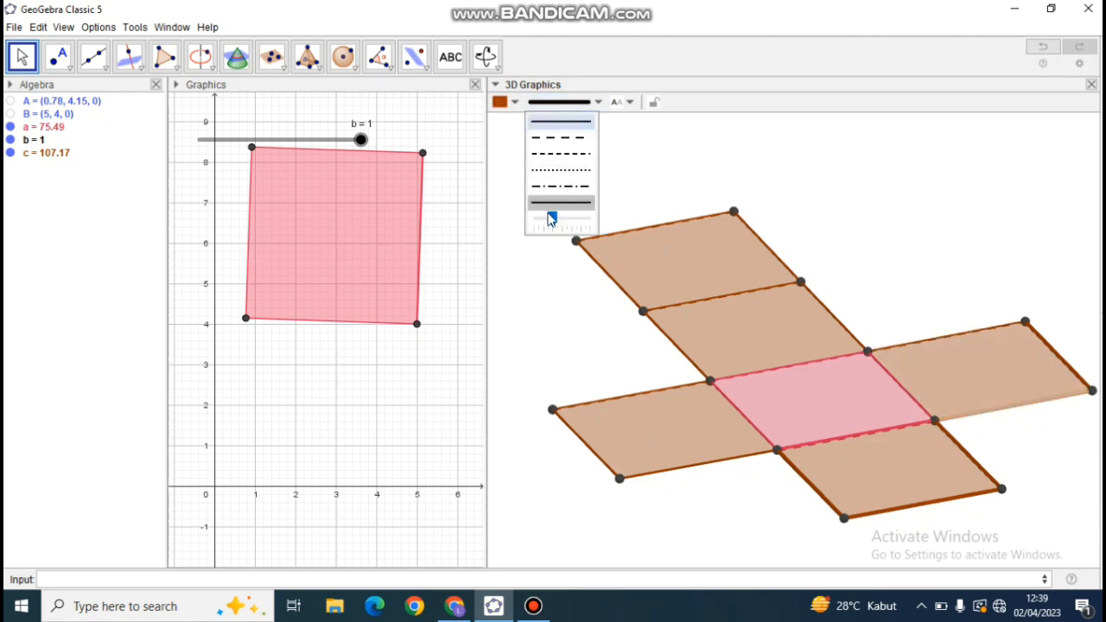
left_click_drag(548, 215, 543, 218)
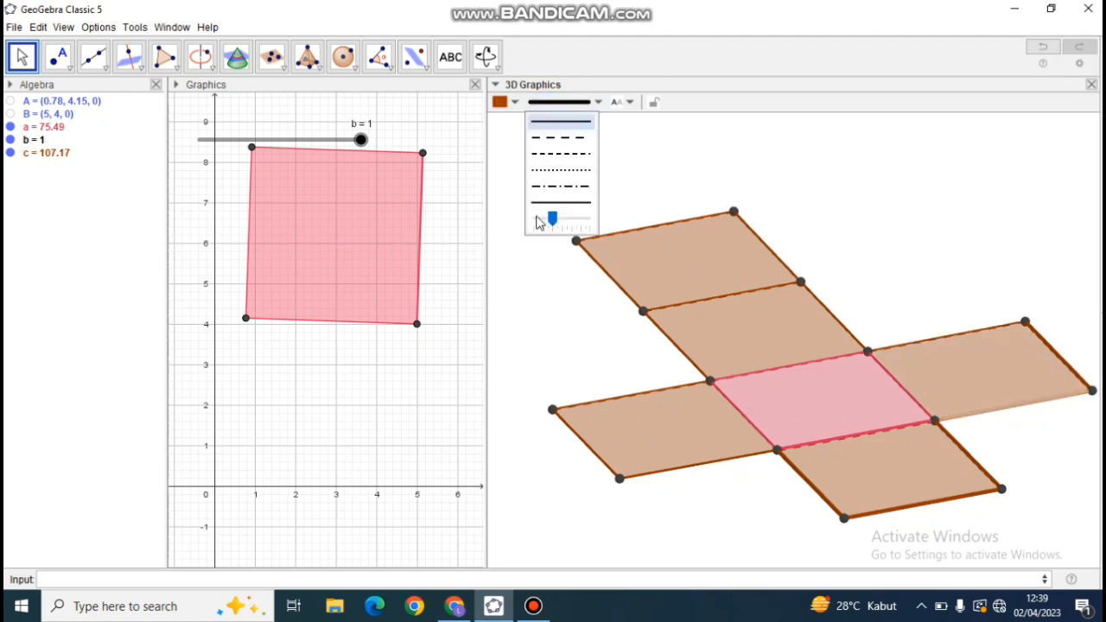
Reduce the line thickness of the three outer brown edges of the square in front of the pink base.
left_click(796, 469)
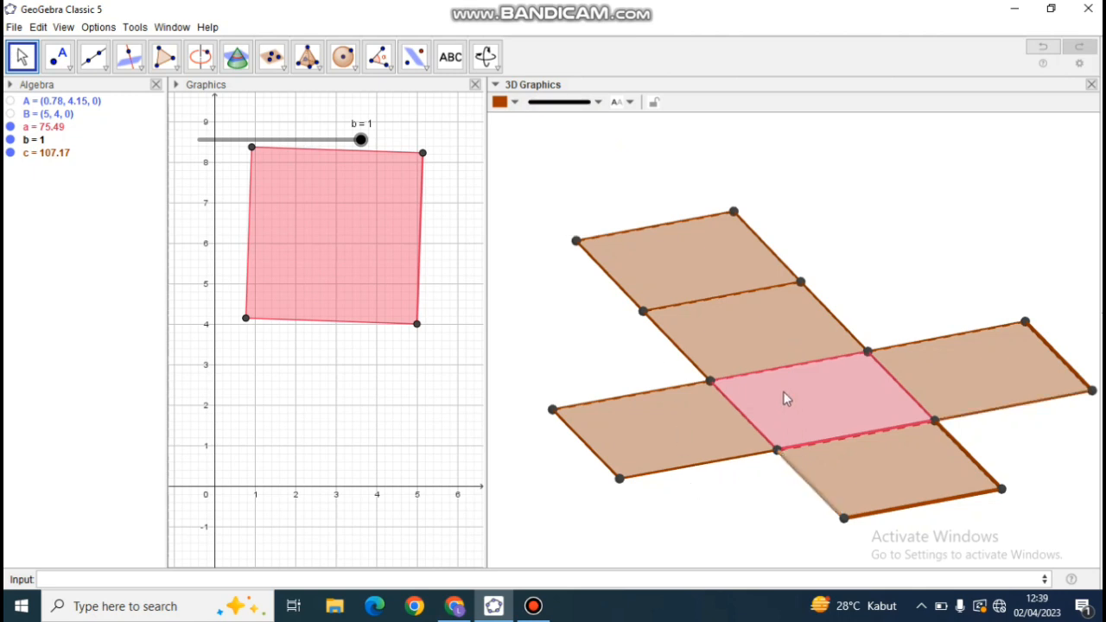
left_click(571, 103)
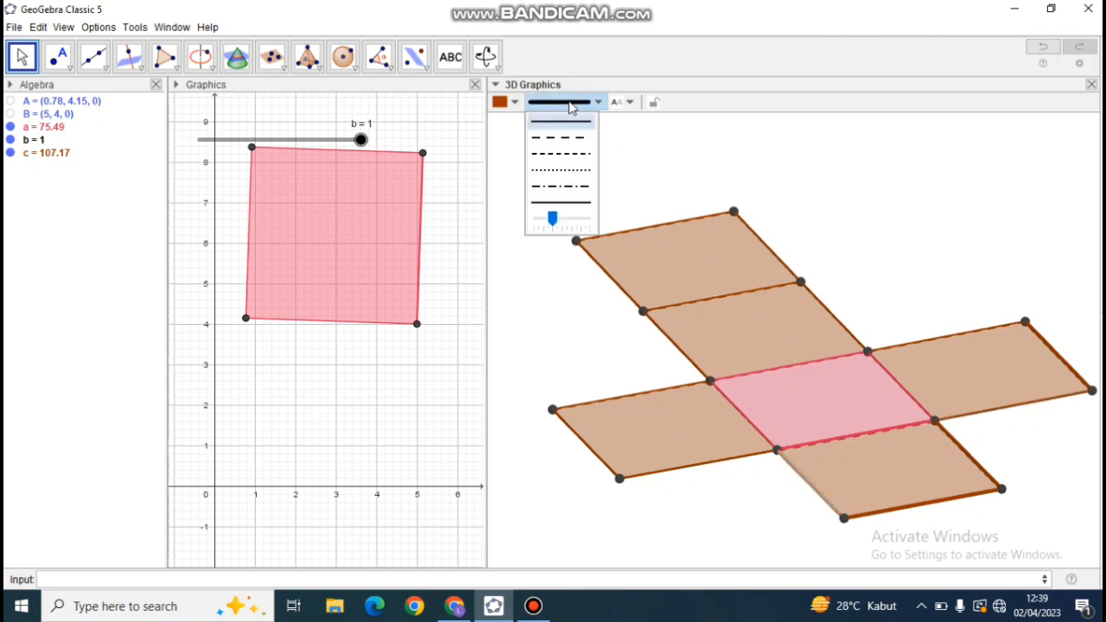
left_click(538, 220)
left_click(879, 519)
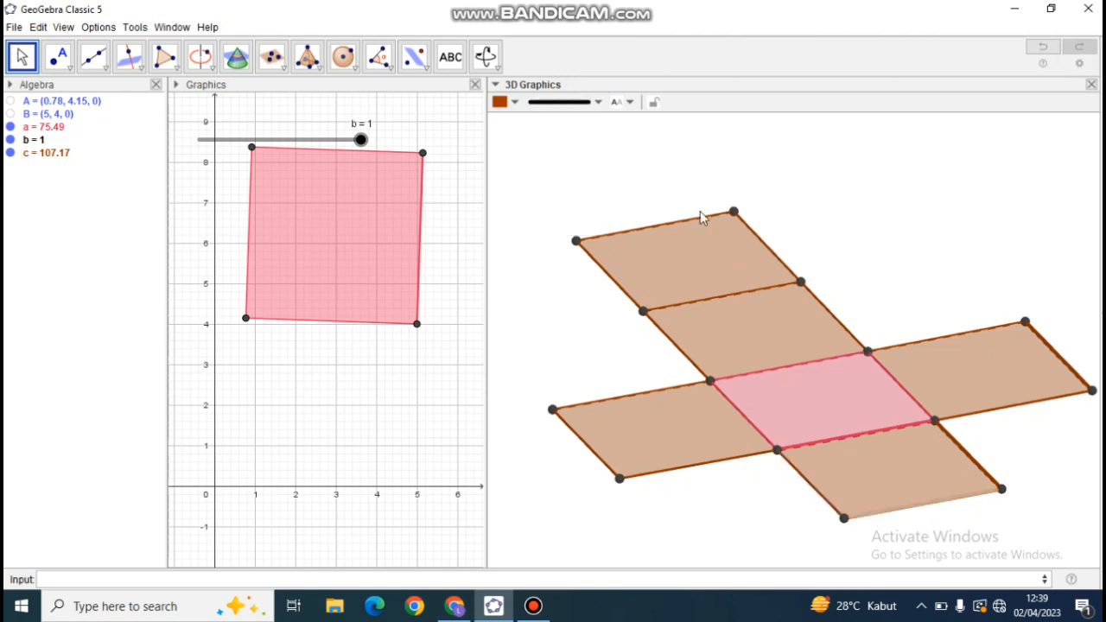
left_click(570, 104)
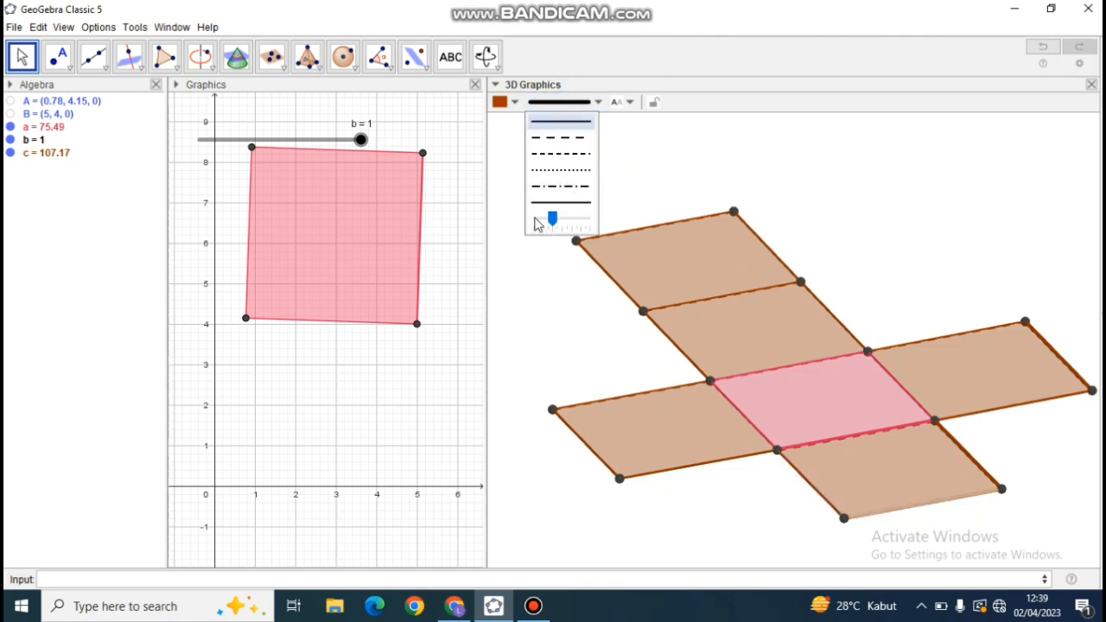
left_click(545, 222)
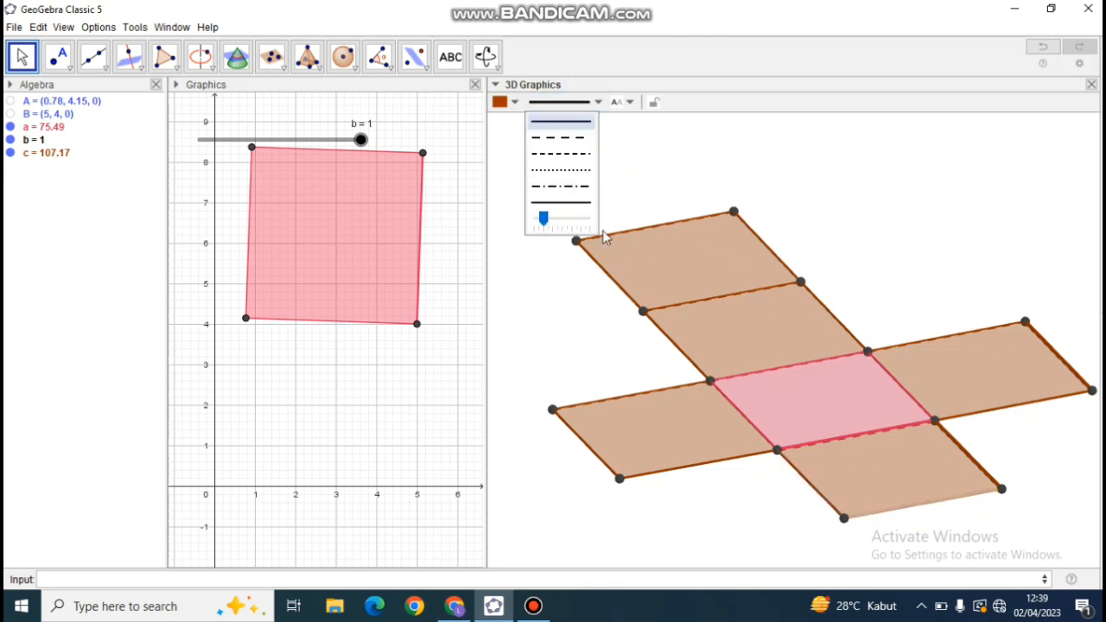
left_click(989, 478)
left_click(557, 104)
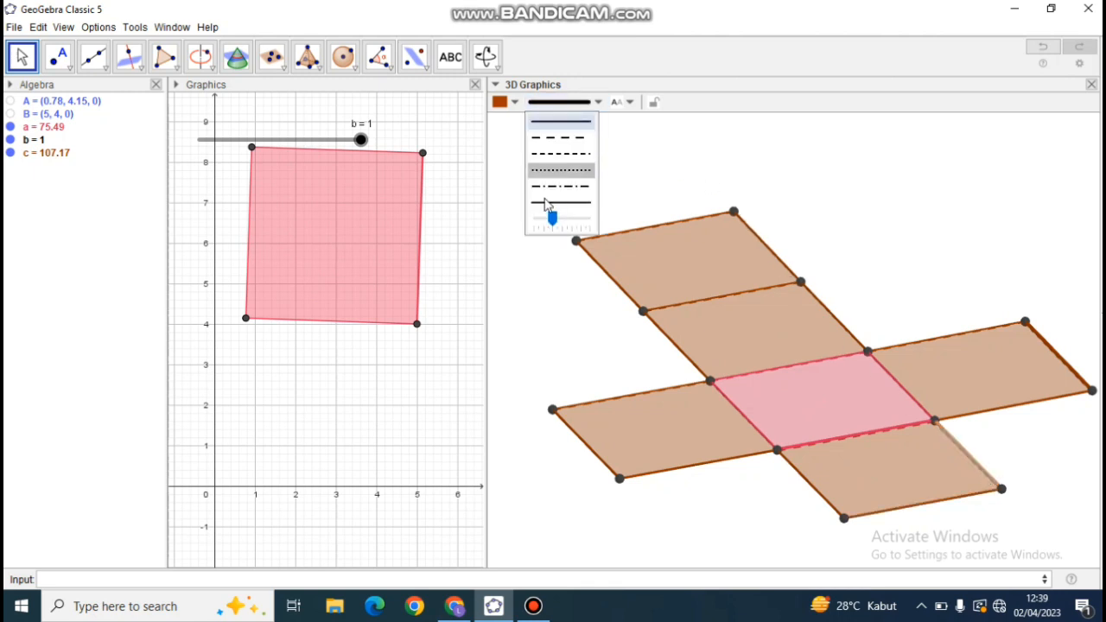
left_click_drag(551, 218, 543, 218)
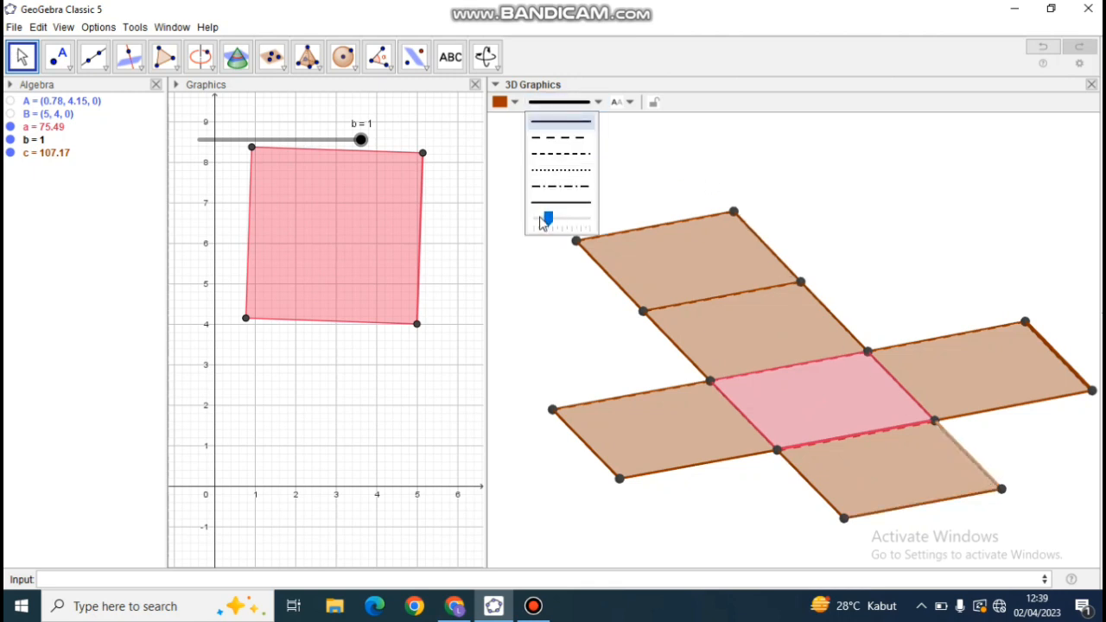
Reduce the line thickness of the right-hand square's outermost edge and clear the selection.
left_click(1063, 370)
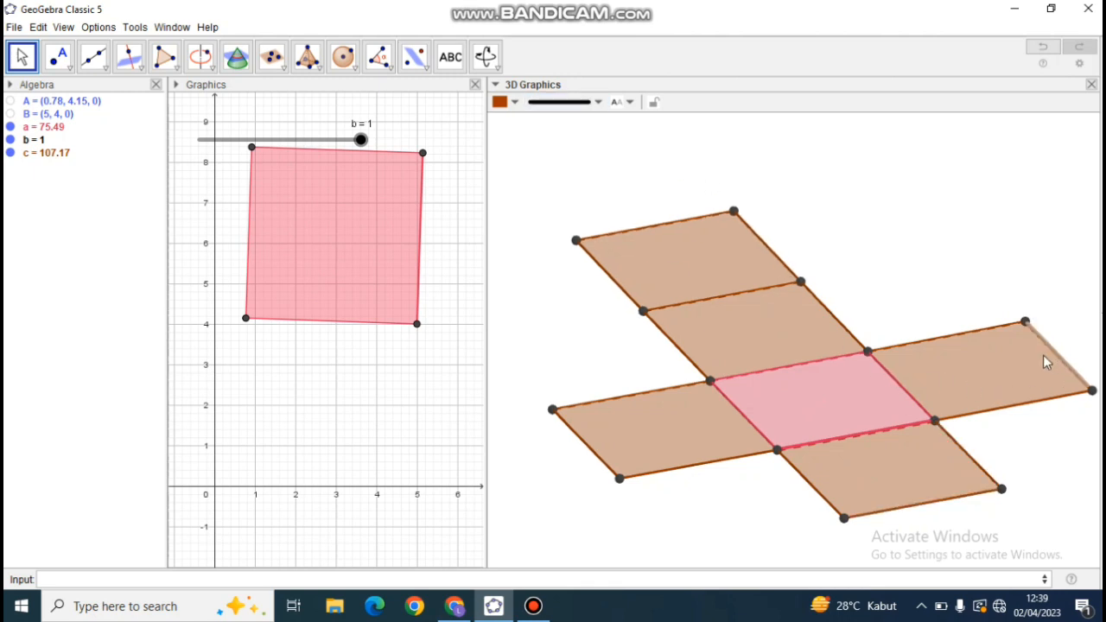
left_click(560, 103)
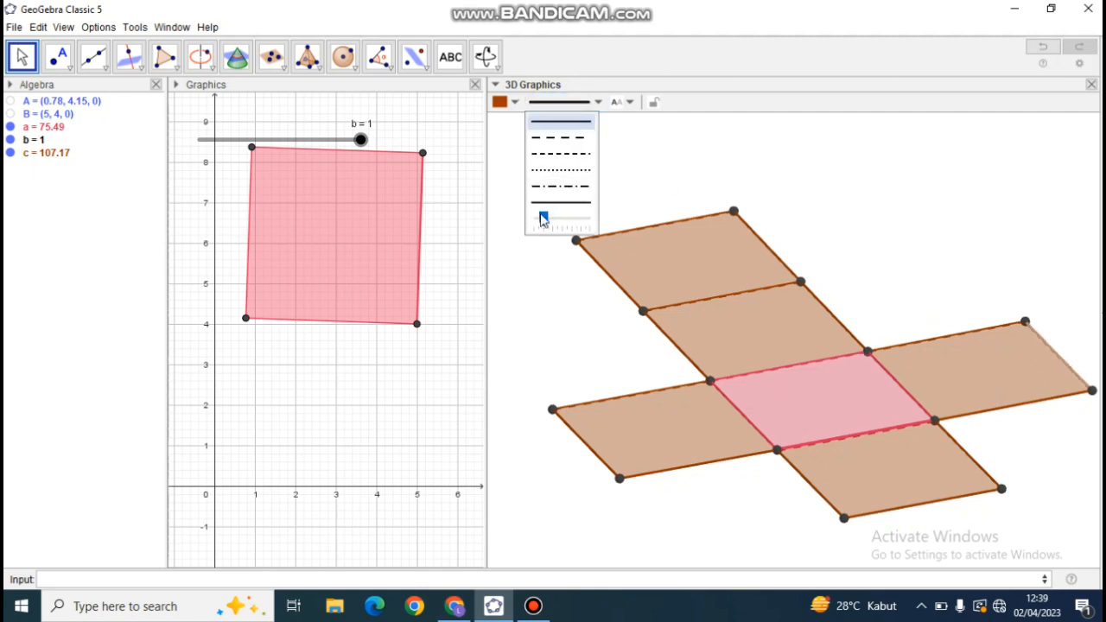
left_click(968, 271)
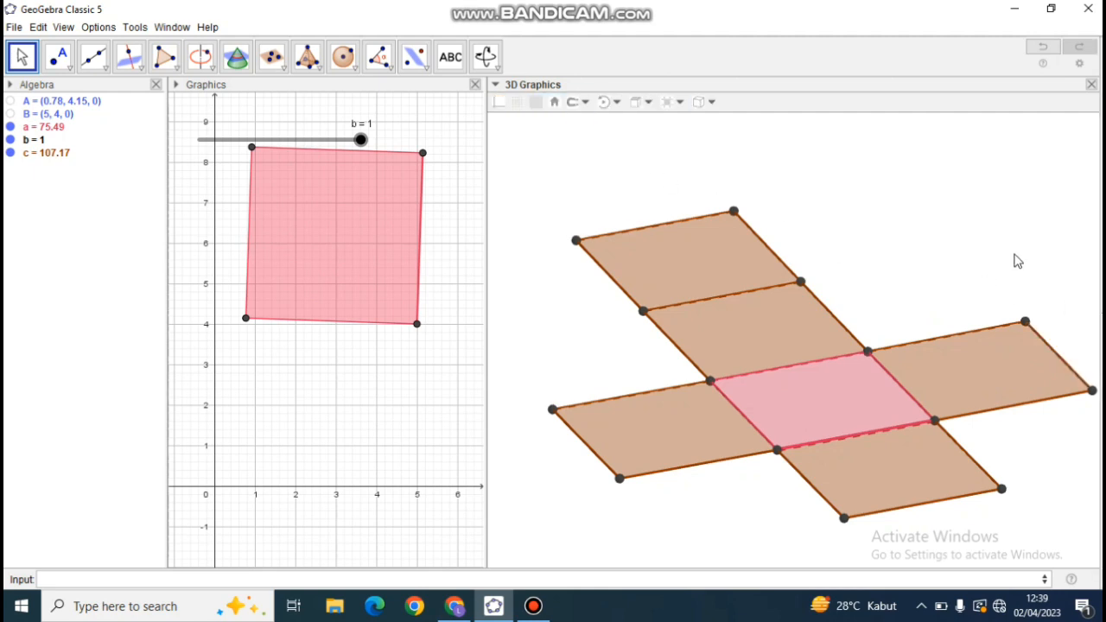
Colour the net's outermost rear square blue and the square between it and the pink base dark green.
mouse_move(778, 505)
left_mouse_down()
mouse_move(689, 476)
mouse_move(784, 496)
mouse_move(771, 495)
left_mouse_up()
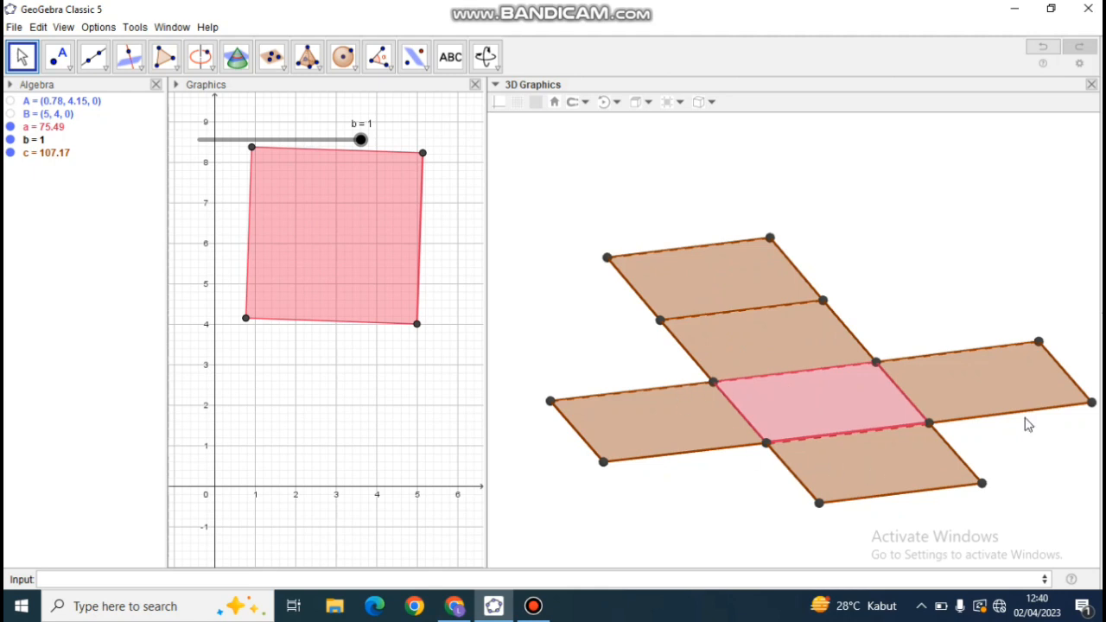
left_click(710, 279)
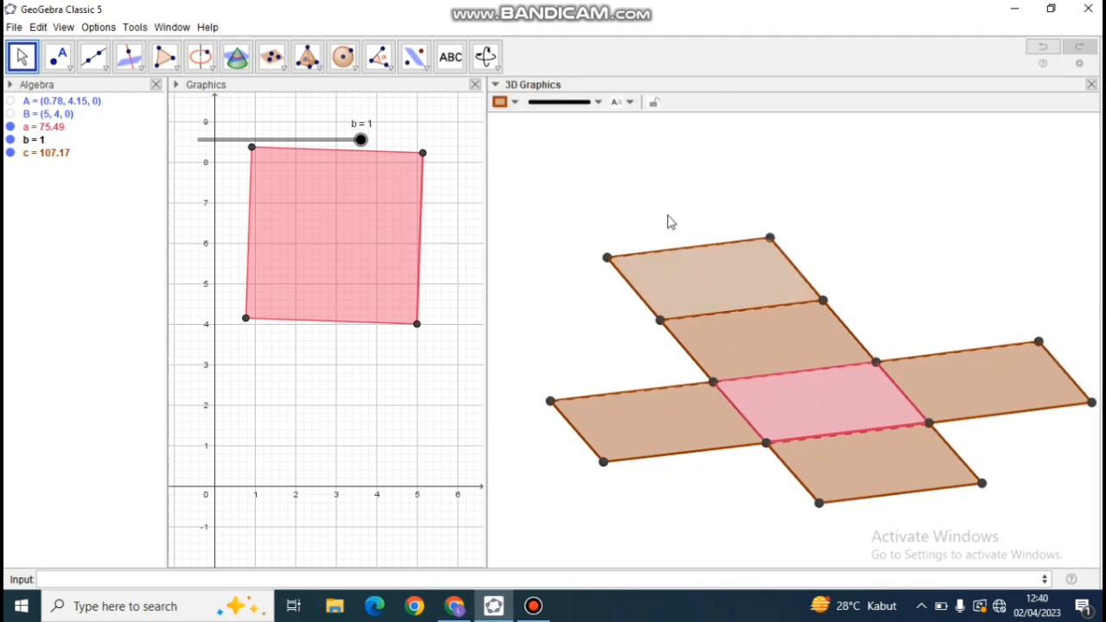
left_click(516, 103)
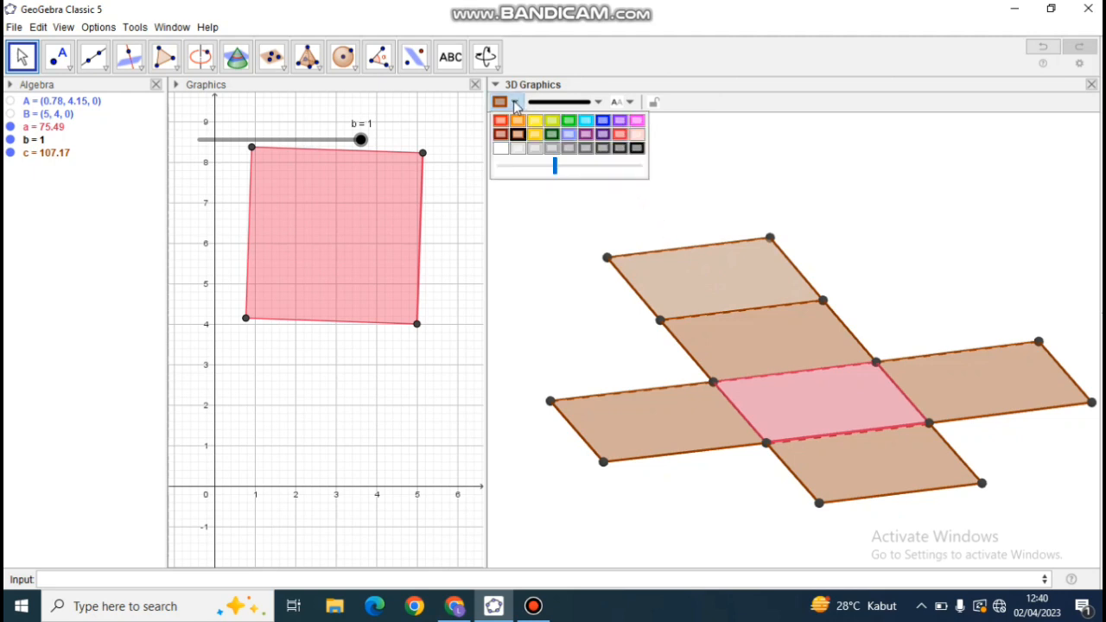
left_click(606, 124)
left_click(699, 339)
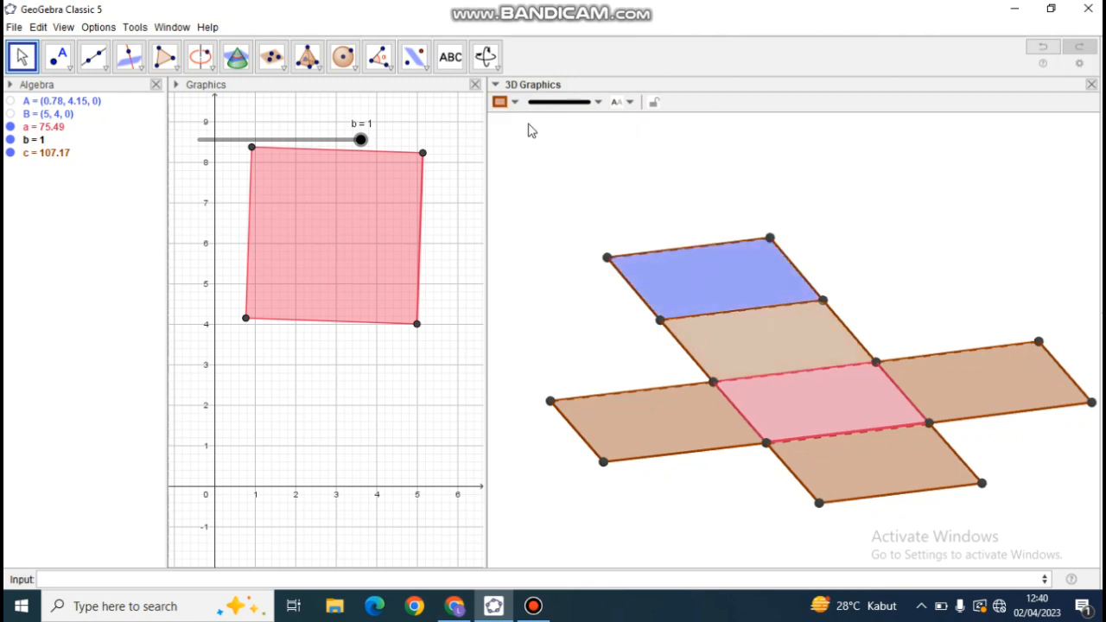
left_click(504, 103)
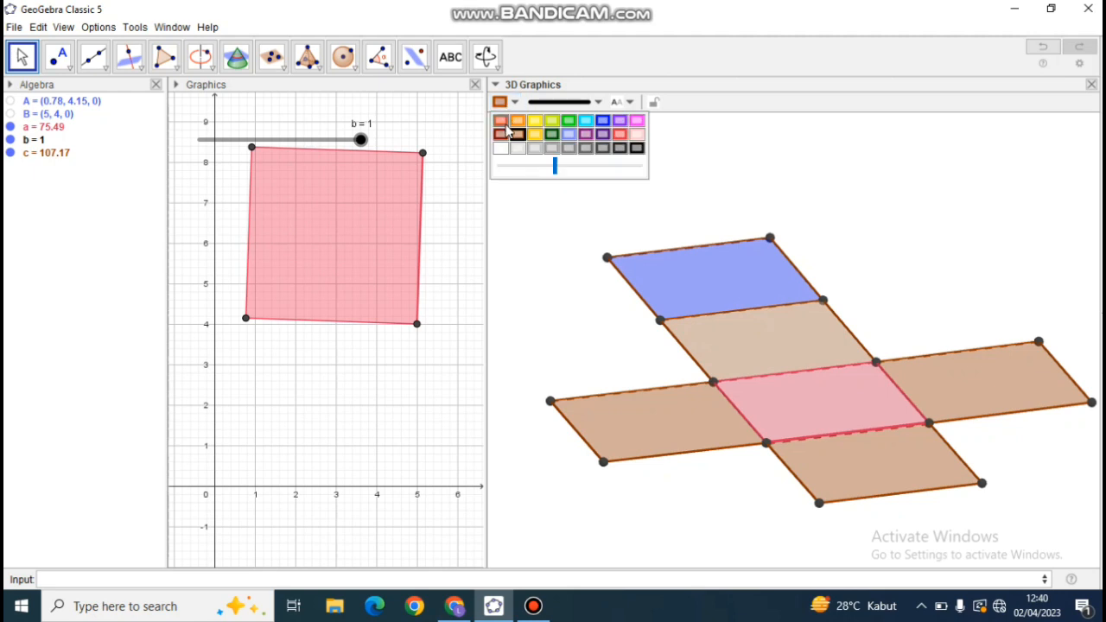
left_click(552, 135)
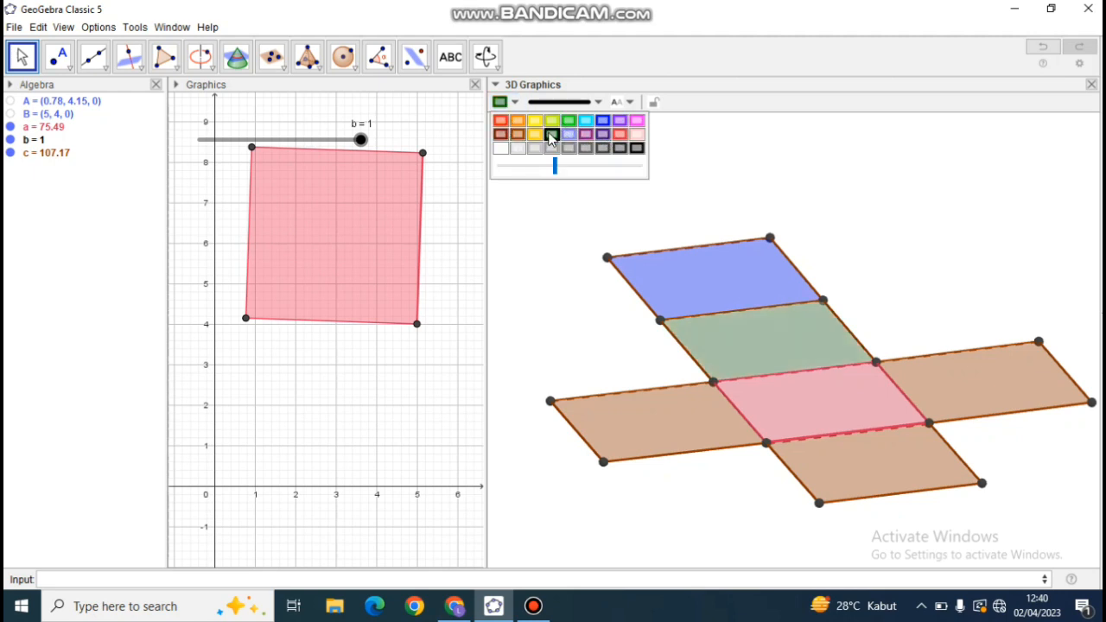
Colour the net's left-hand square red and the square in front of the pink base dark gray.
left_click(627, 412)
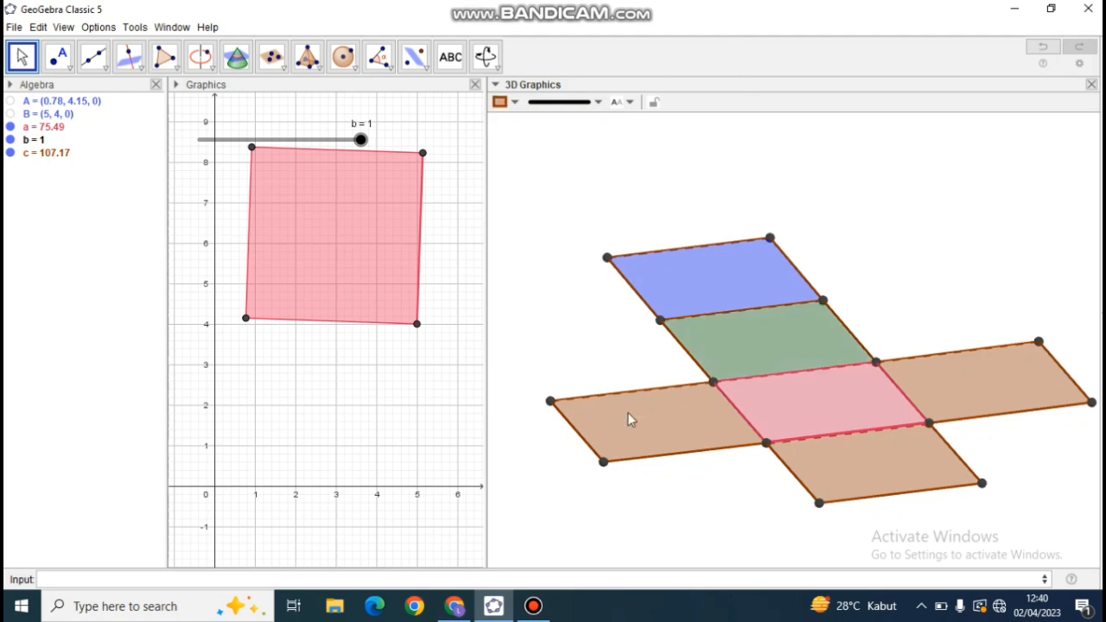
left_click(503, 102)
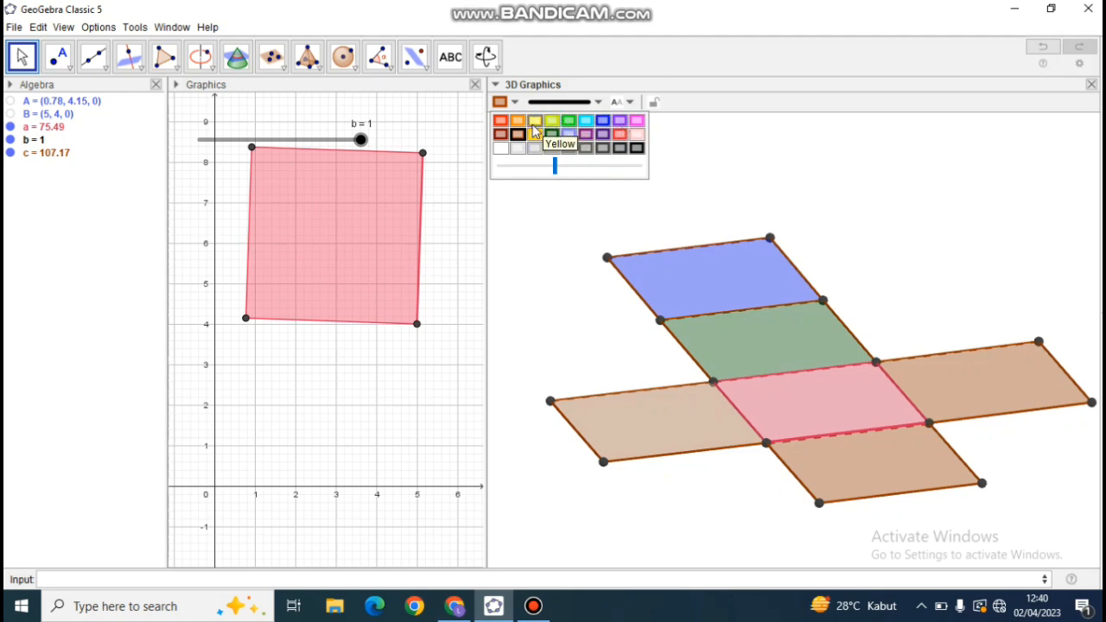
left_click(499, 122)
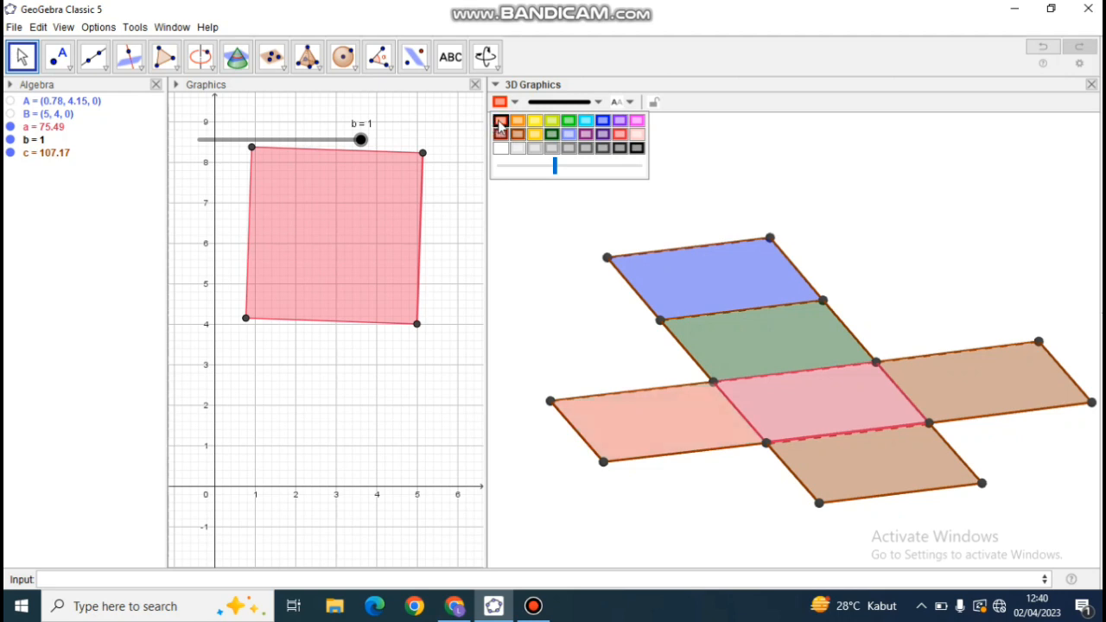
left_click(843, 463)
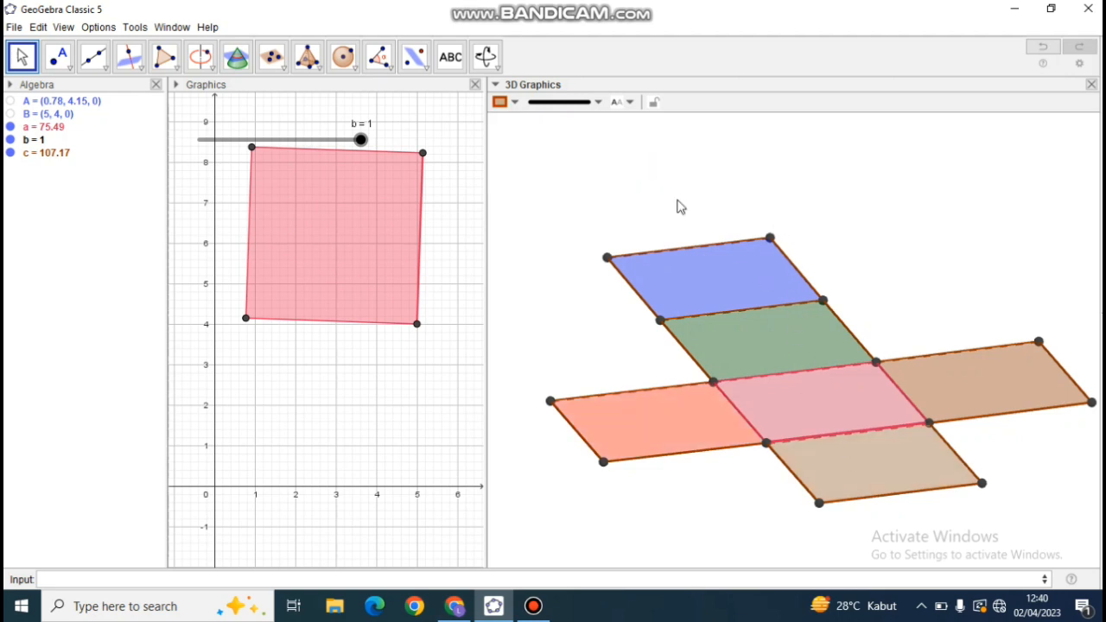
left_click(499, 102)
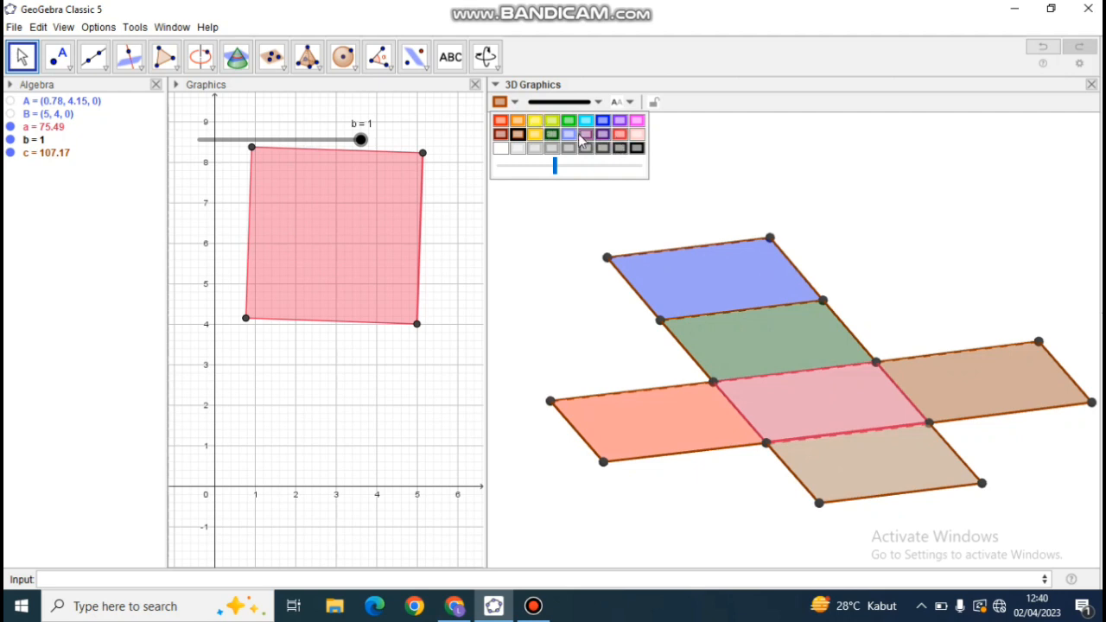
left_click(620, 150)
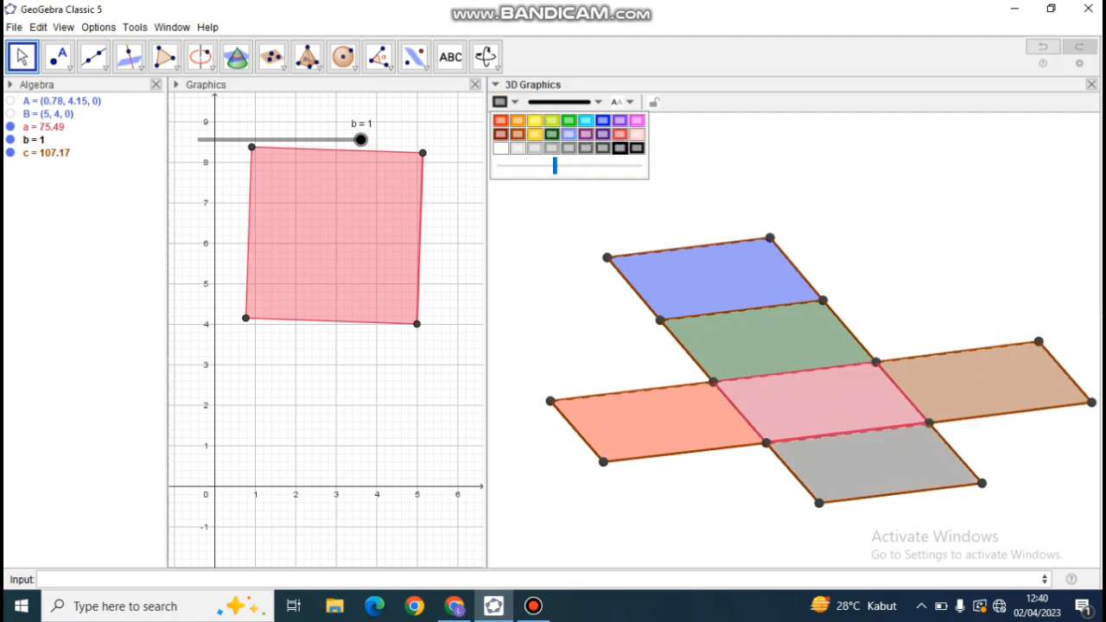
Colour the net's right-hand square blue.
left_click(992, 368)
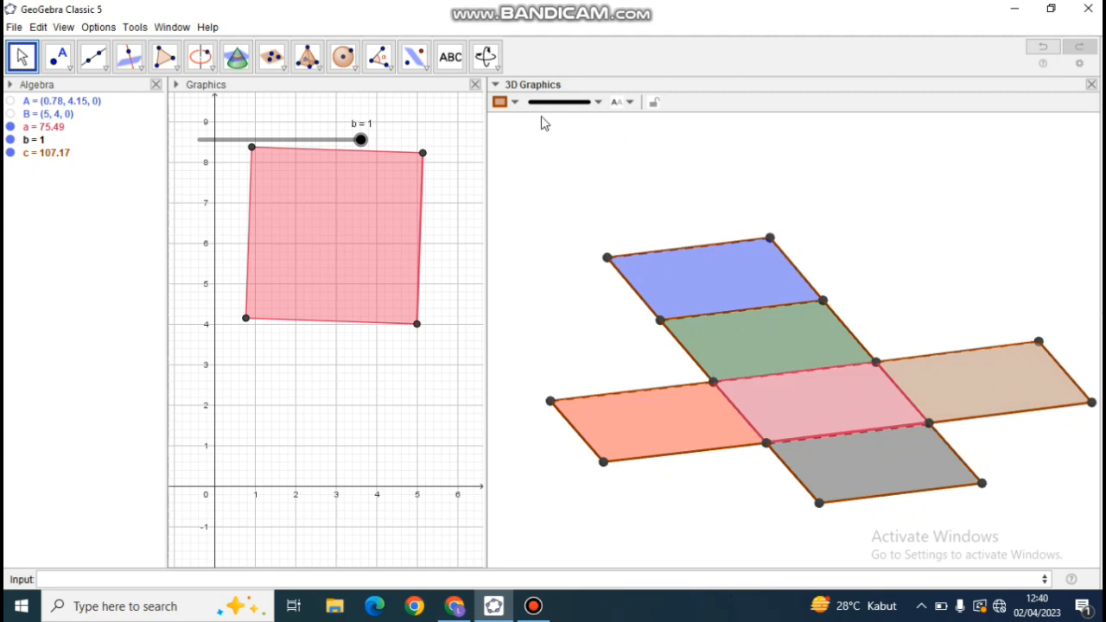
left_click(516, 103)
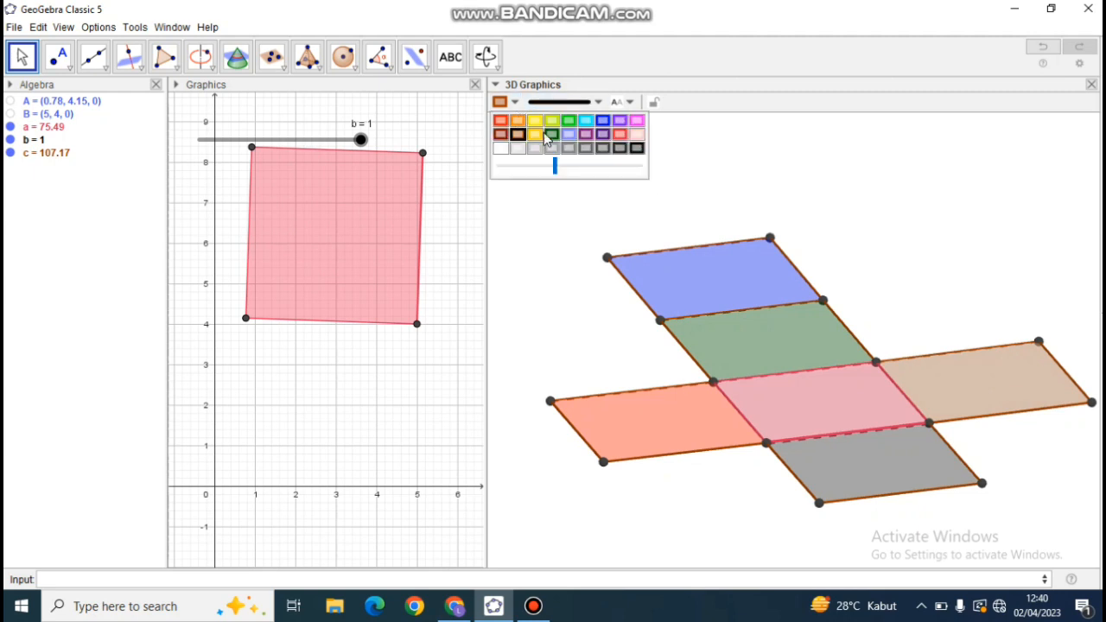
left_click(603, 121)
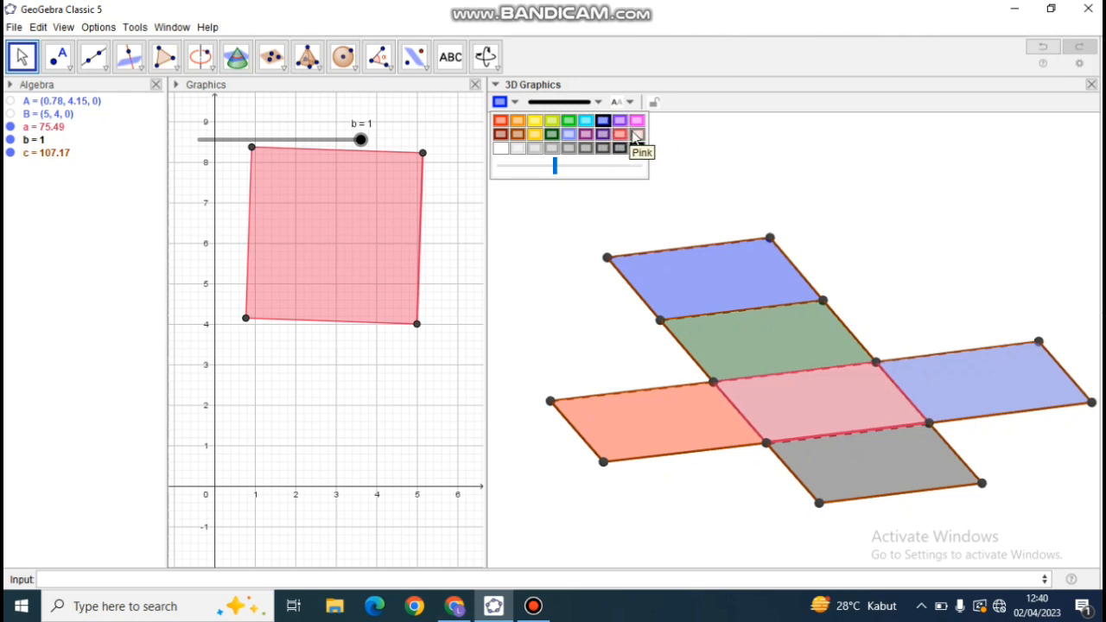
Recolour the net's right-hand square yellow and clear the selection.
left_click(637, 136)
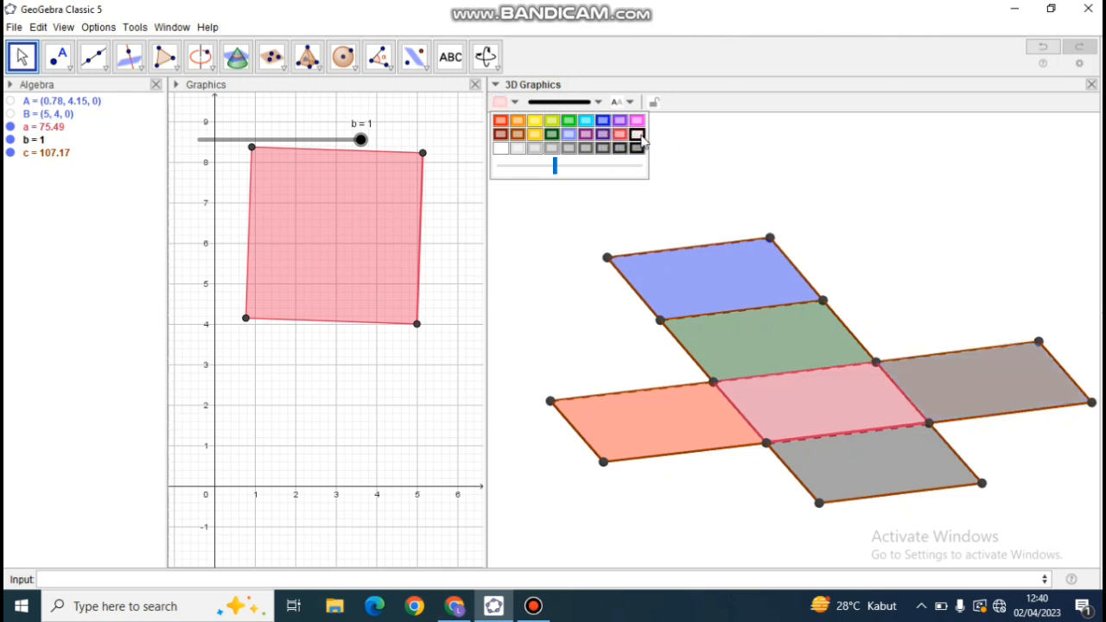
left_click(536, 122)
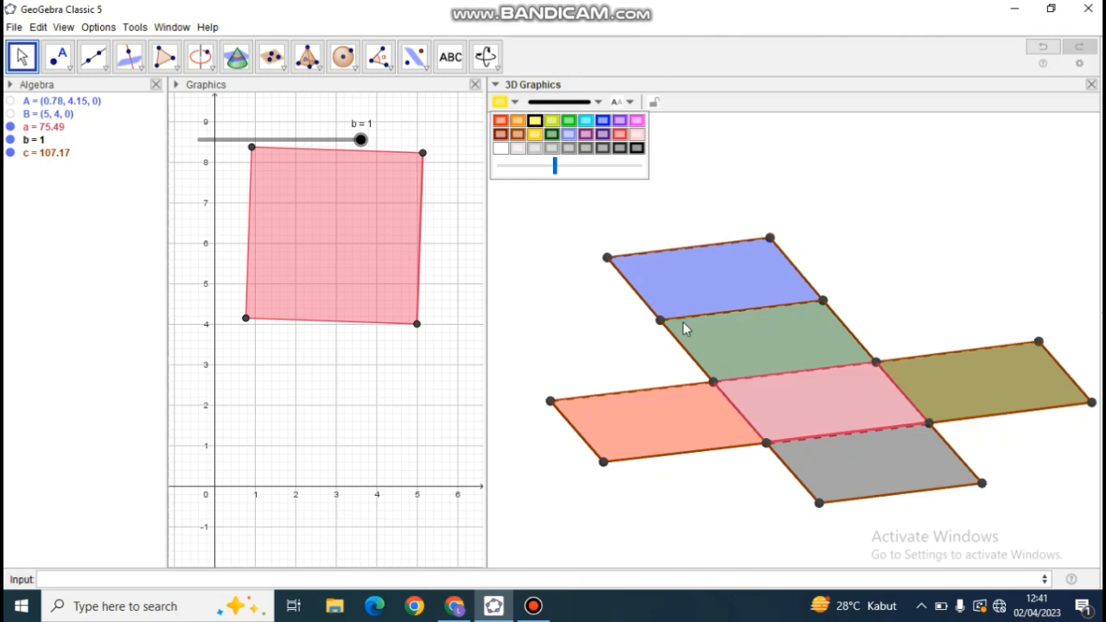
mouse_move(761, 504)
left_mouse_down()
mouse_move(727, 499)
mouse_move(775, 500)
mouse_move(792, 484)
mouse_move(783, 503)
mouse_move(736, 501)
mouse_move(763, 500)
left_mouse_up()
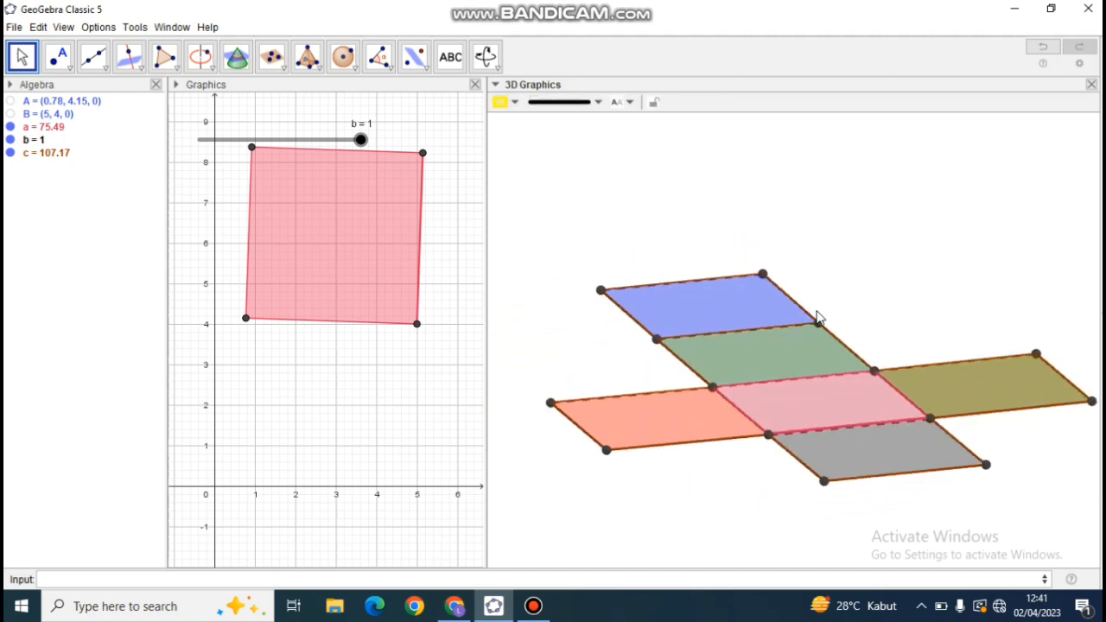
Reduce the point size of the blue rear square's two outermost corners by one notch.
left_click(764, 277)
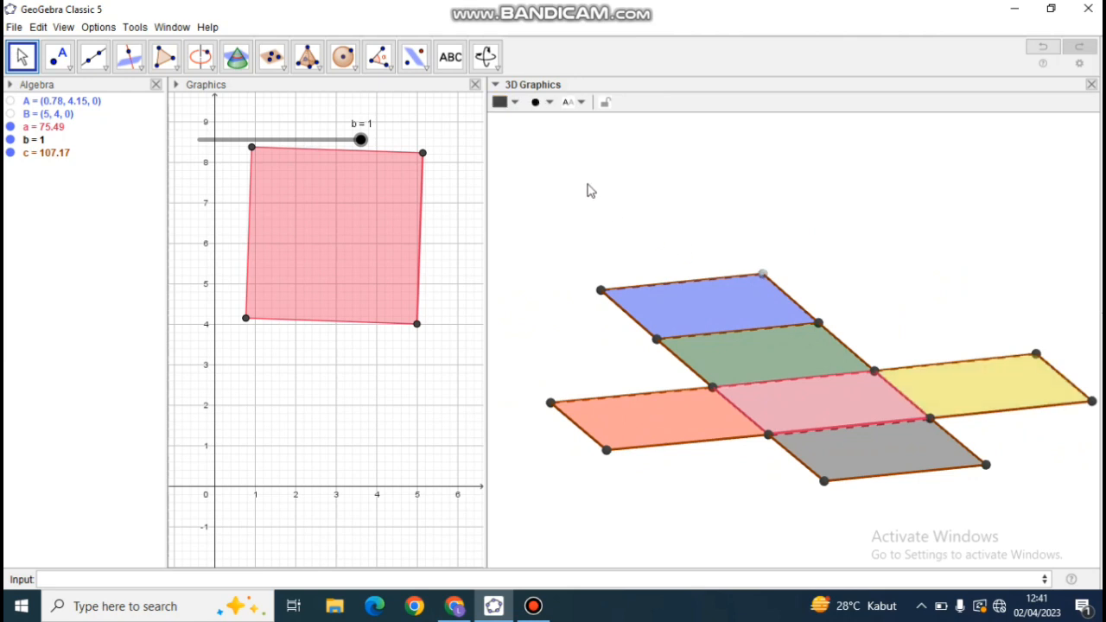
left_click(542, 105)
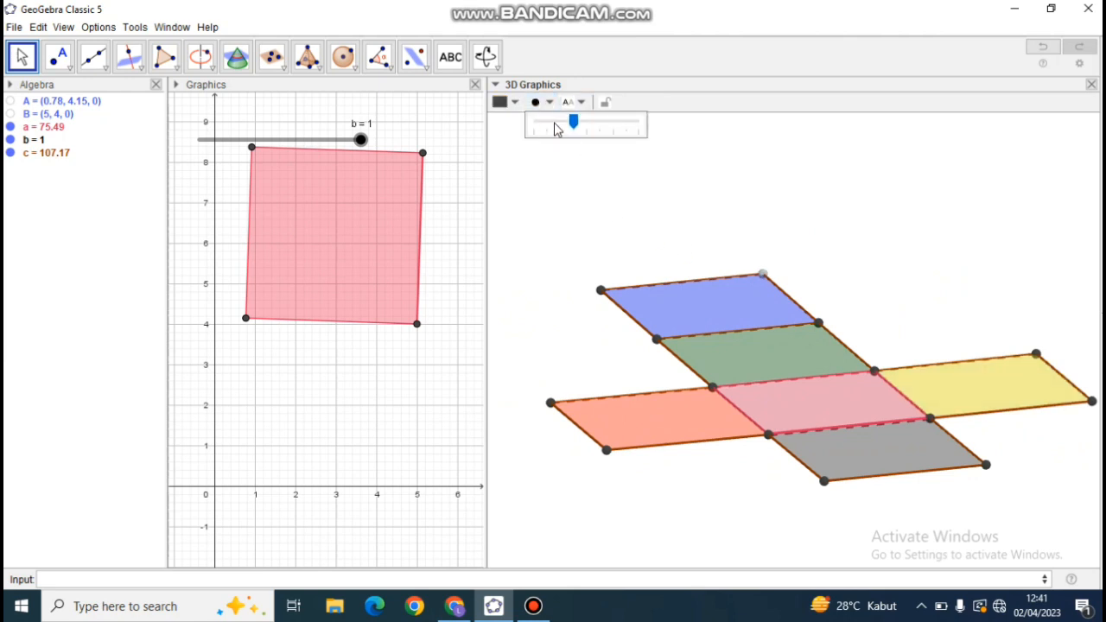
left_click(565, 125)
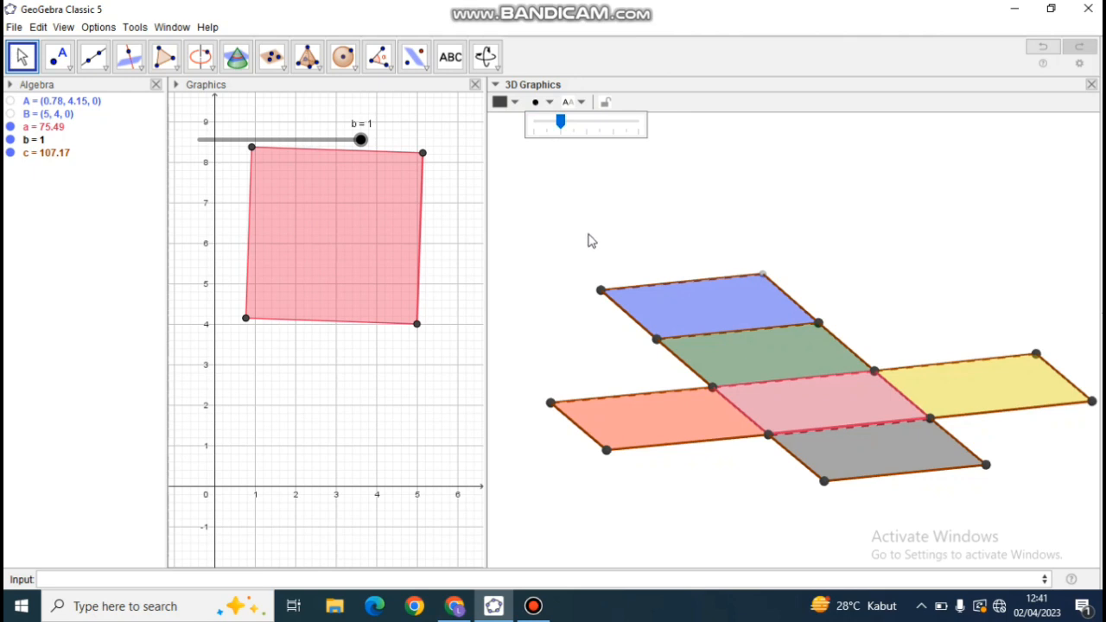
left_click(602, 292)
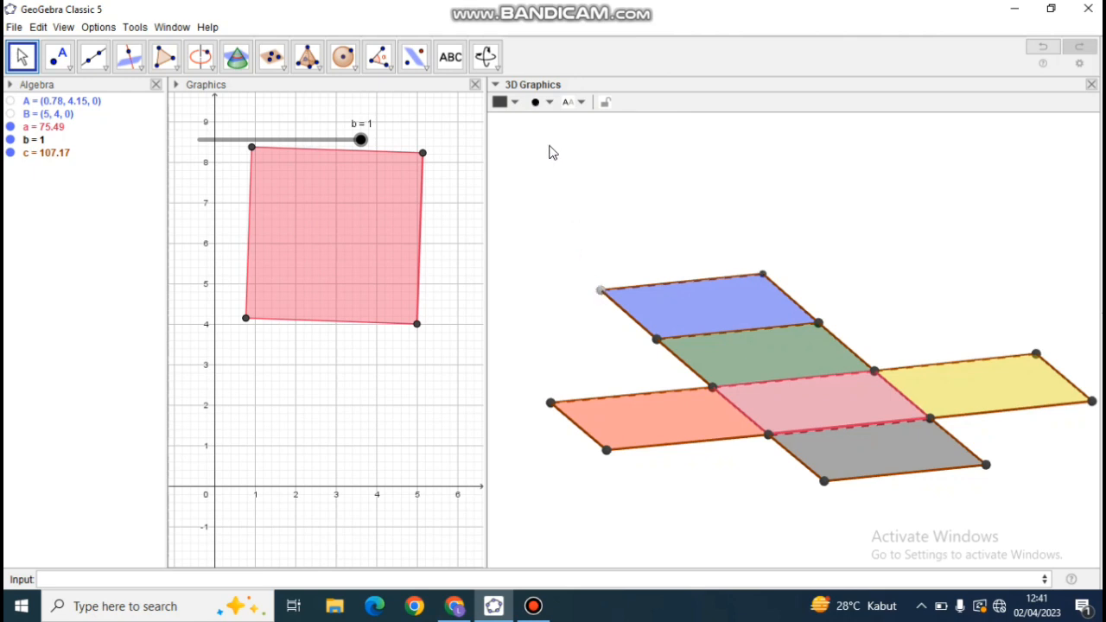
left_click(544, 103)
left_click(561, 126)
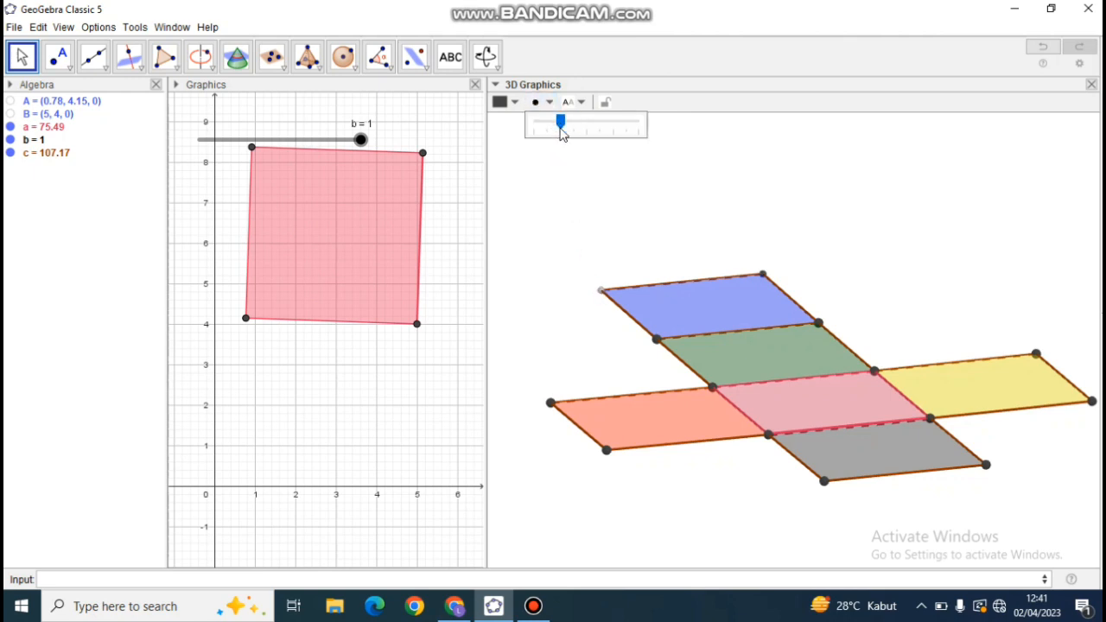
Reduce the point size of the two corners shared by the blue and green squares by one notch.
left_click(659, 343)
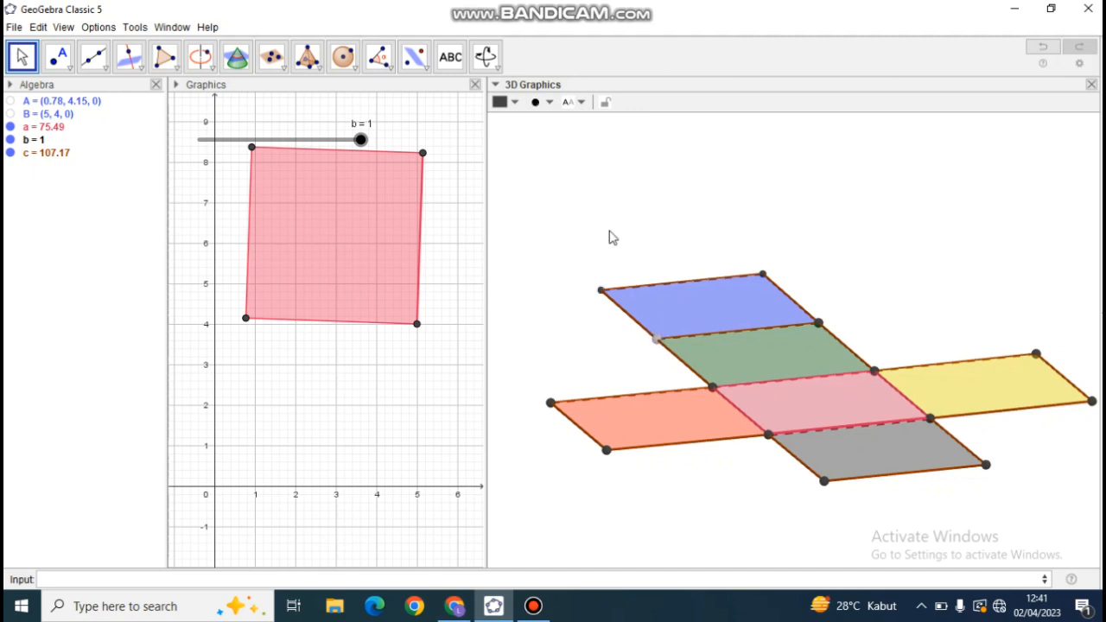
left_click(540, 102)
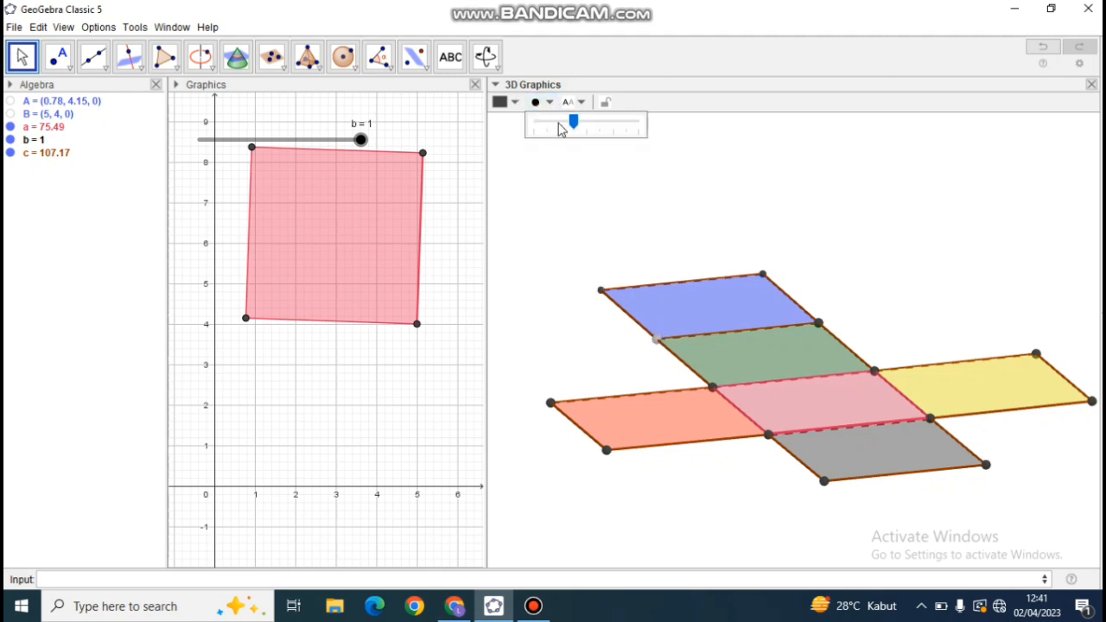
left_click(562, 128)
left_click(826, 329)
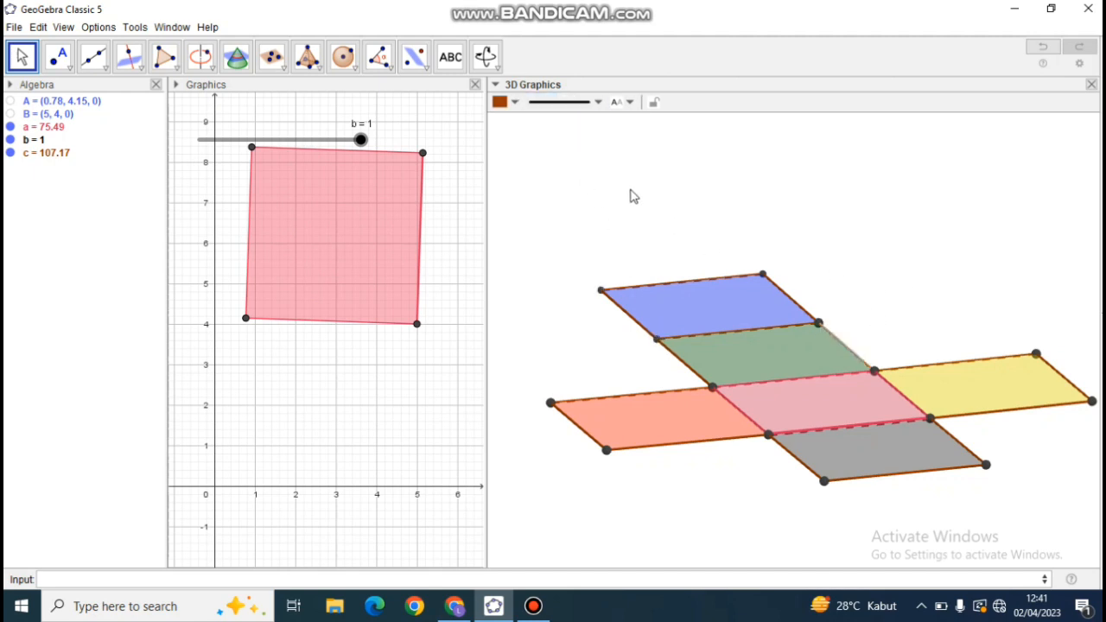
left_click(566, 103)
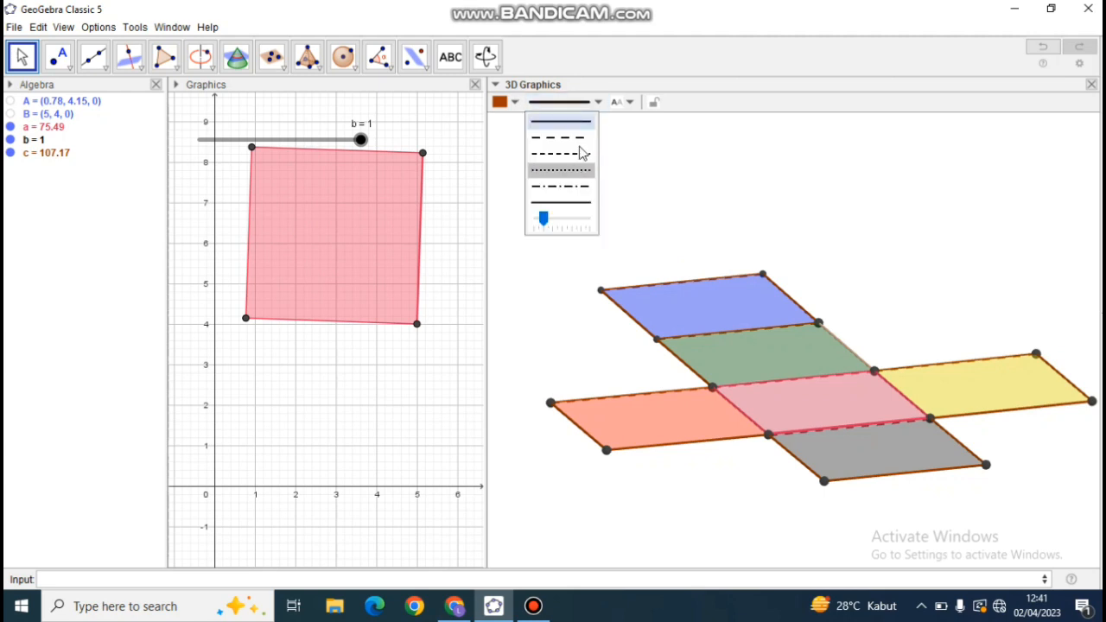
left_click(818, 325)
left_click(550, 105)
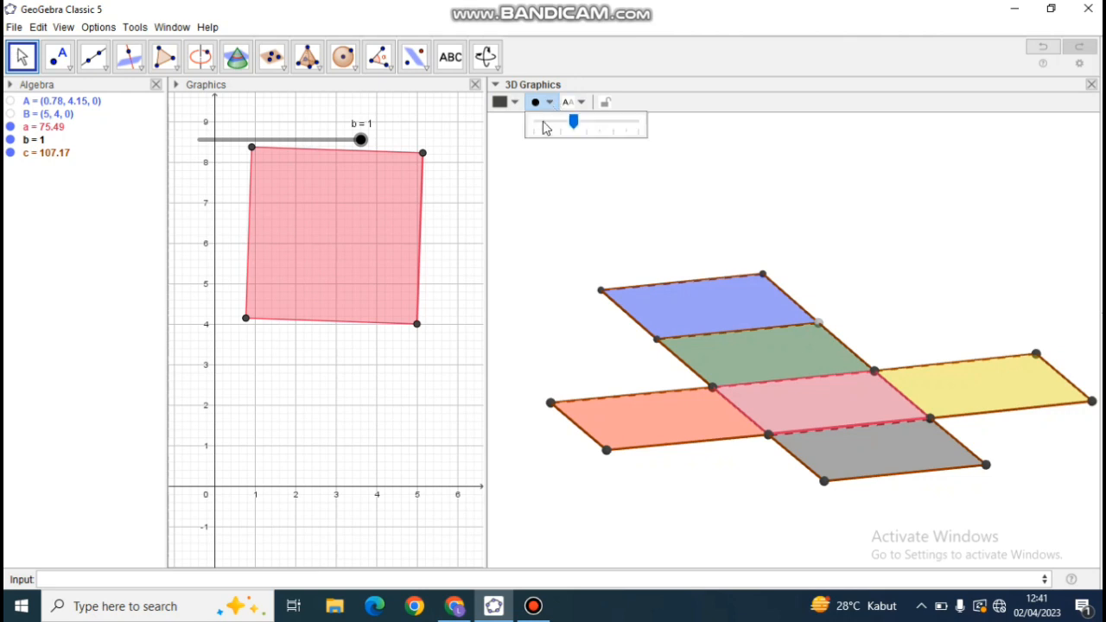
left_click(560, 126)
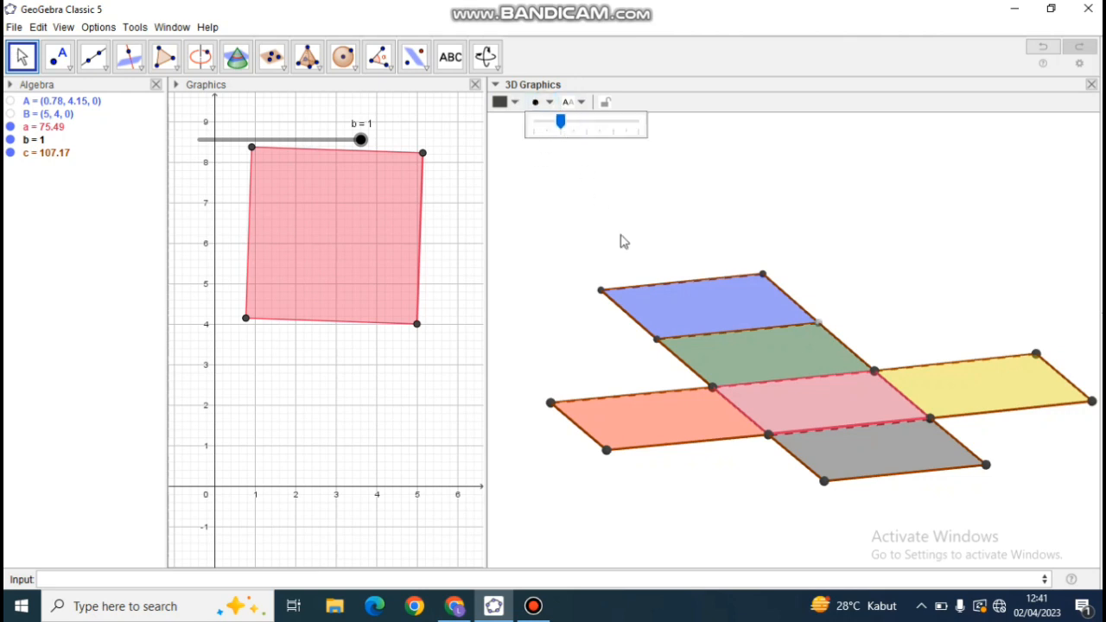
Reduce by one notch the point size of the base corner shared by the green and red squares and of the red square's two outer corners.
left_click(713, 389)
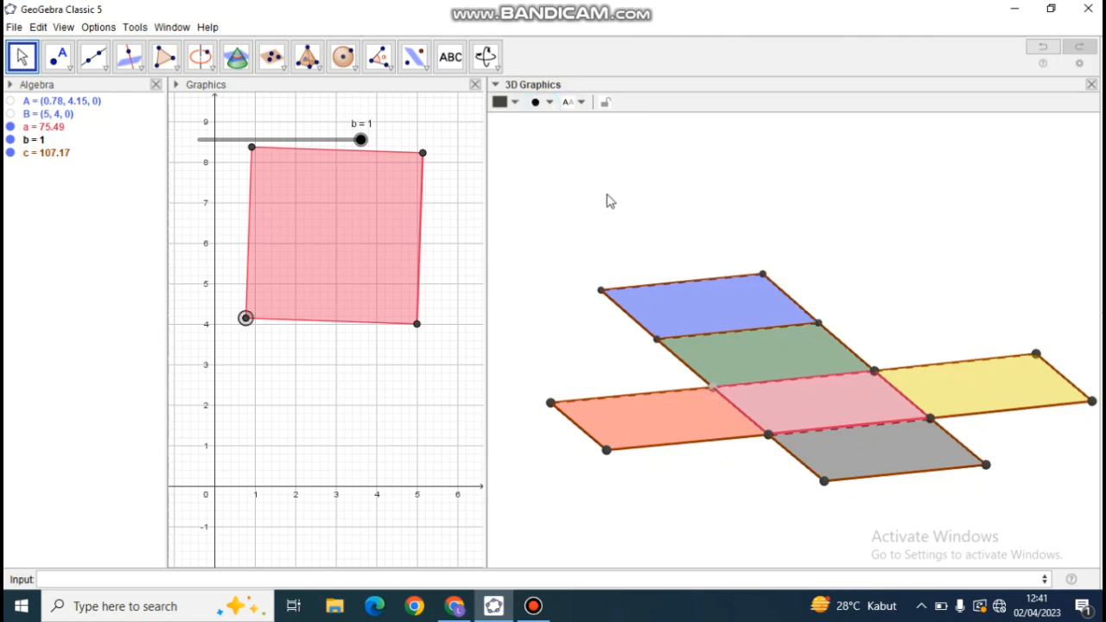
left_click(550, 103)
left_click(560, 126)
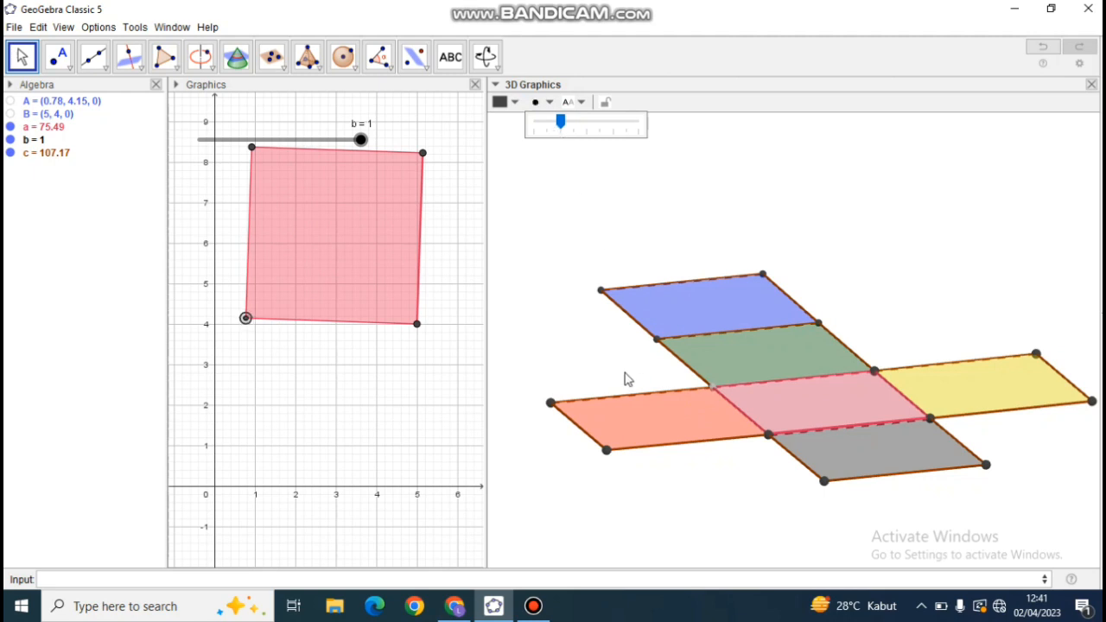
left_click(550, 368)
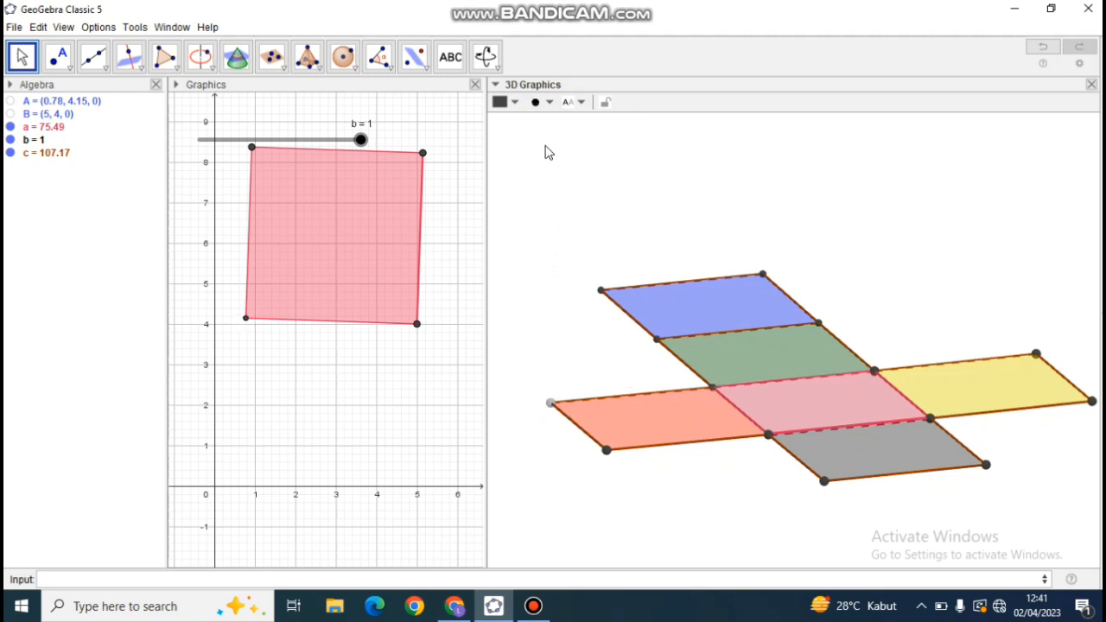
left_click(551, 104)
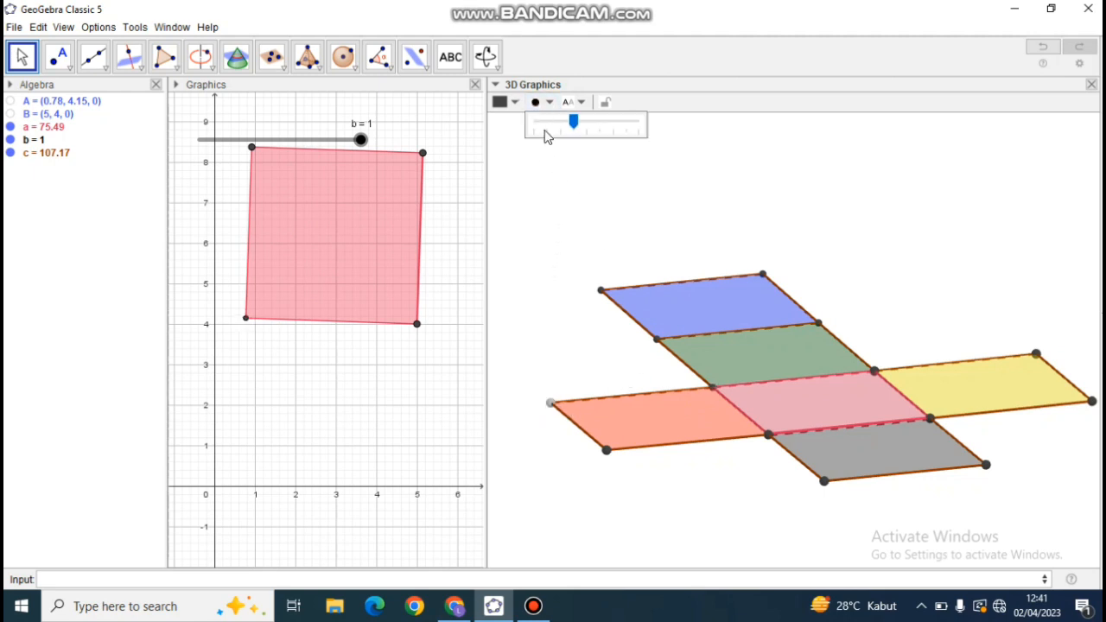
left_click(609, 452)
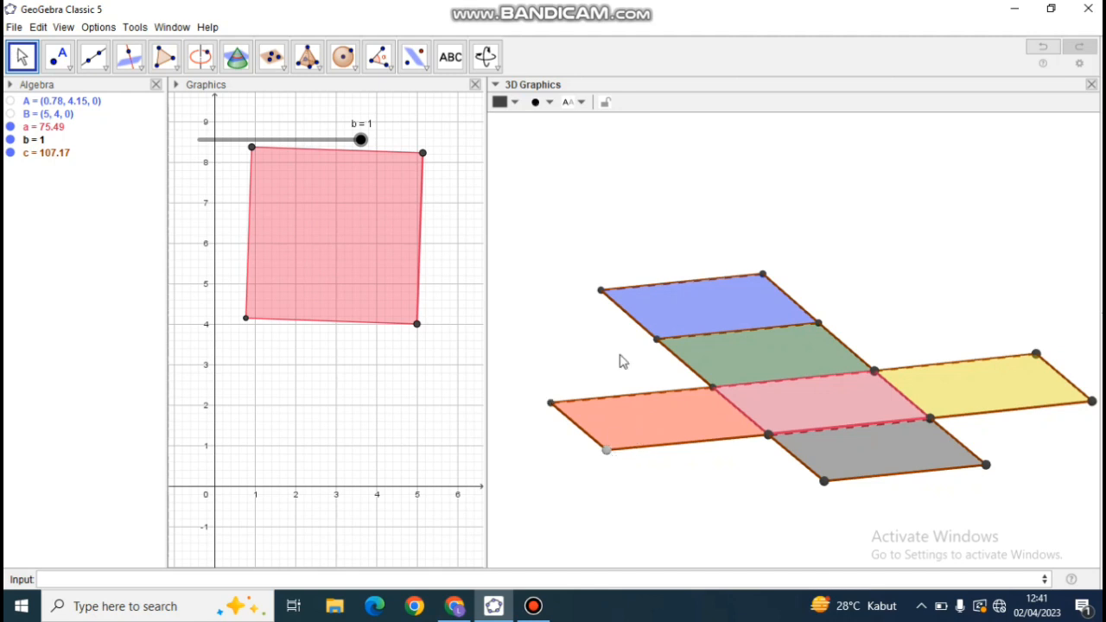
left_click(550, 103)
left_click(561, 123)
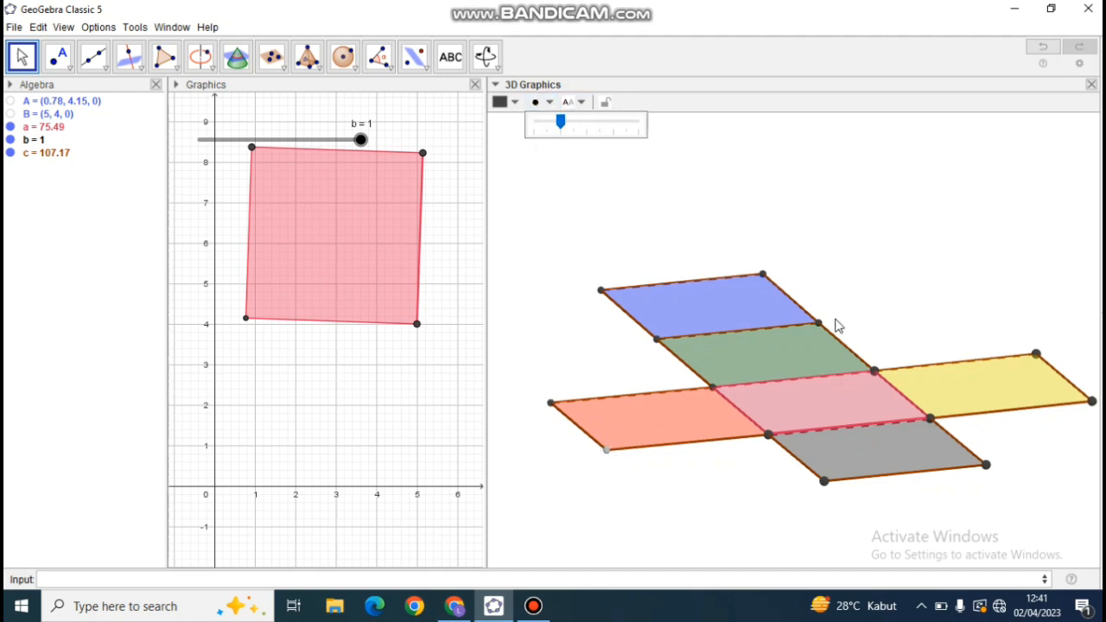
Reduce the point size of the pink base's other three corners, those touching the yellow and gray squares, by one notch.
left_click(875, 374)
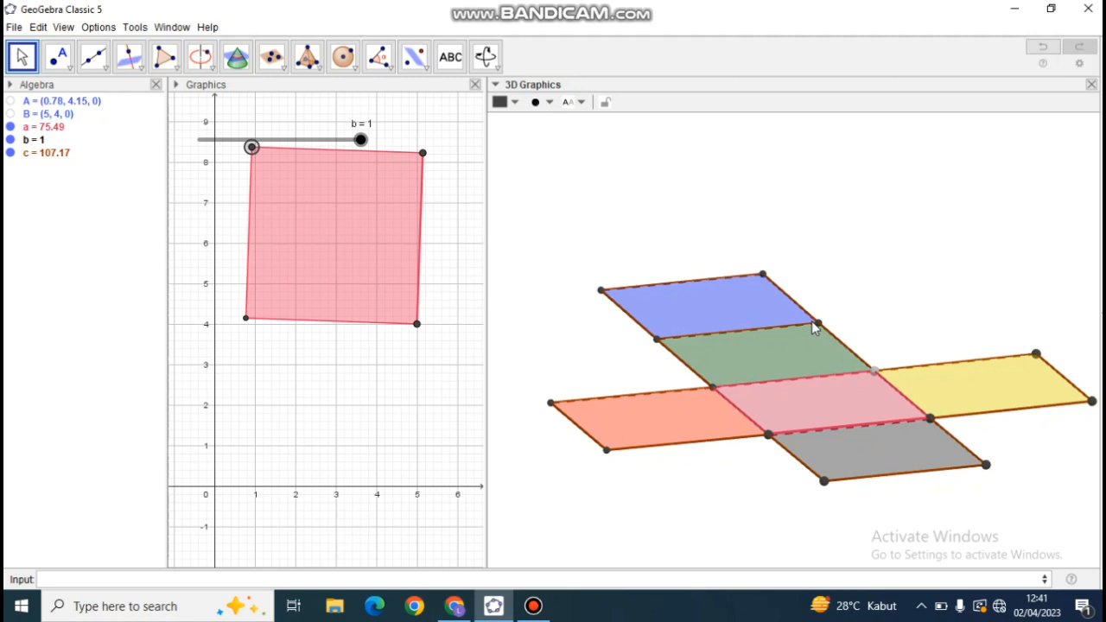
left_click(548, 103)
left_click(558, 126)
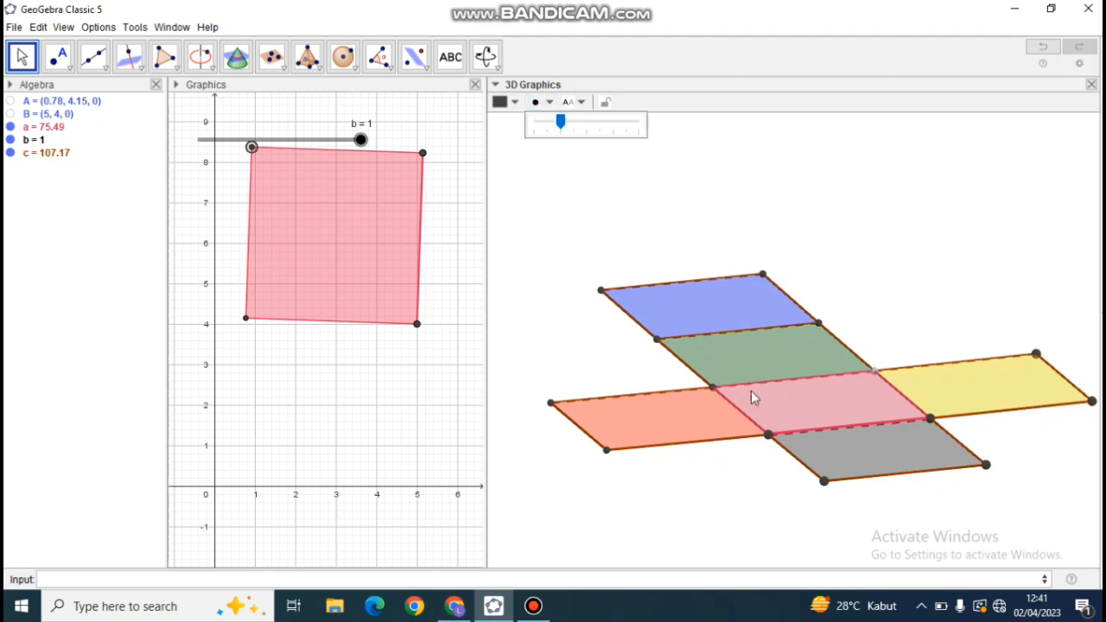
left_click(766, 435)
left_click(548, 103)
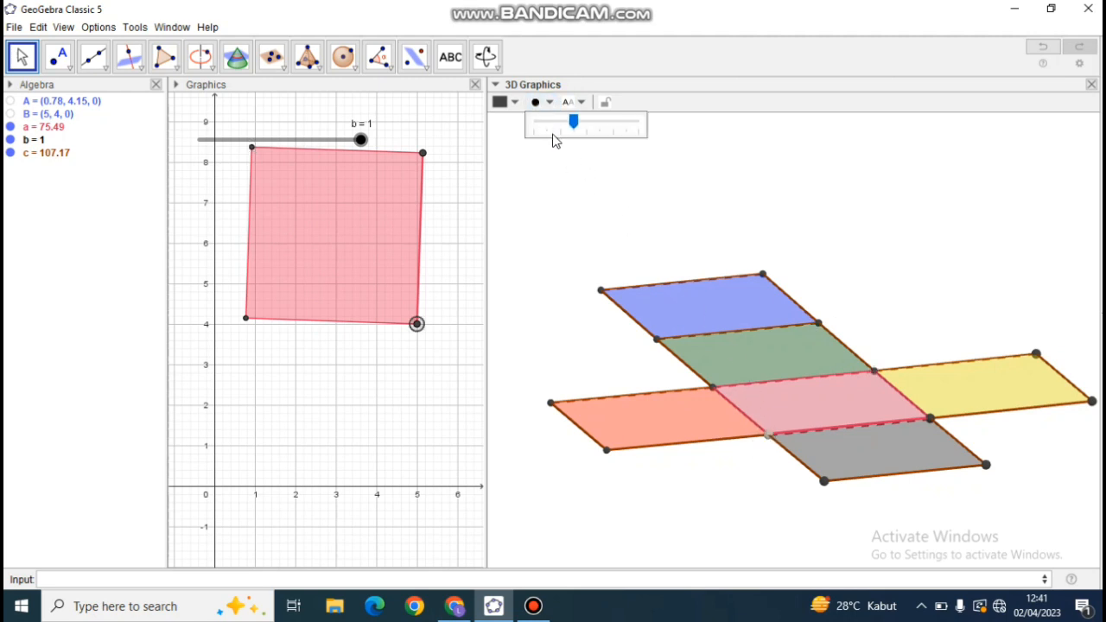
left_click(930, 419)
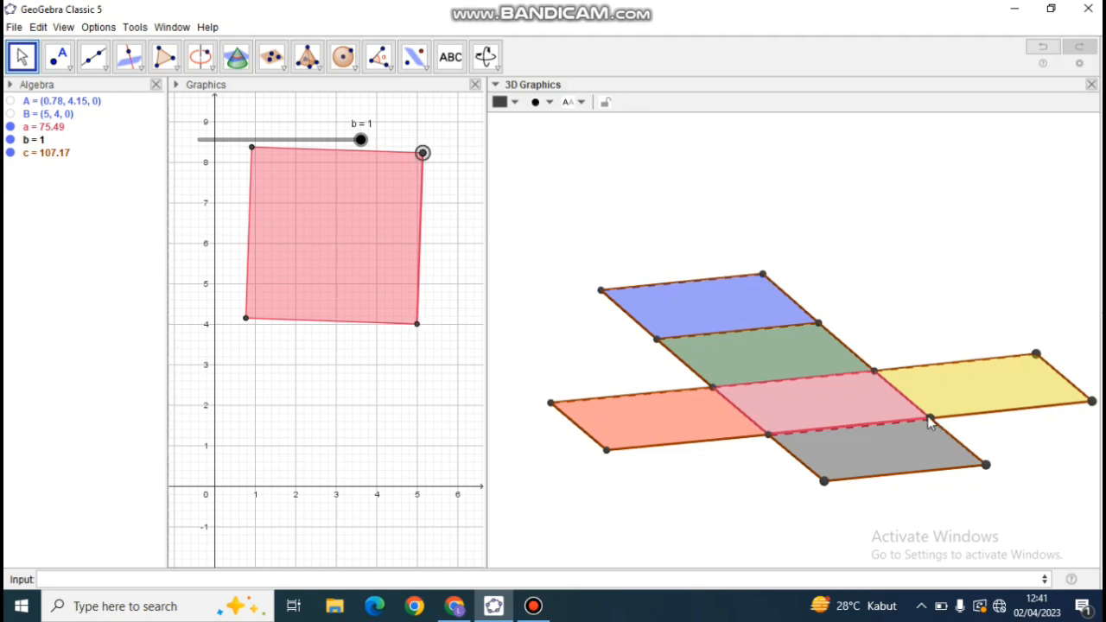
left_click(537, 104)
left_click(554, 134)
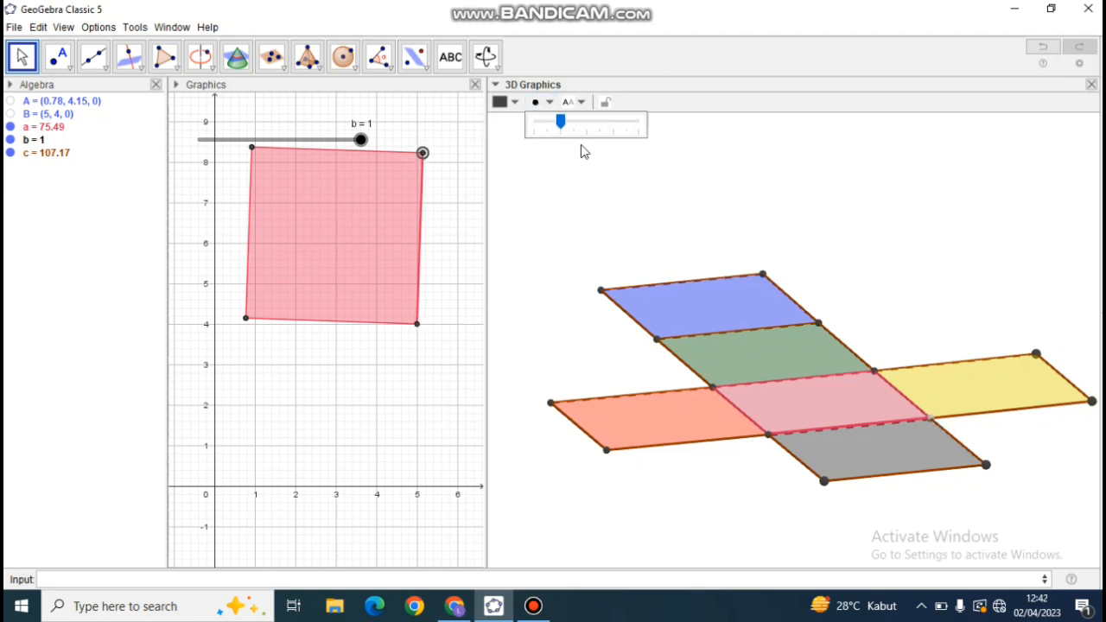
Reduce the point size of the gray front square's two outer corners by one notch.
left_click(827, 479)
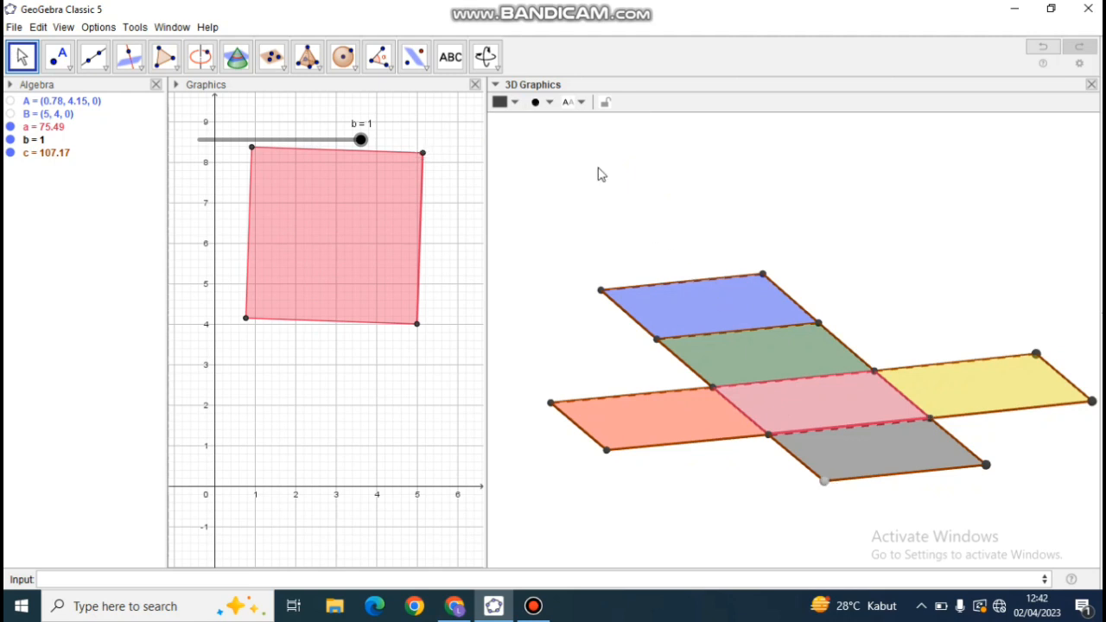
left_click(550, 102)
left_click(560, 124)
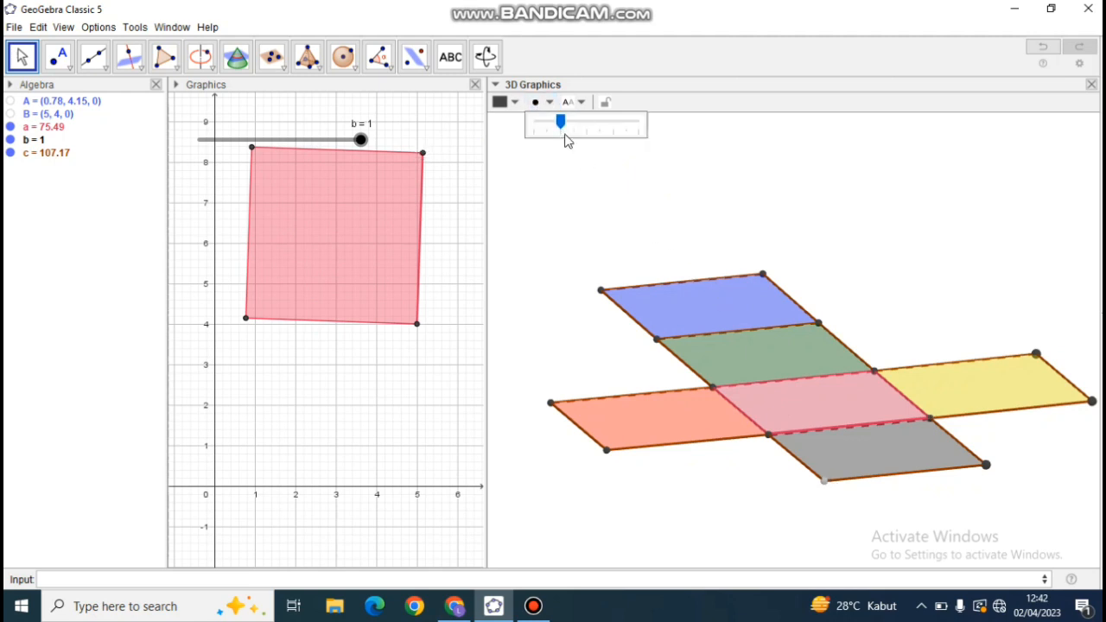
left_click(987, 466)
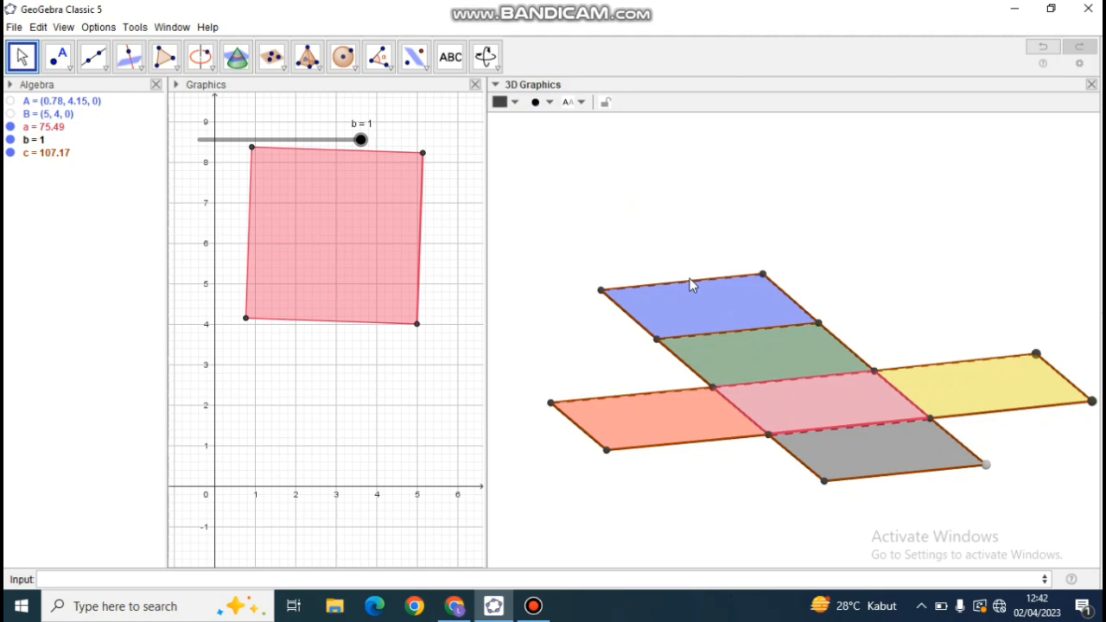
left_click(544, 102)
left_click(559, 131)
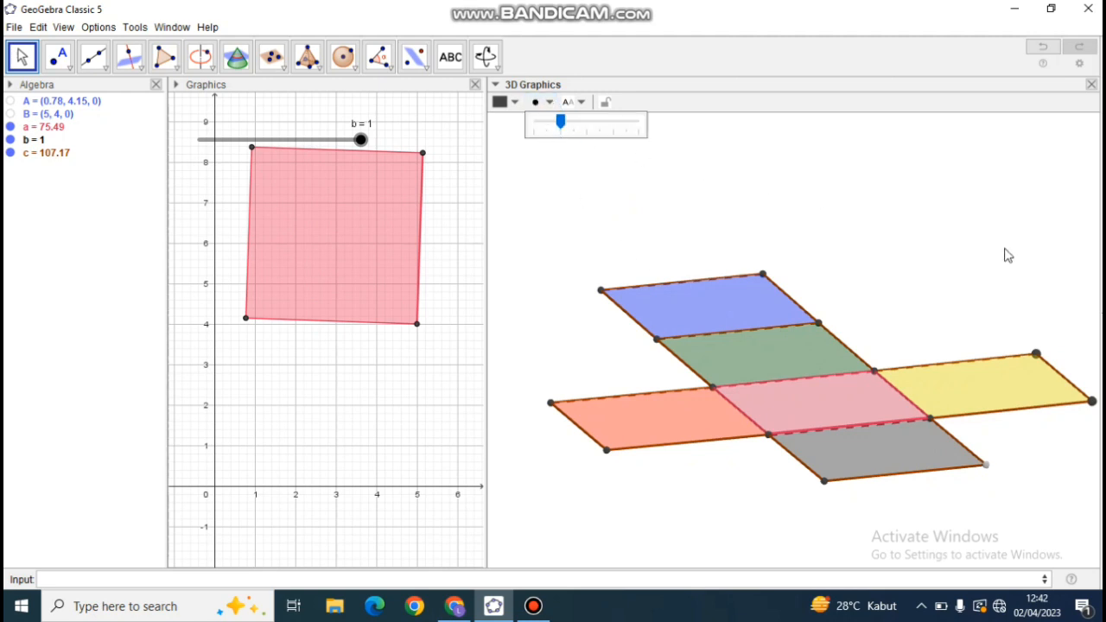
Reduce the point size of the yellow square's two outer corners by one notch and clear the selection.
left_click(1038, 355)
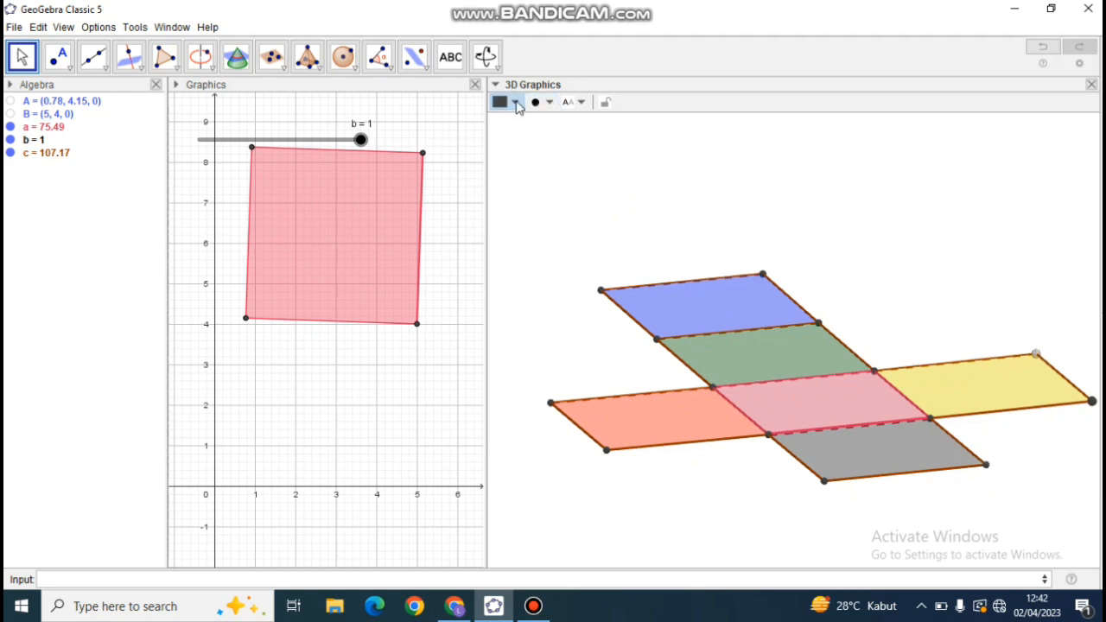
left_click(516, 103)
left_click(544, 102)
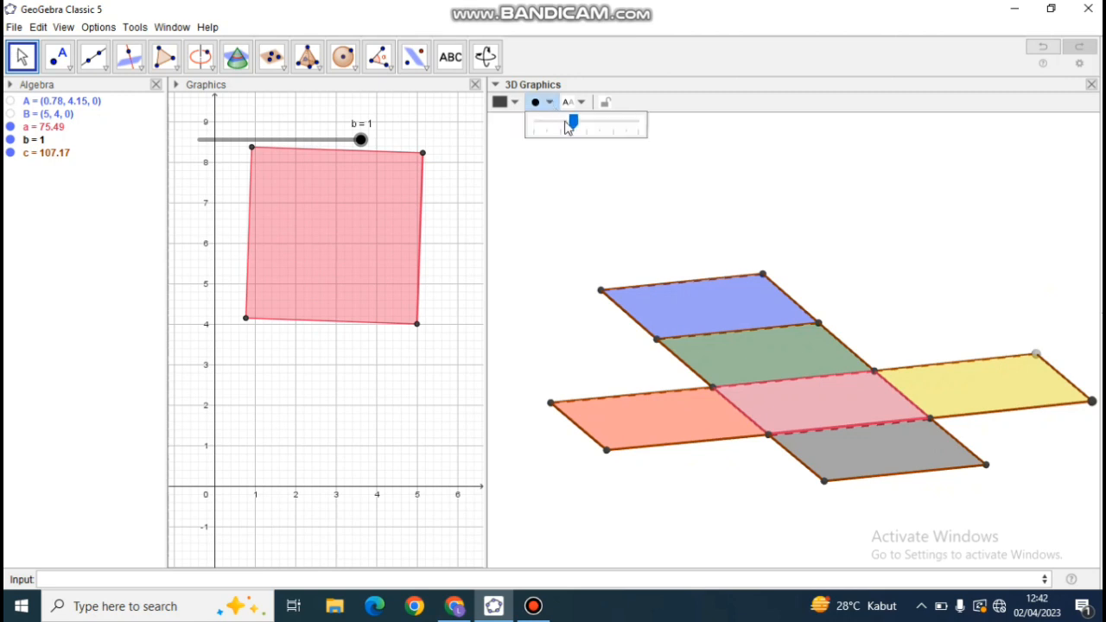
left_click(562, 131)
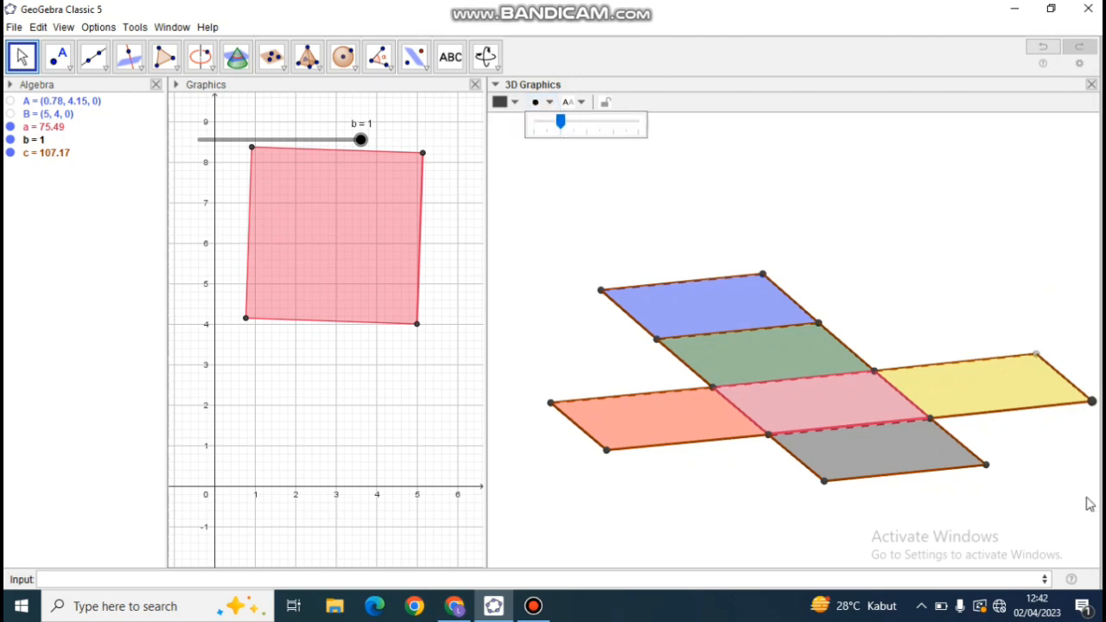
left_click(1091, 403)
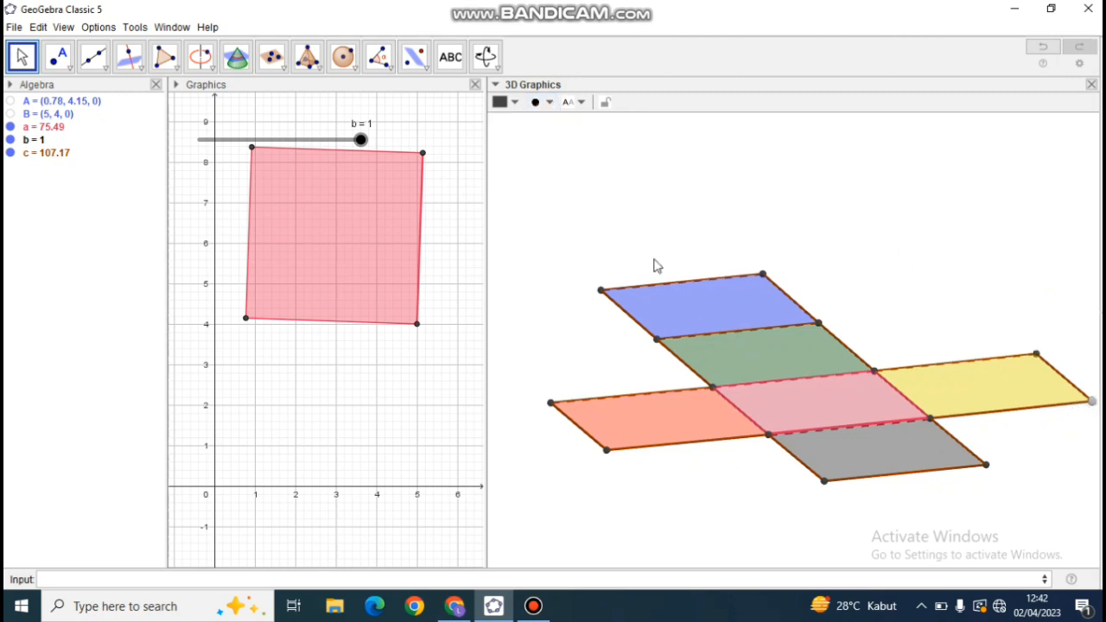
left_click(543, 102)
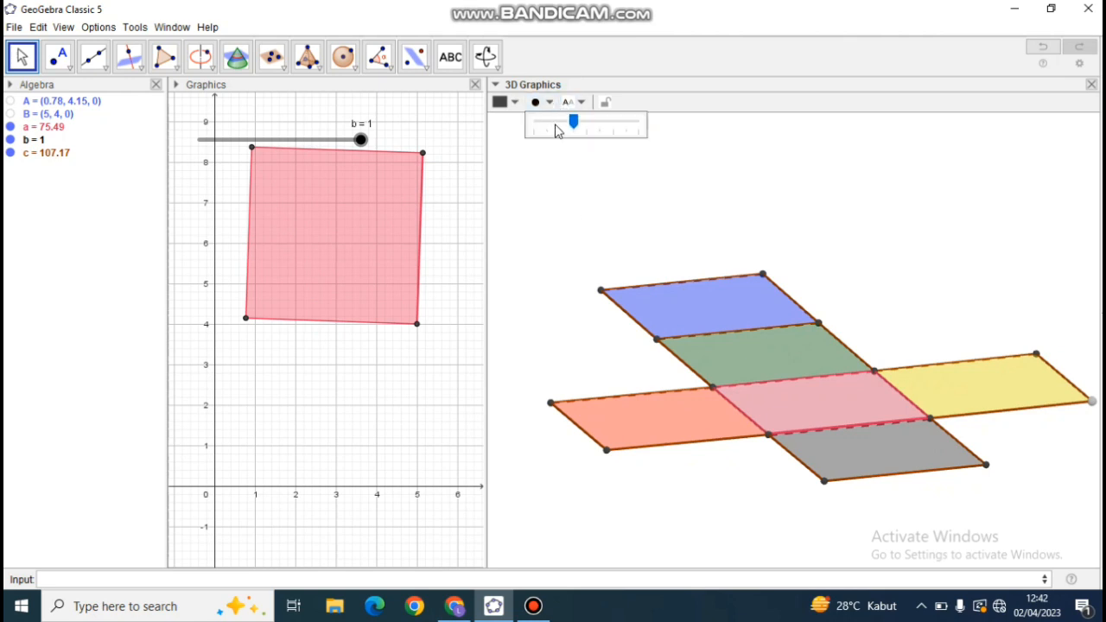
left_click(558, 128)
mouse_move(697, 522)
left_mouse_down()
mouse_move(640, 516)
mouse_move(647, 526)
mouse_move(685, 528)
mouse_move(704, 510)
mouse_move(749, 521)
mouse_move(698, 542)
left_mouse_up()
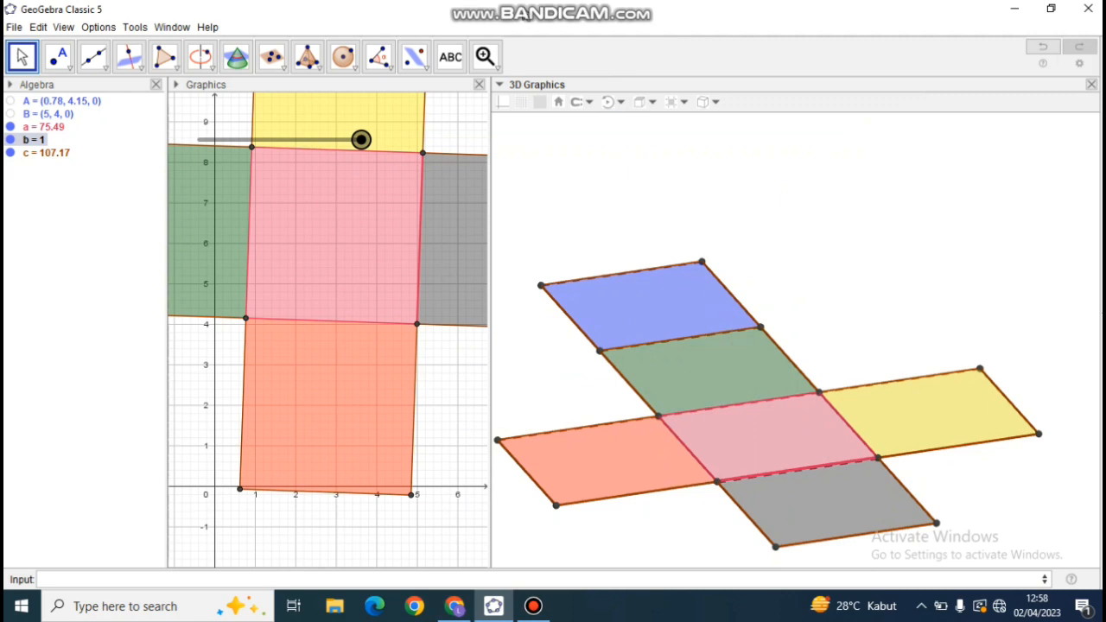
Zoom out the 3D view by one notch and rotate it to see the unfolded net from a lower angle.
left_click(495, 68)
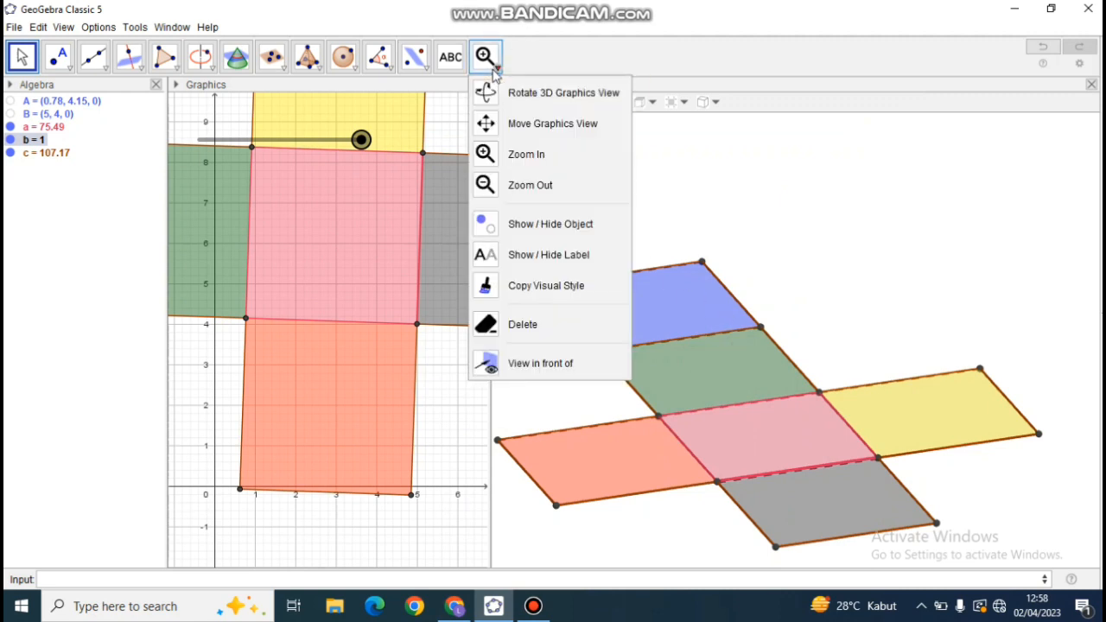
left_click(519, 183)
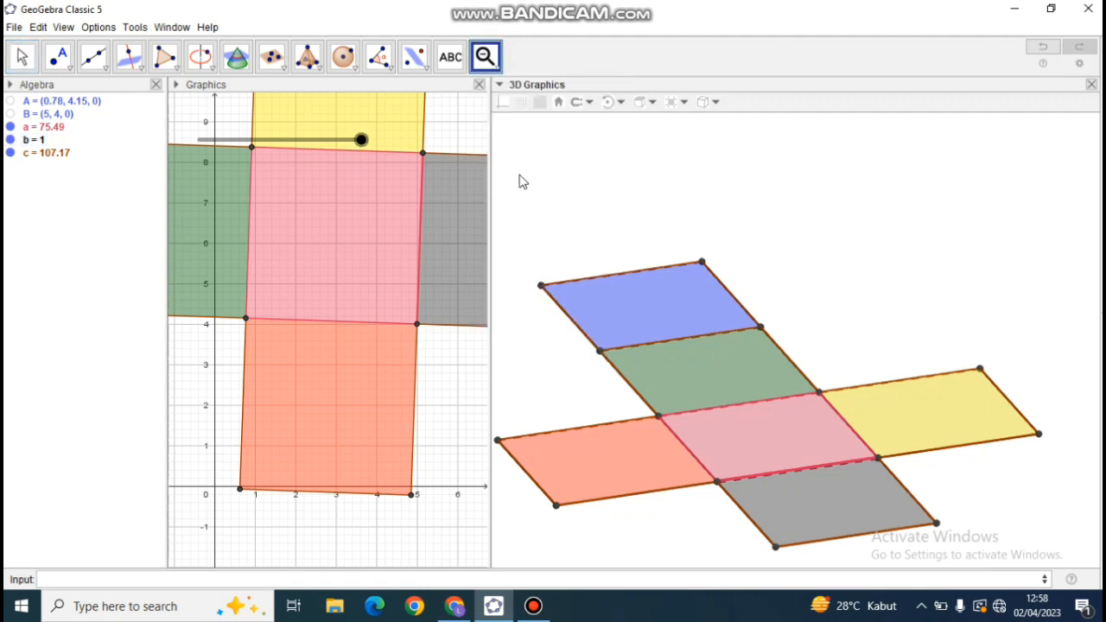
left_click(680, 498)
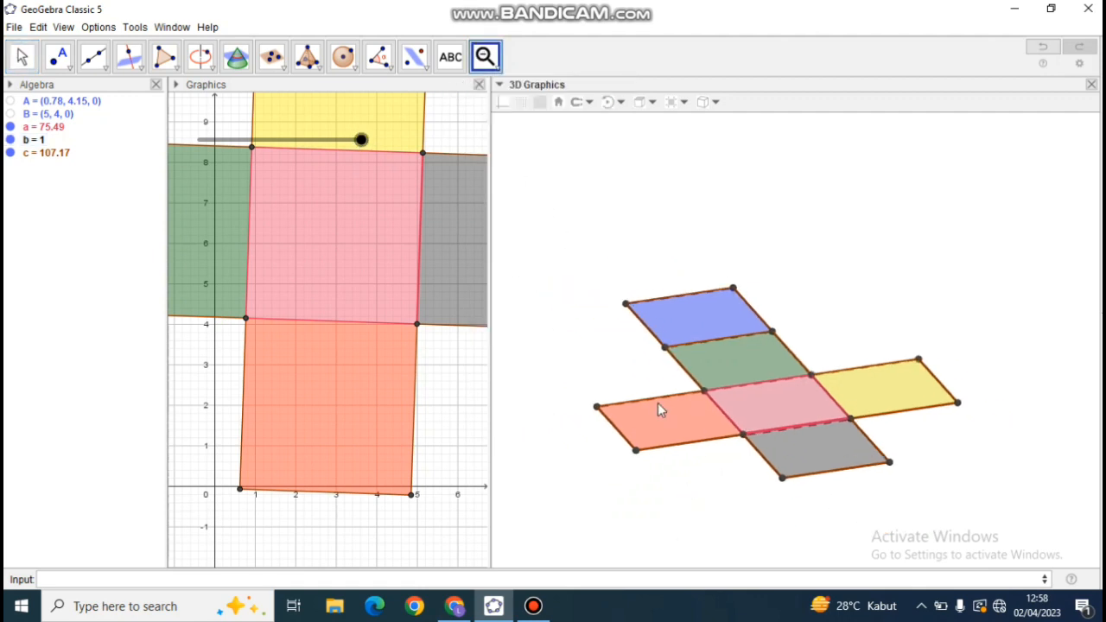
left_click(23, 57)
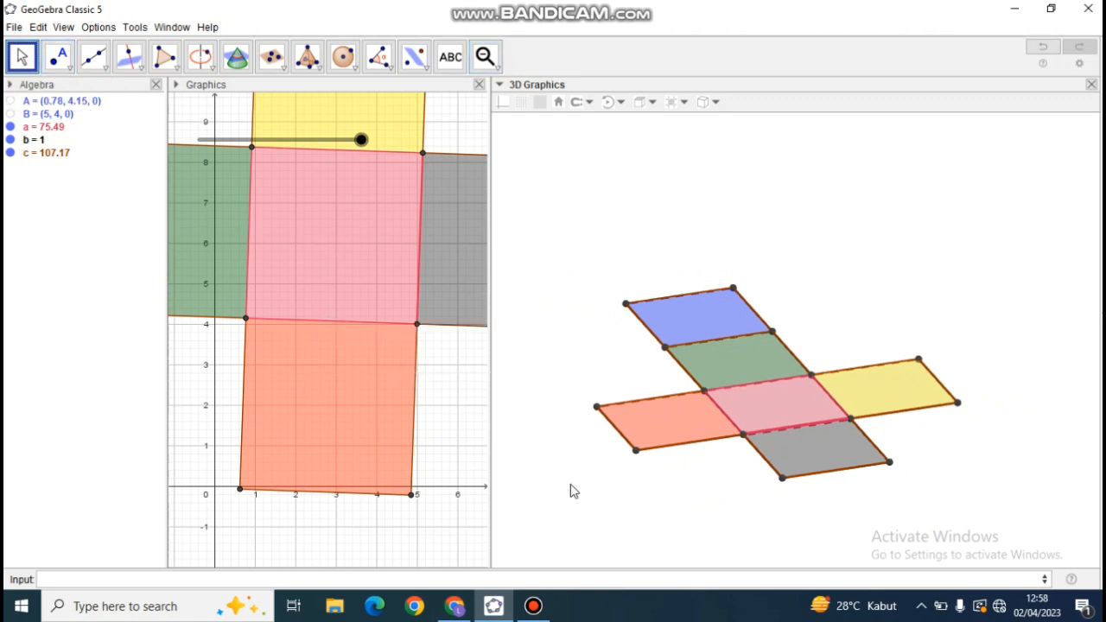
mouse_move(677, 482)
left_mouse_down()
mouse_move(726, 482)
mouse_move(677, 459)
mouse_move(704, 461)
mouse_move(706, 475)
mouse_move(660, 492)
mouse_move(724, 487)
mouse_move(654, 485)
mouse_move(670, 489)
left_mouse_up()
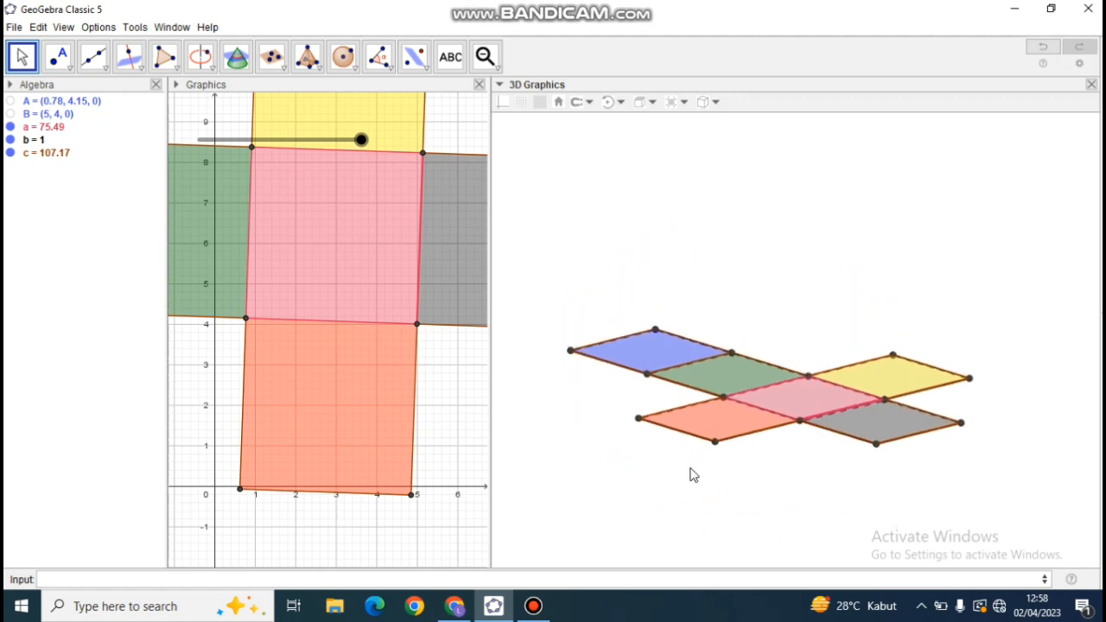
Animate slider b to play the folding and unfolding of the net, and stop the animation partway.
left_click(346, 140)
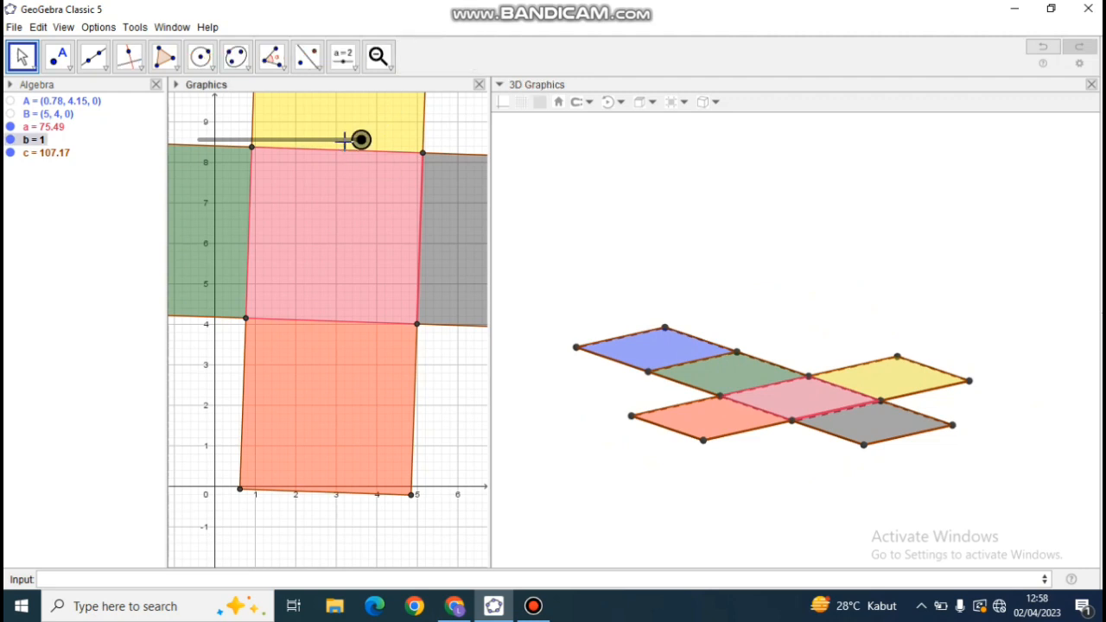
right_click(346, 140)
left_click(356, 215)
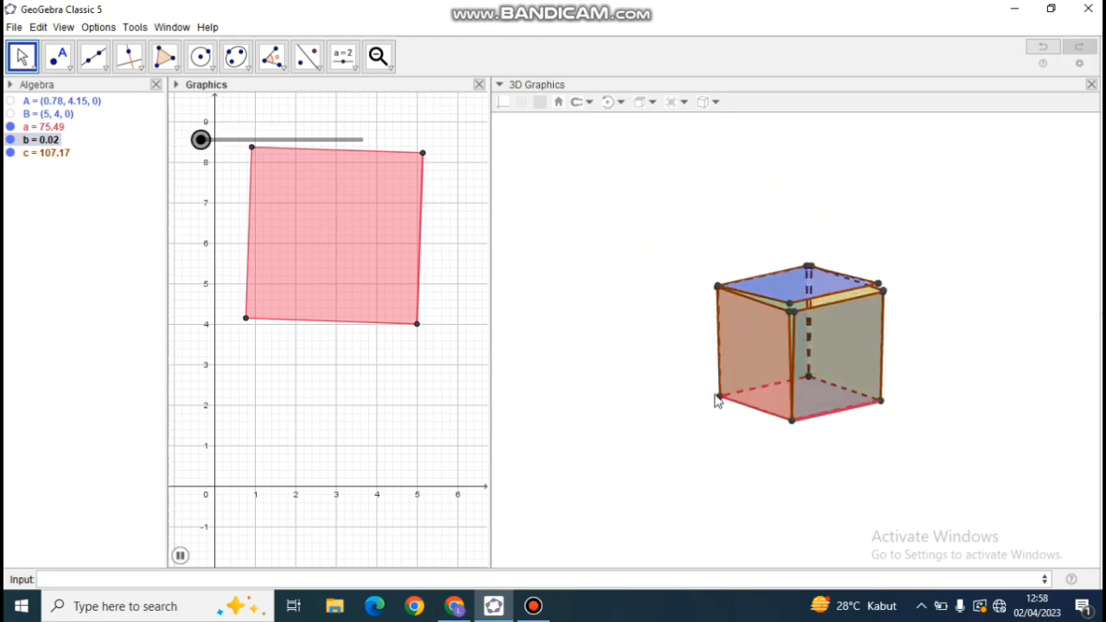
left_click(247, 139)
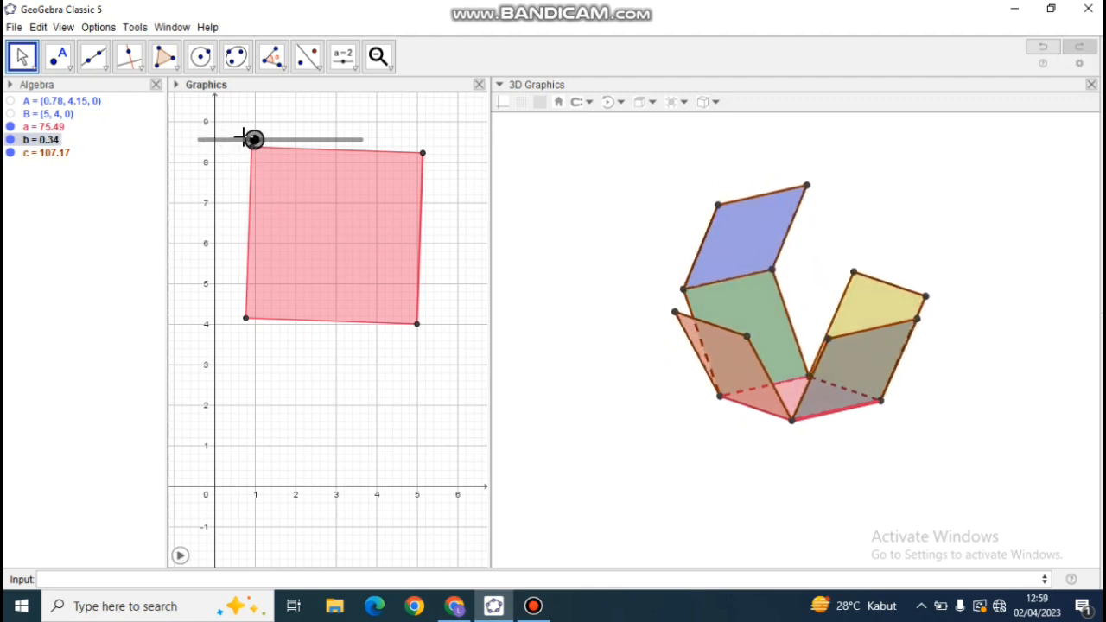
Set slider b to 0 to fold the net into a closed cube.
right_click(245, 138)
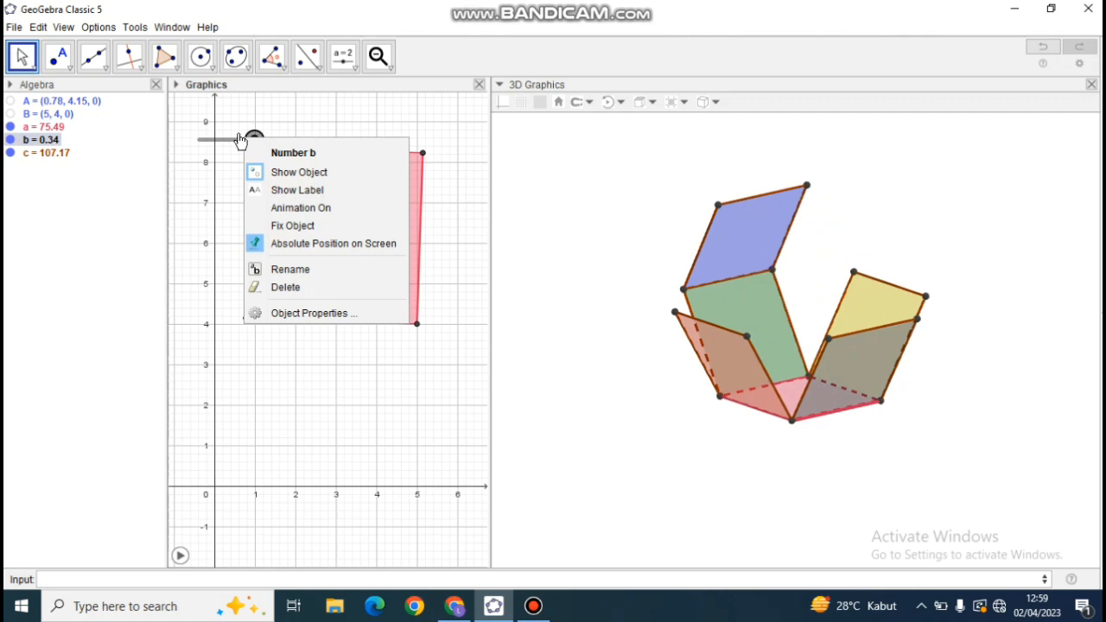
left_click(235, 130)
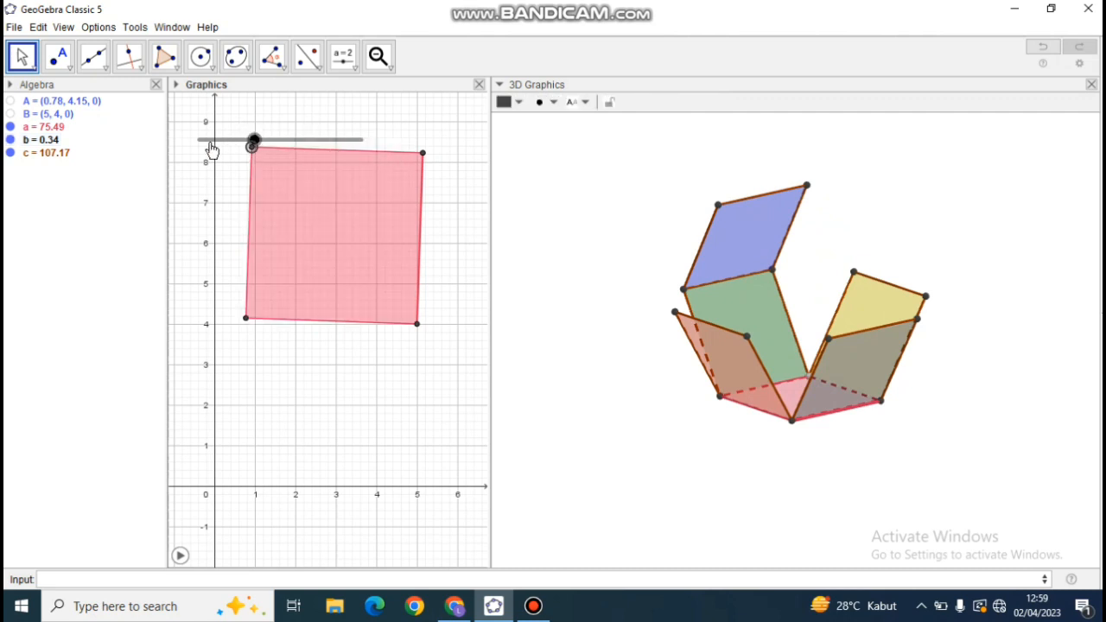
left_click_drag(253, 141, 176, 153)
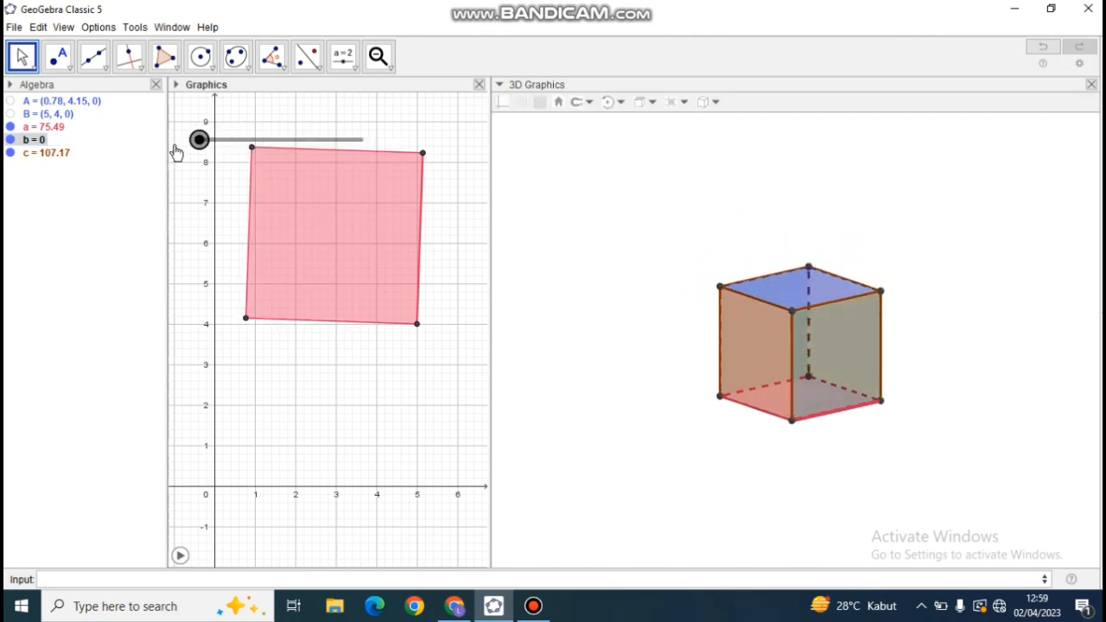